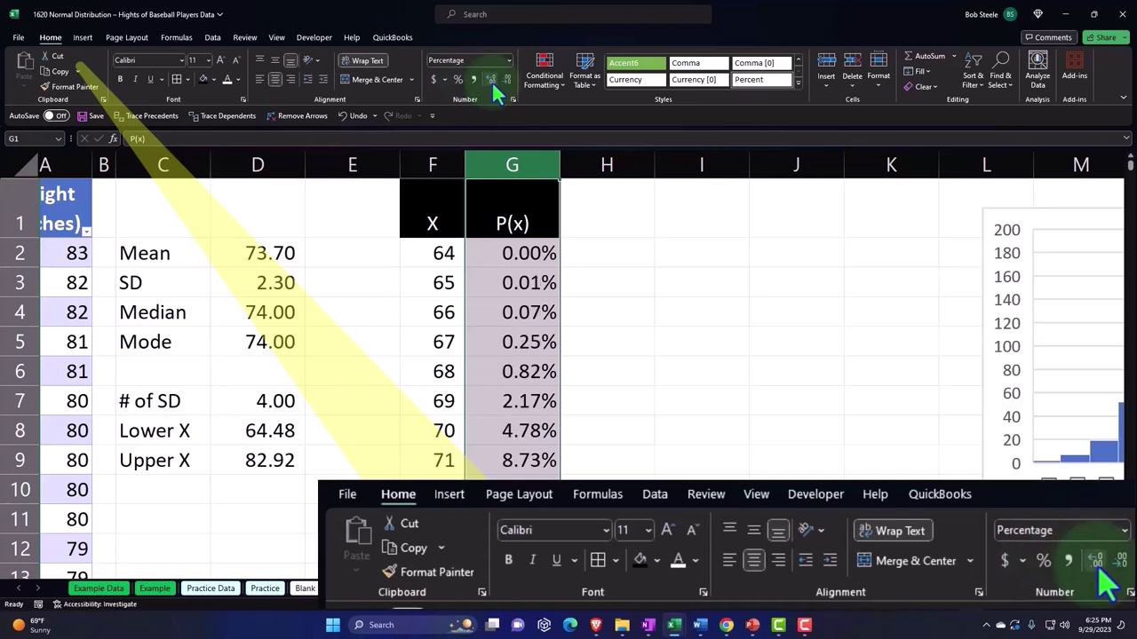
Check the summed P(x) probabilities for X values 70 to 72 and for X values 64 to 72.
click(634, 373)
scroll(635, 385, down, 1)
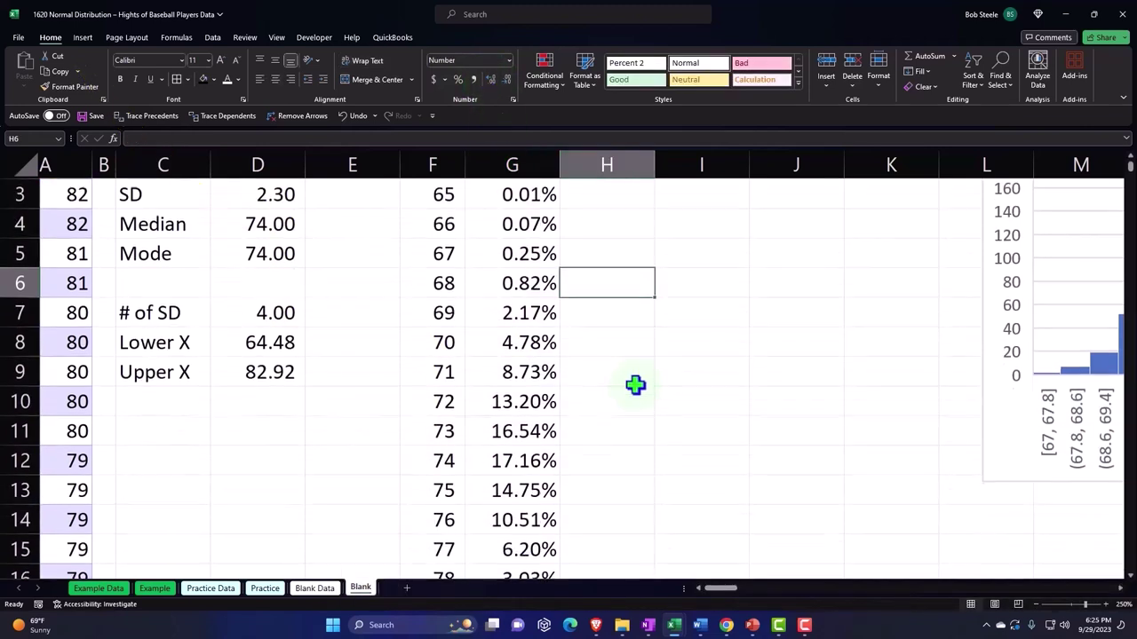
click(503, 403)
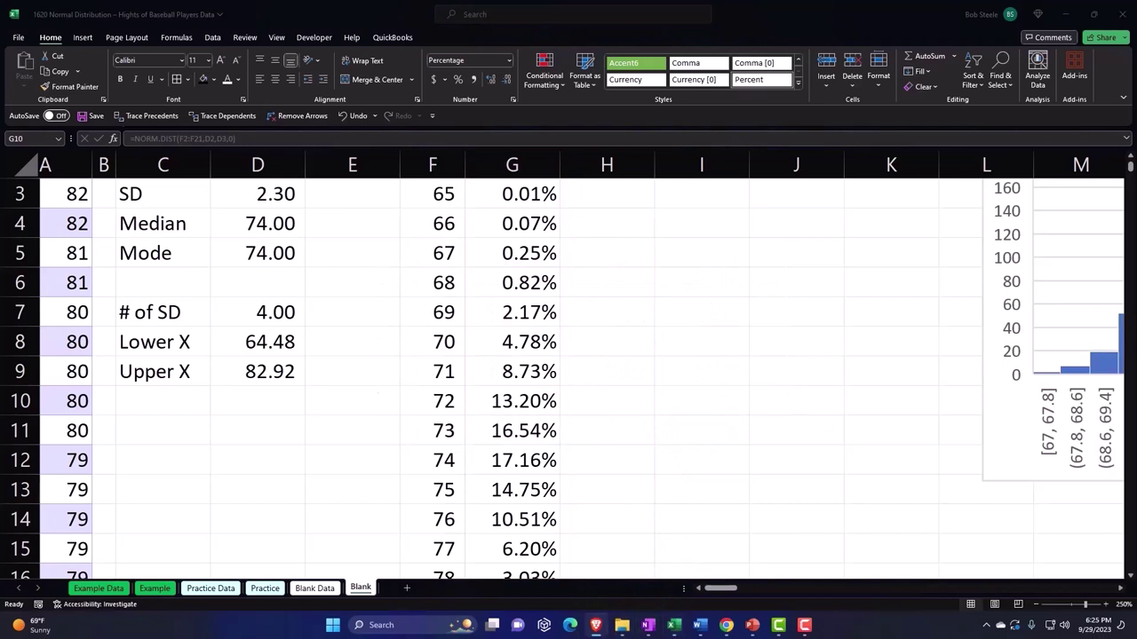
key(ctrl+space)
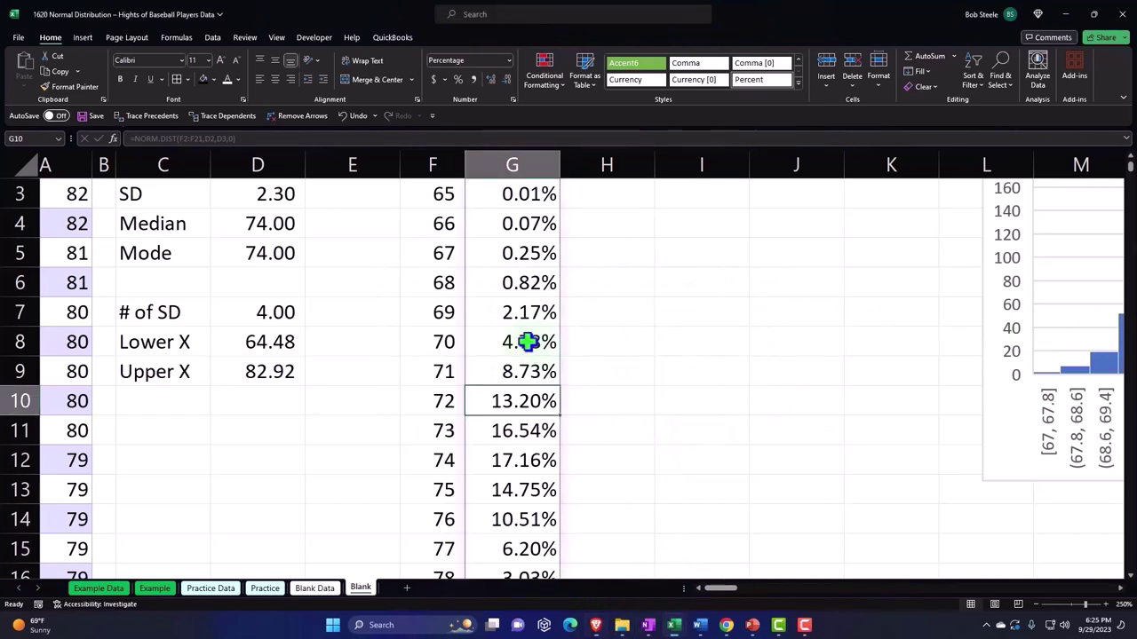
drag(520, 342, 519, 397)
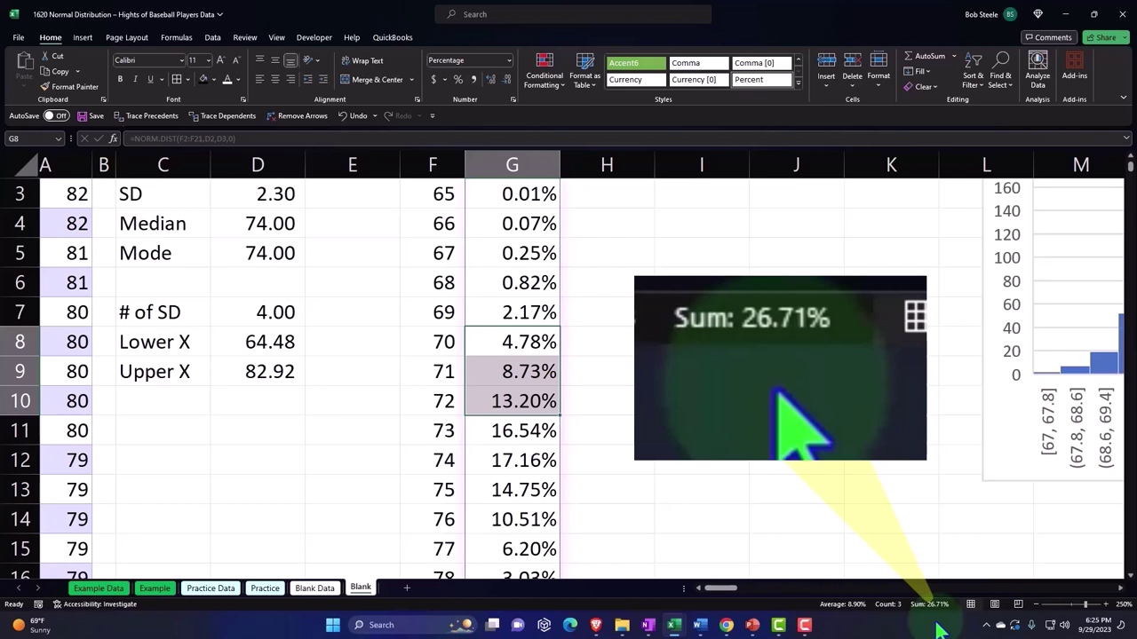
drag(518, 401, 515, 253)
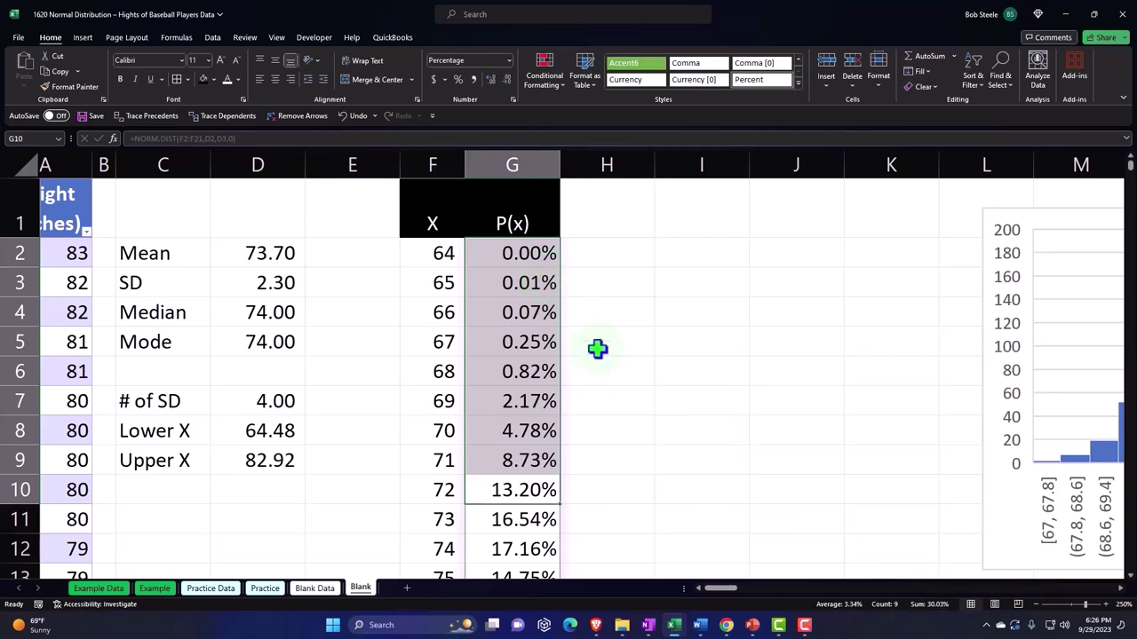
mouse_move(680, 627)
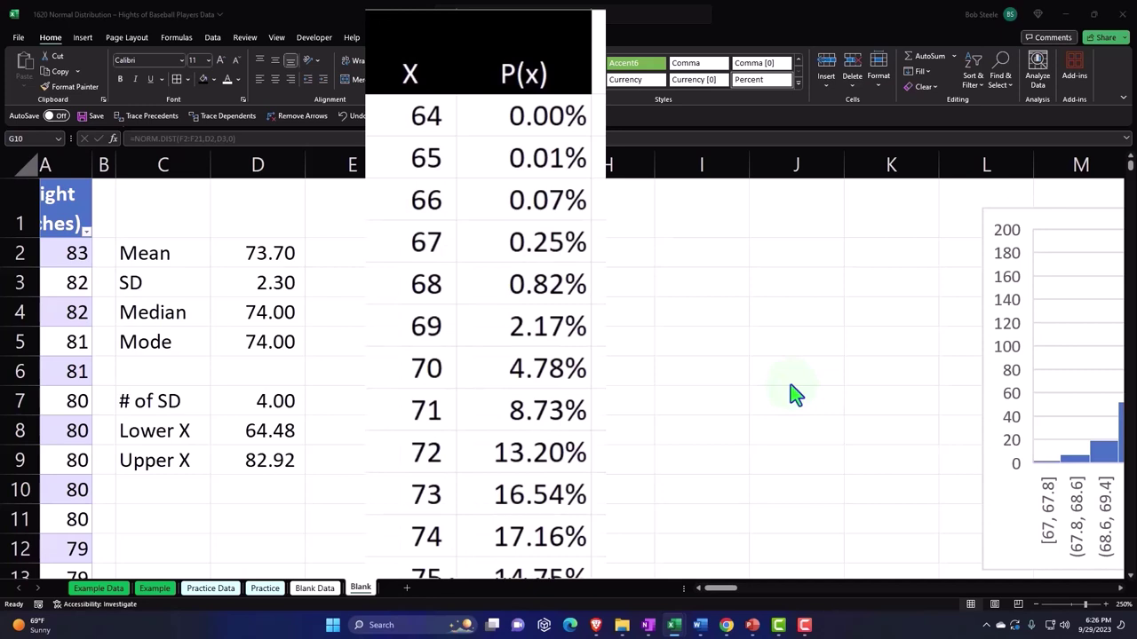
Enter the column header "Actual Frequency" in cell H1, beside P(x).
click(603, 213)
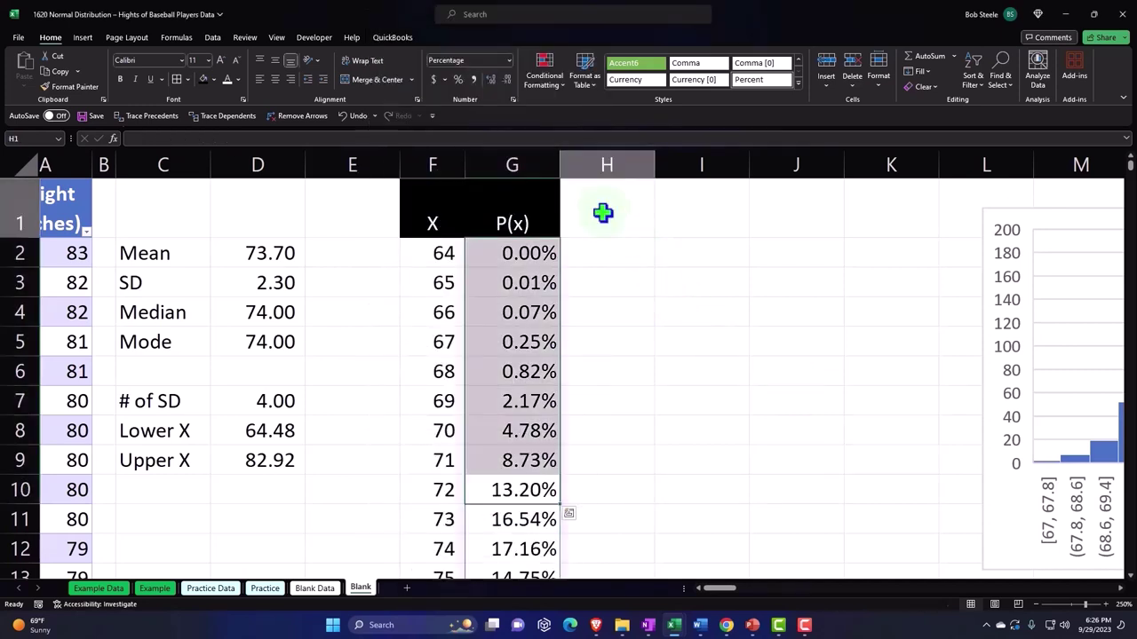
text(Actua)
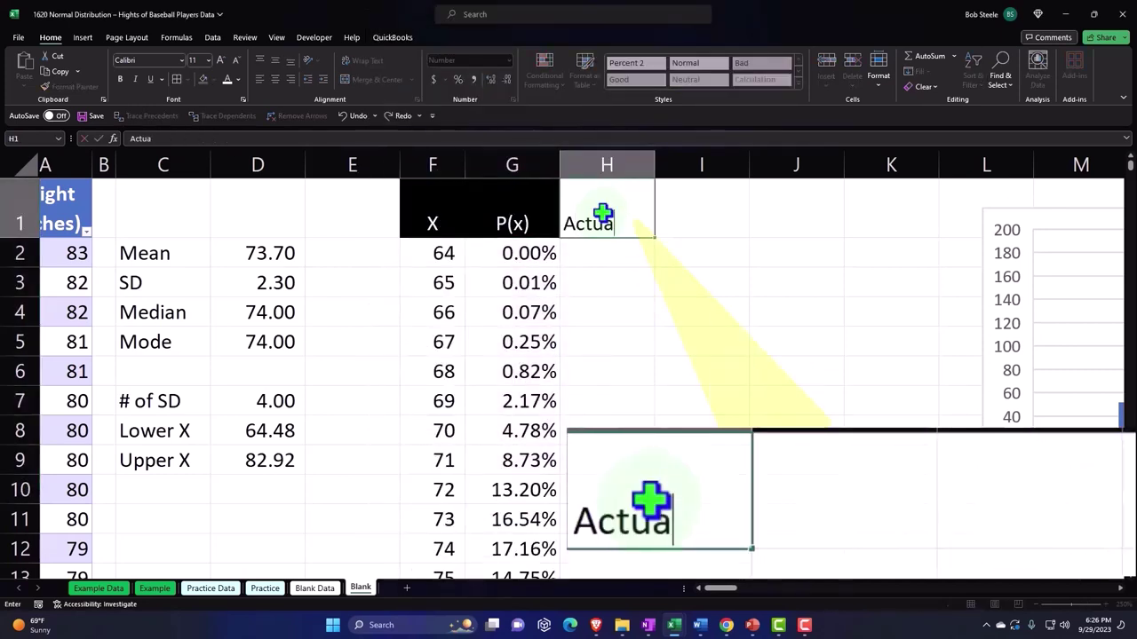
text(l)
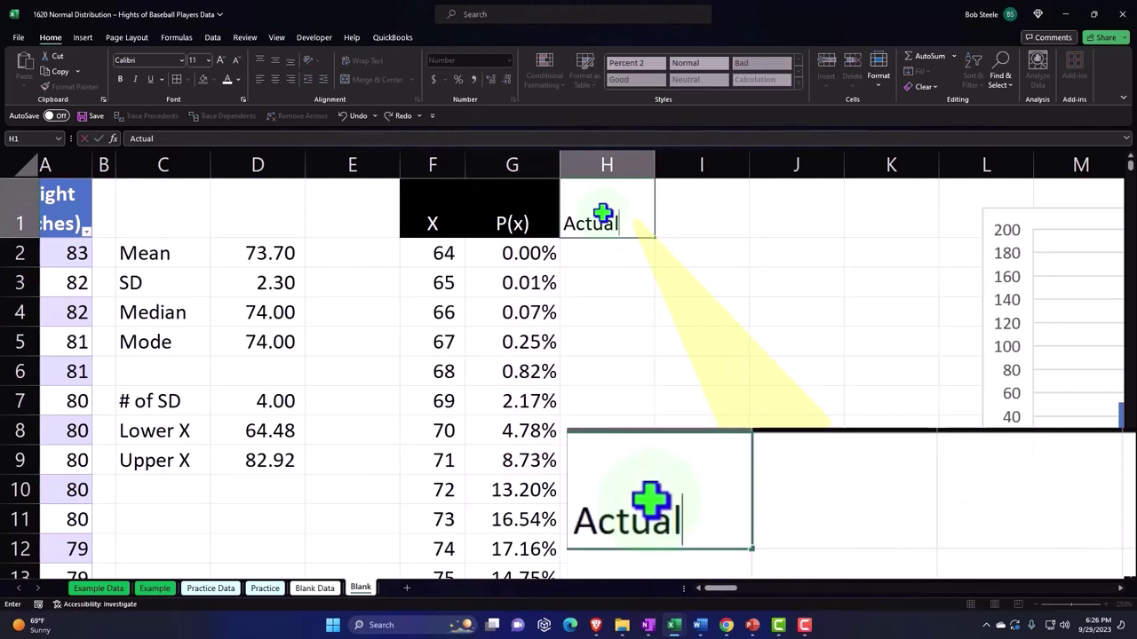
text( Fre)
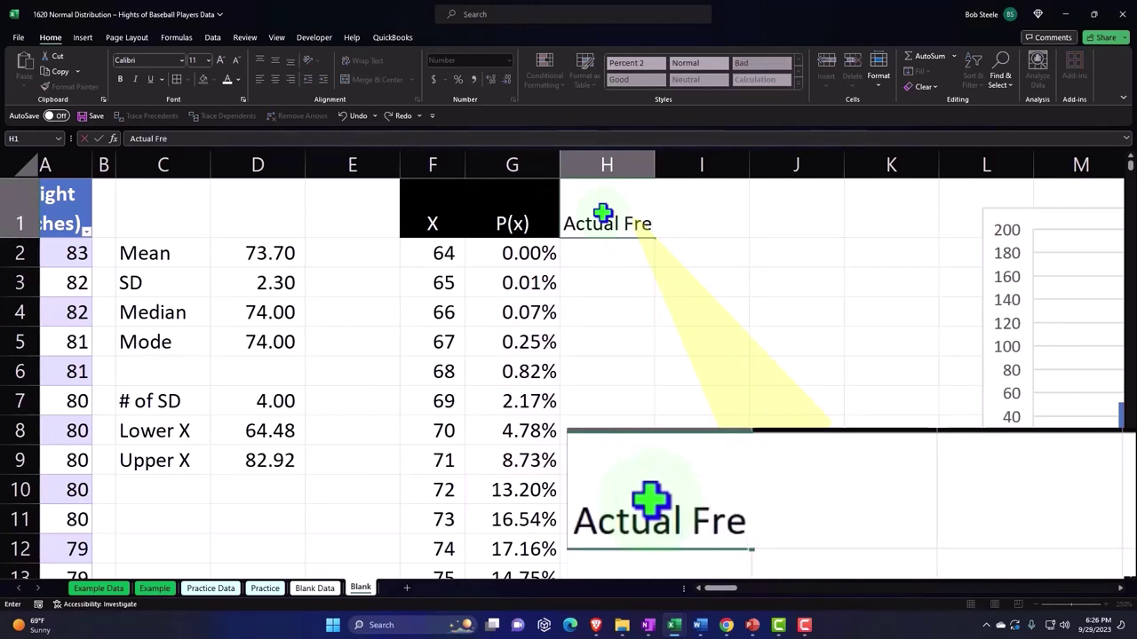
text(que)
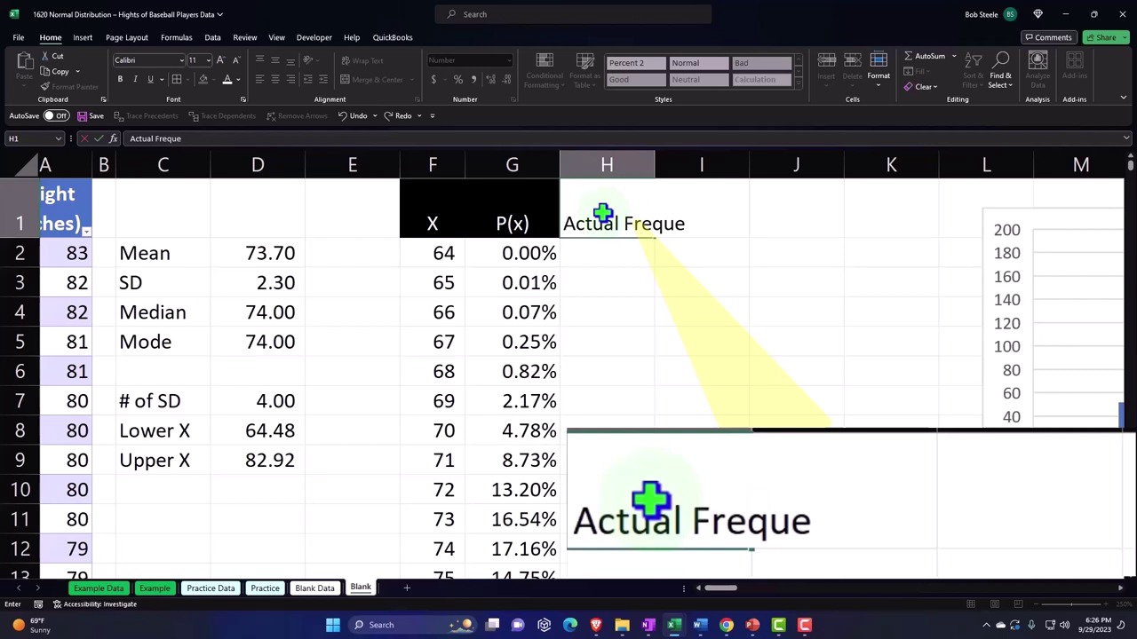
text(ncy)
key(BackSpace)
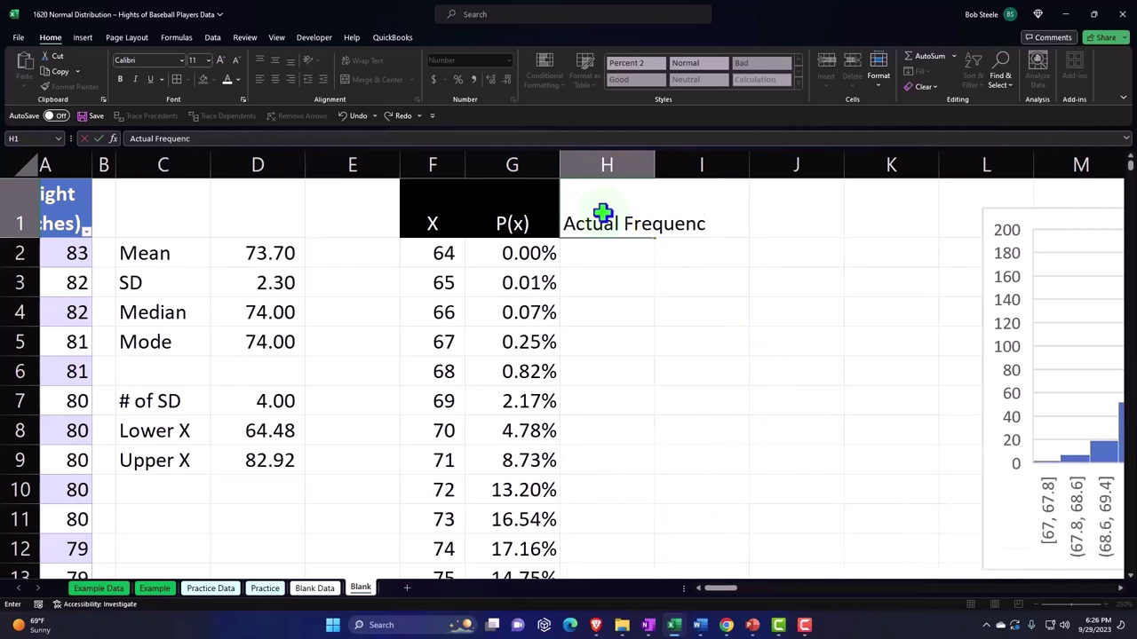
key(Return)
Format the Actual Frequency header in H1 with black fill, white font and wrapped text.
click(603, 213)
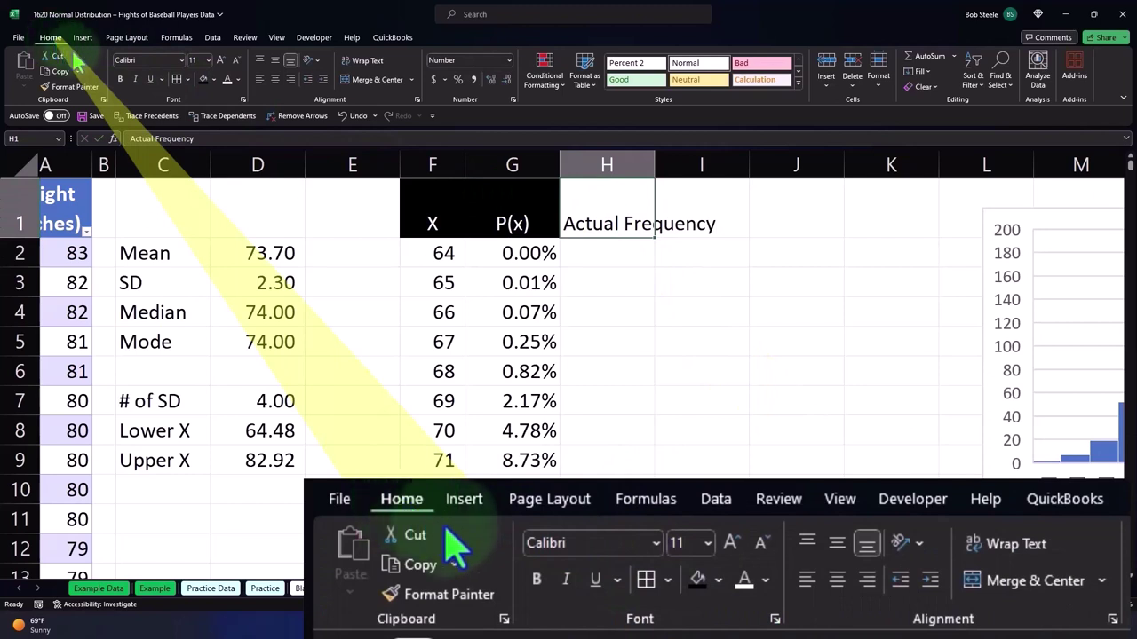
click(203, 79)
click(227, 79)
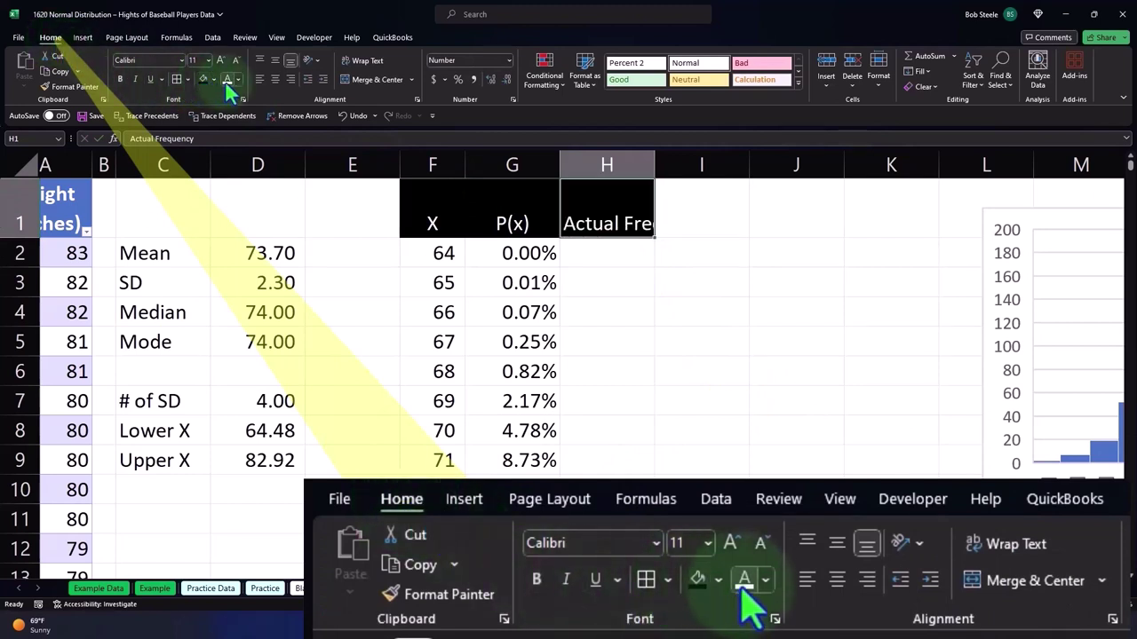
click(372, 61)
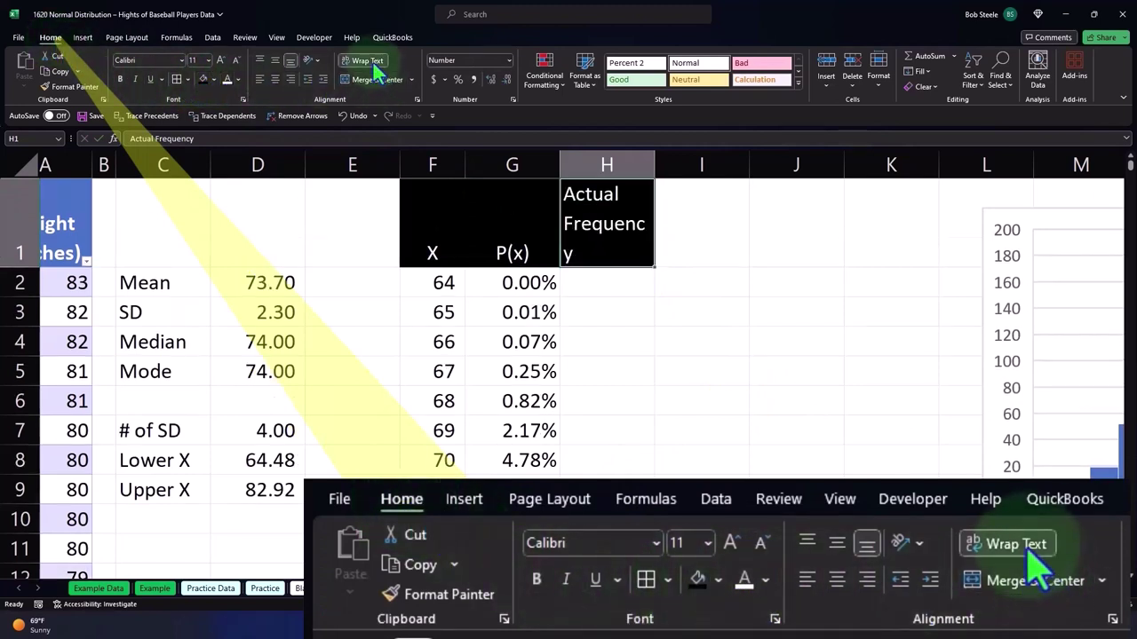
Widen column H so the word Frequency fits on one line, and center the header in H1.
click(642, 163)
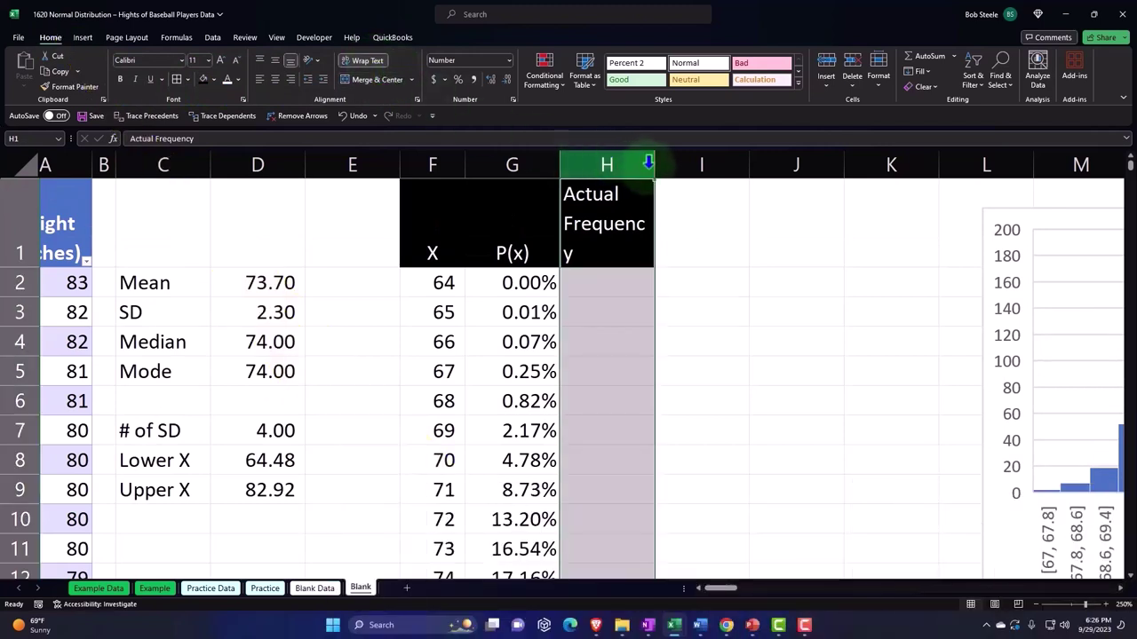
drag(654, 163, 665, 162)
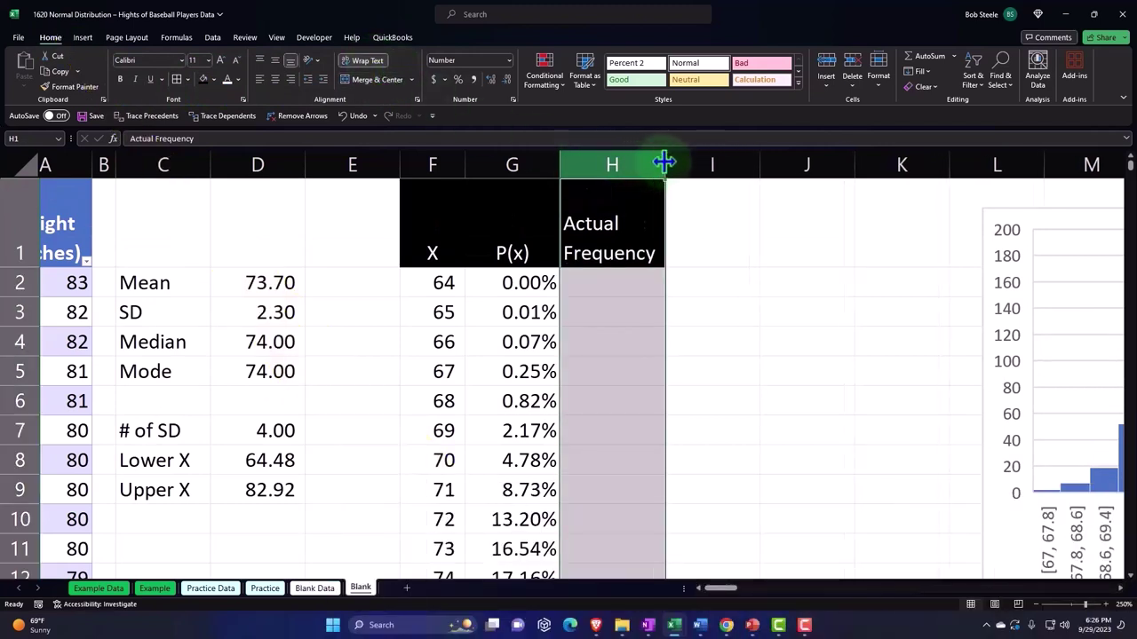
click(606, 208)
click(275, 79)
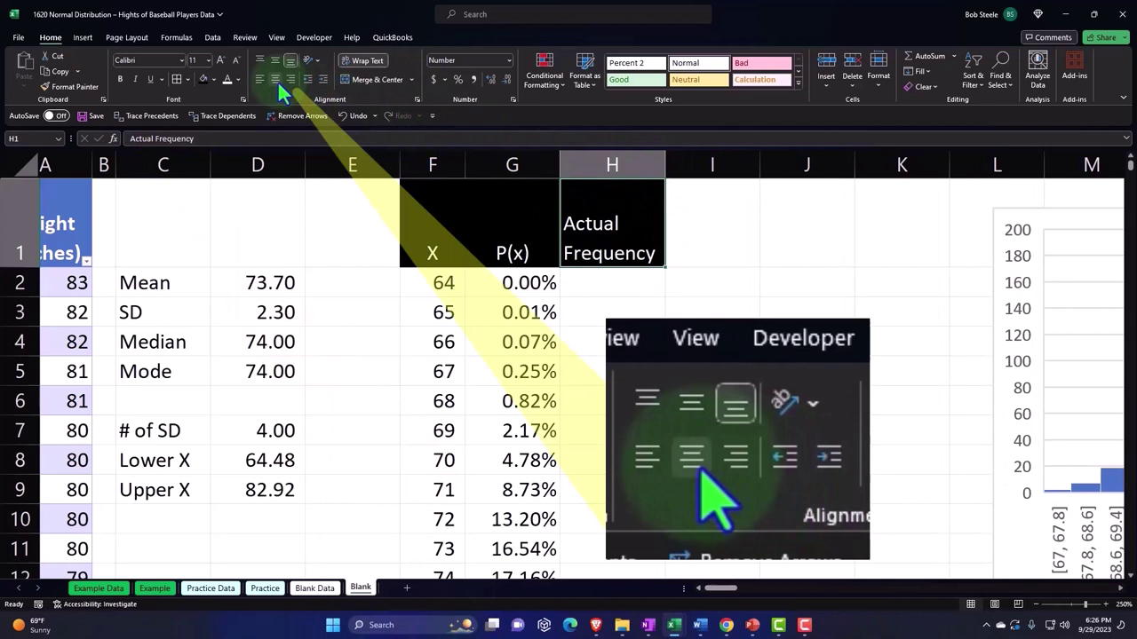
click(275, 79)
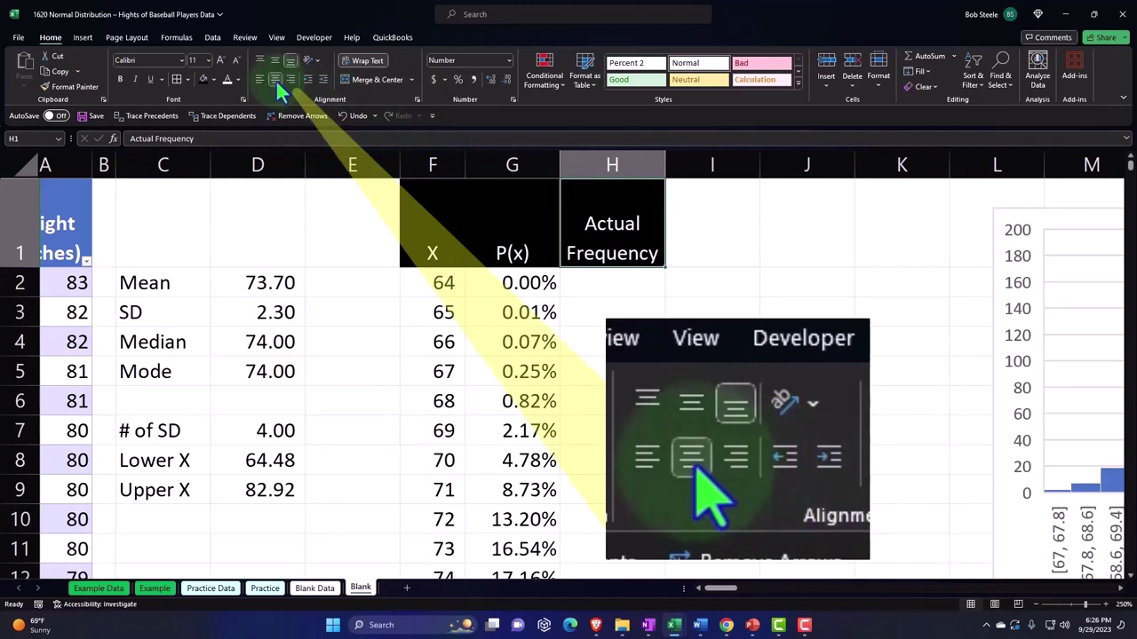
Enter =FREQUENCY(Table4[Height (inches)],F2:F21) in H2, using the whole height column as data and all X values as bins.
click(579, 282)
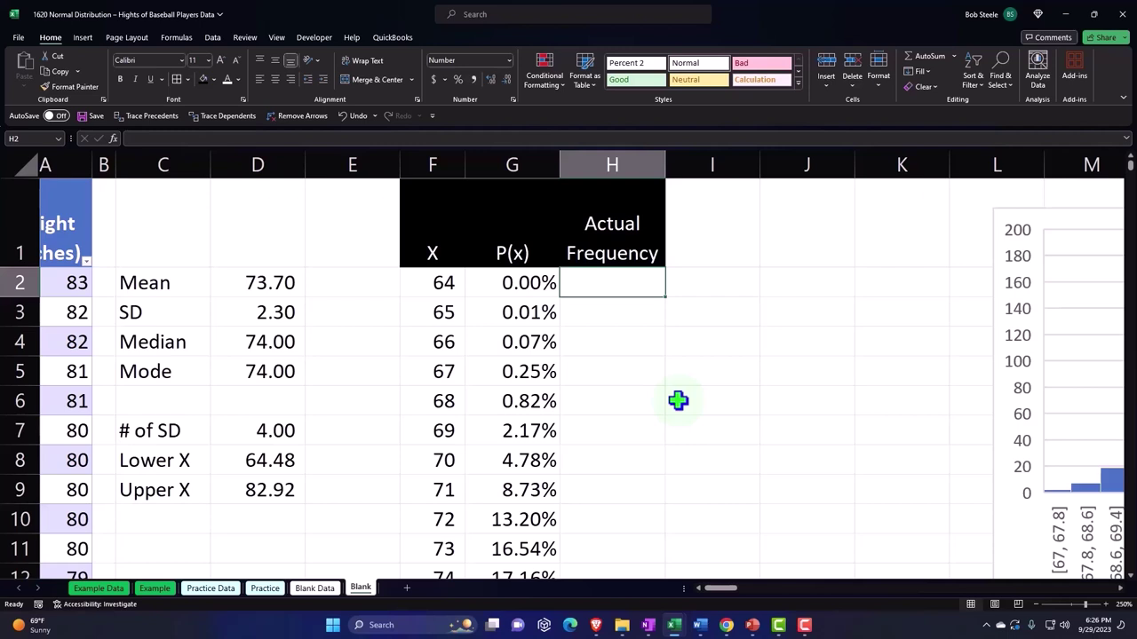
text(=fre)
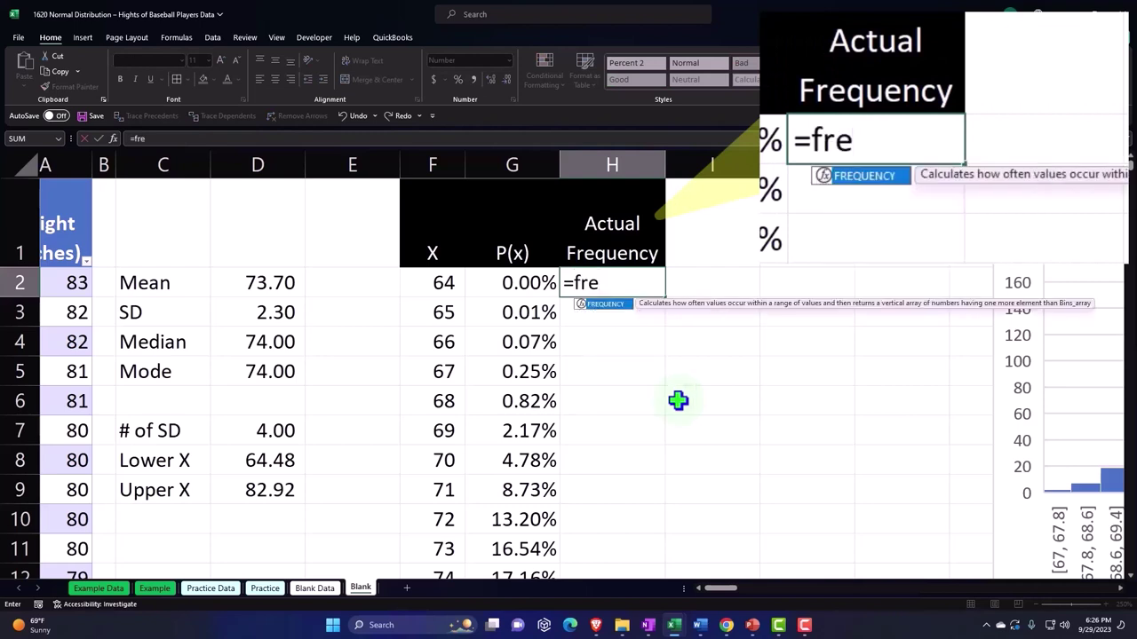
key(Tab)
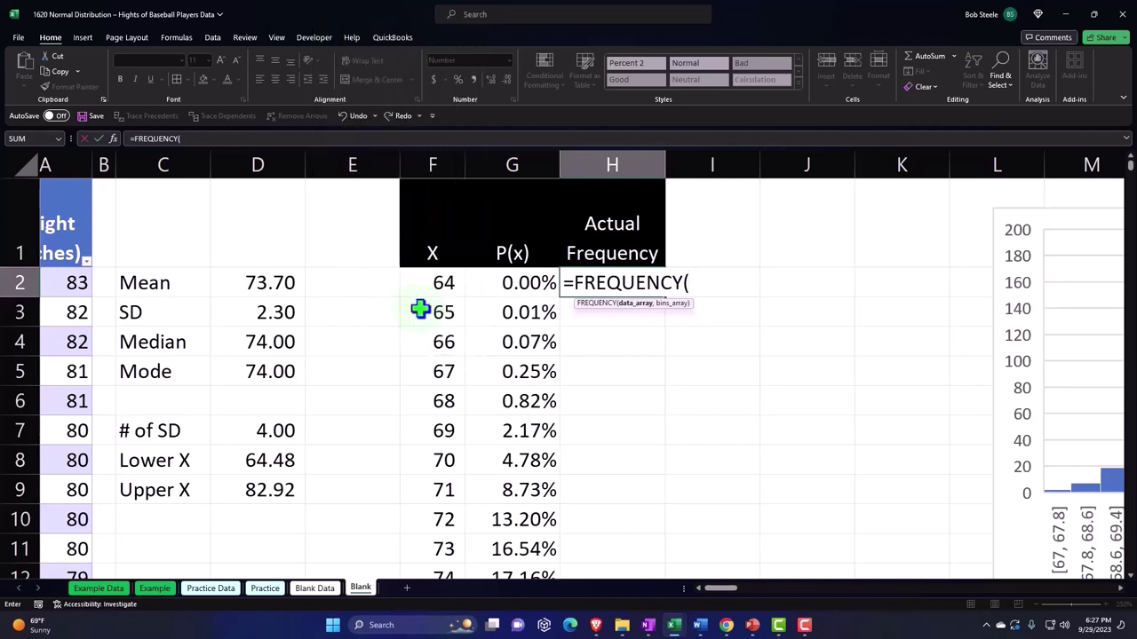
click(76, 281)
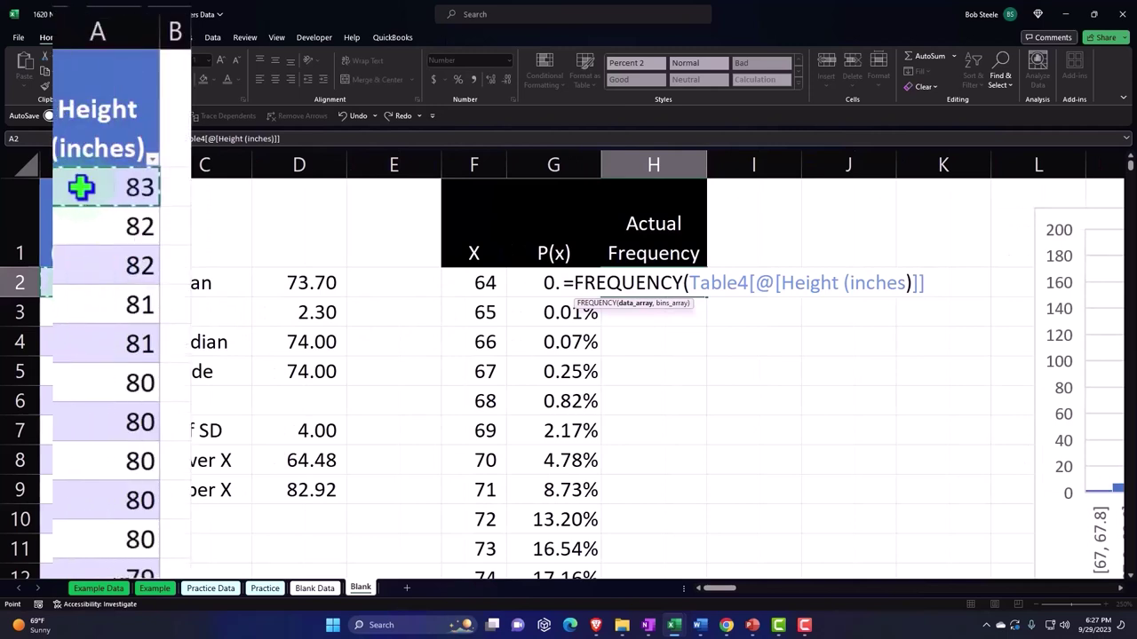
key(ctrl+shift+Down)
key(ctrl+BackSpace)
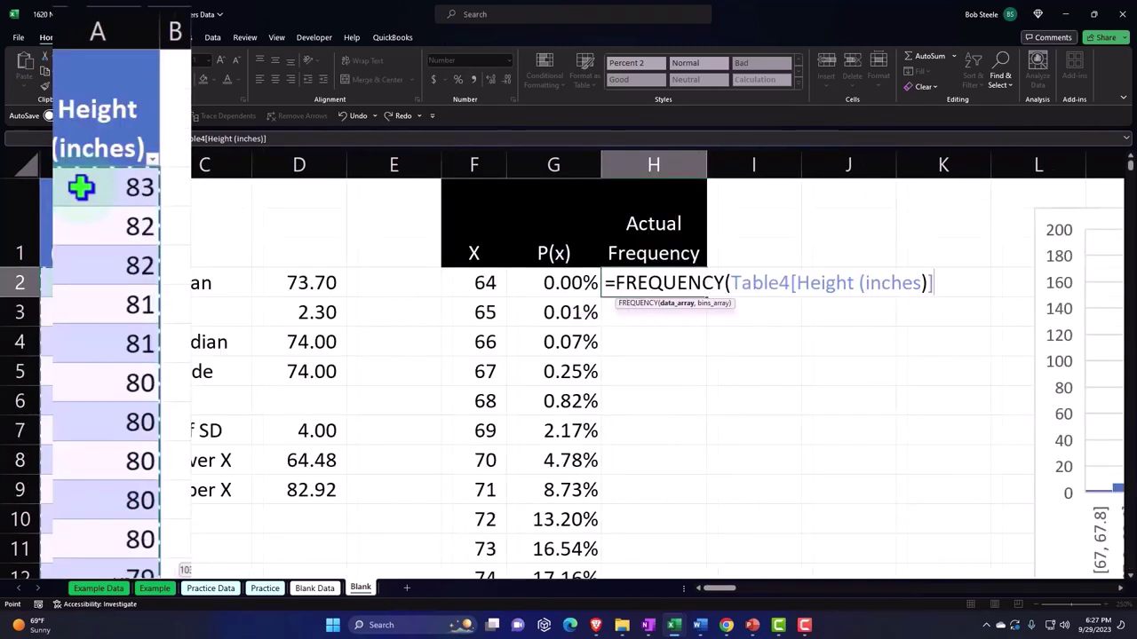
text(,)
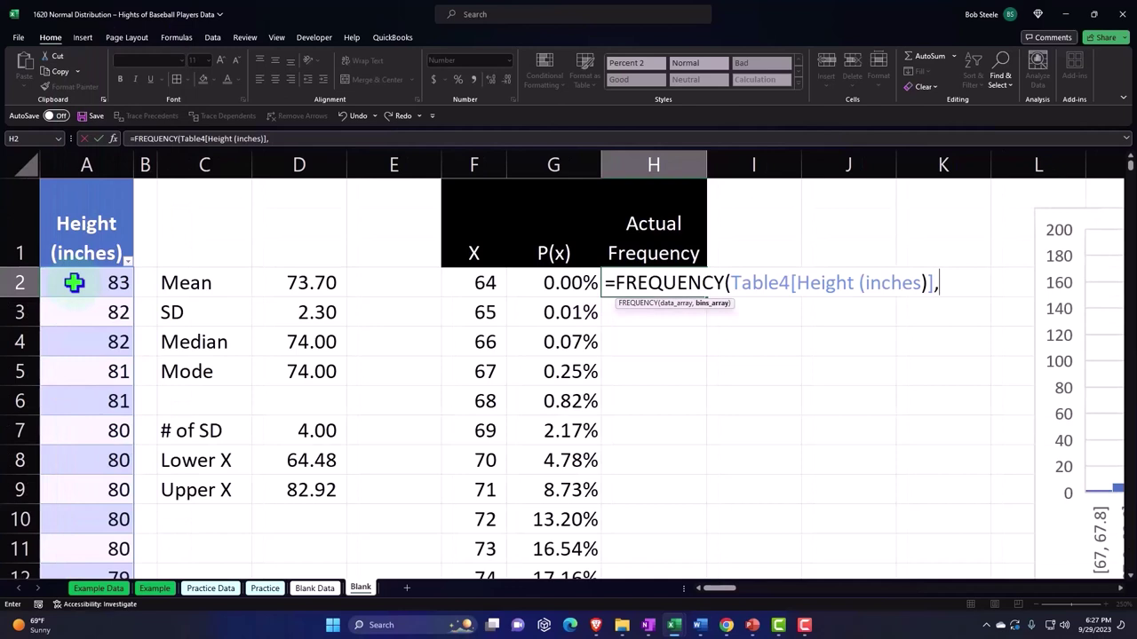
click(471, 281)
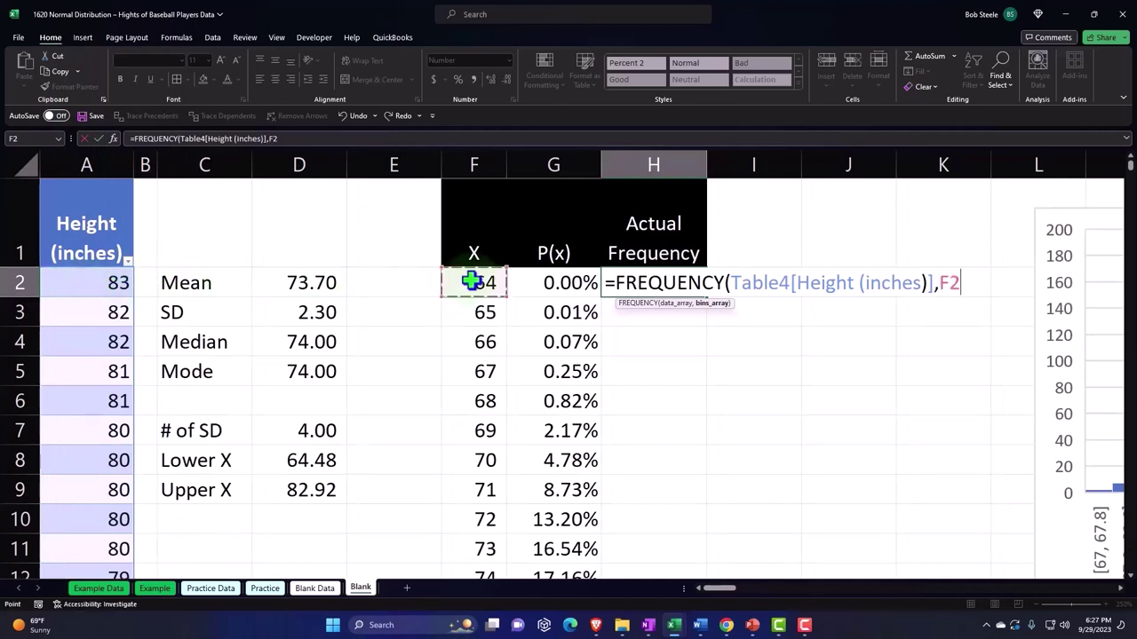
key(ctrl+shift+Down)
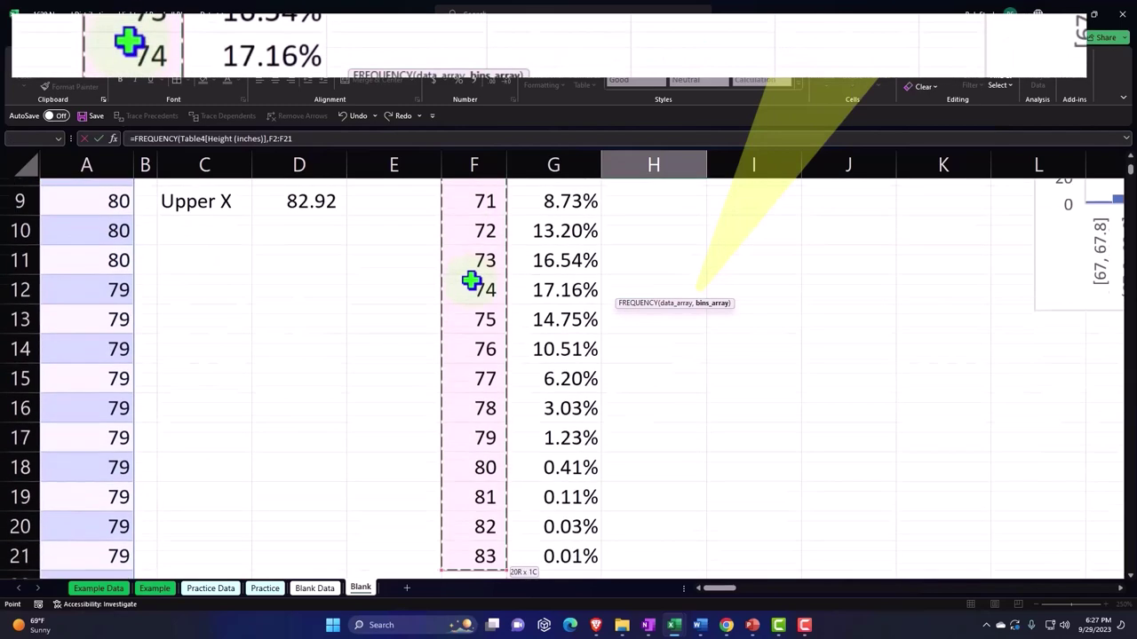
scroll(471, 282, up, 3)
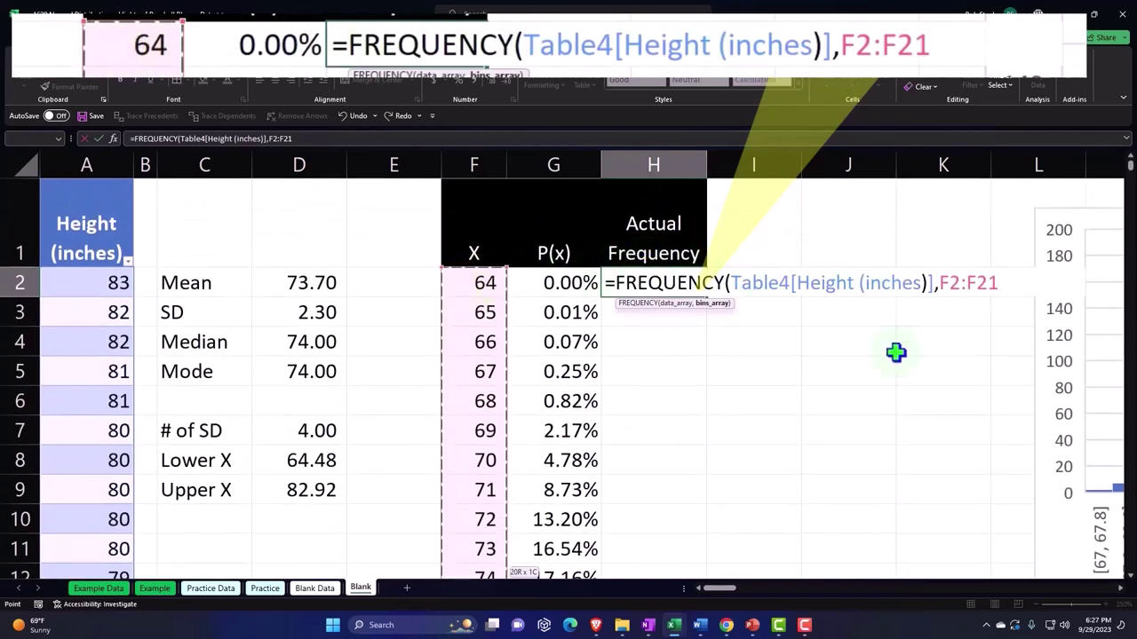
text())
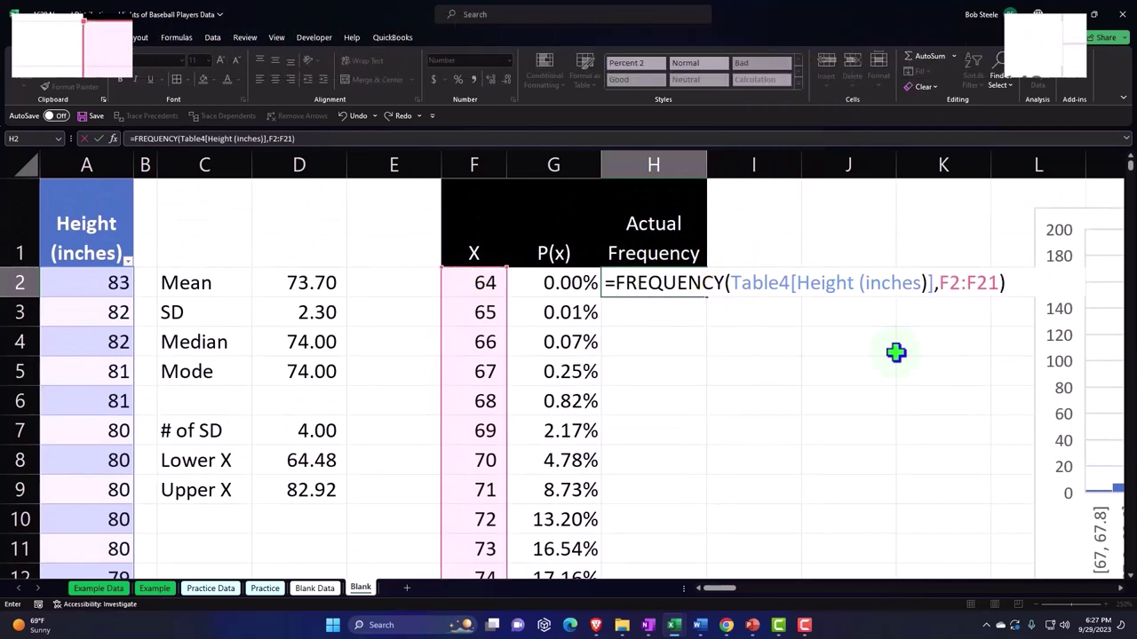
key(Return)
Change the bins array in the H2 FREQUENCY formula to F2:F20, leaving out the last X value.
scroll(895, 352, down, 6)
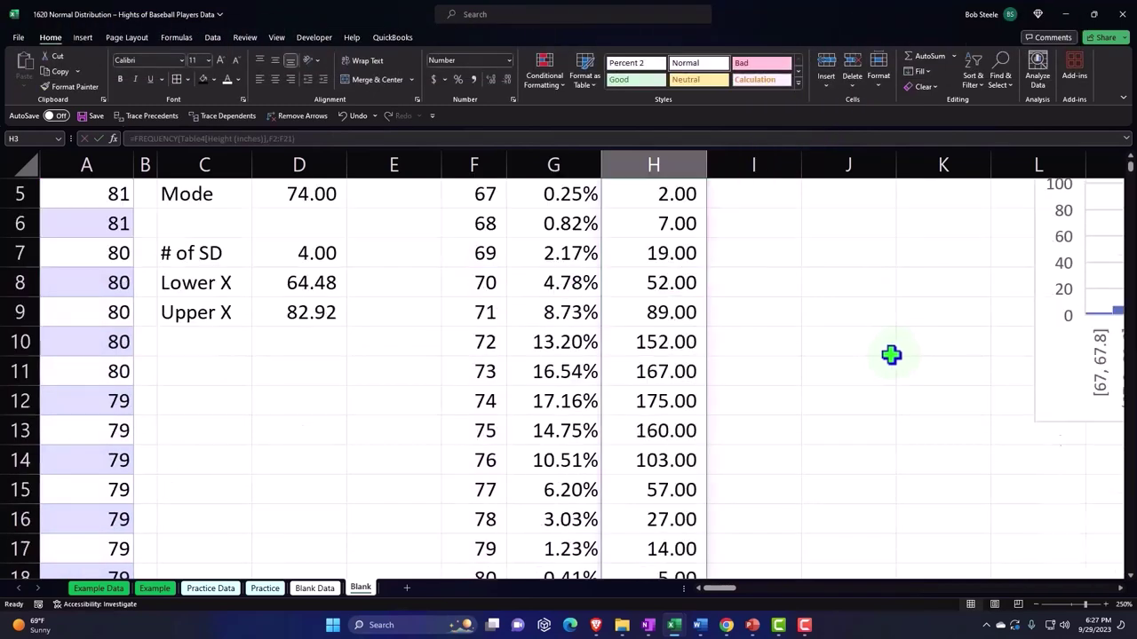
scroll(642, 273, up, 6)
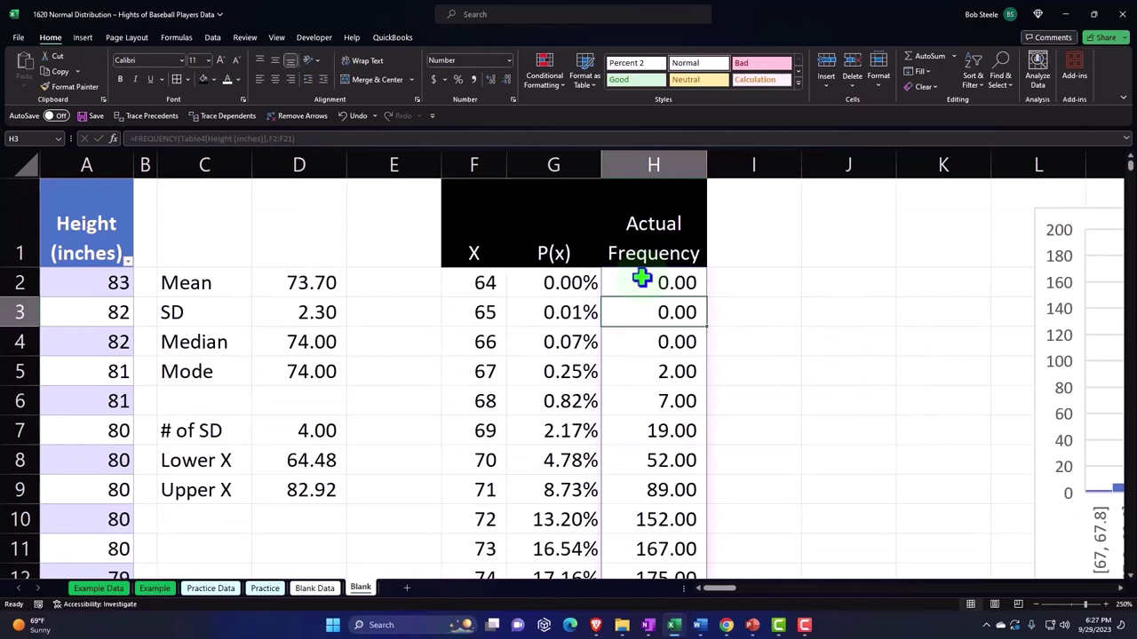
double_click(658, 280)
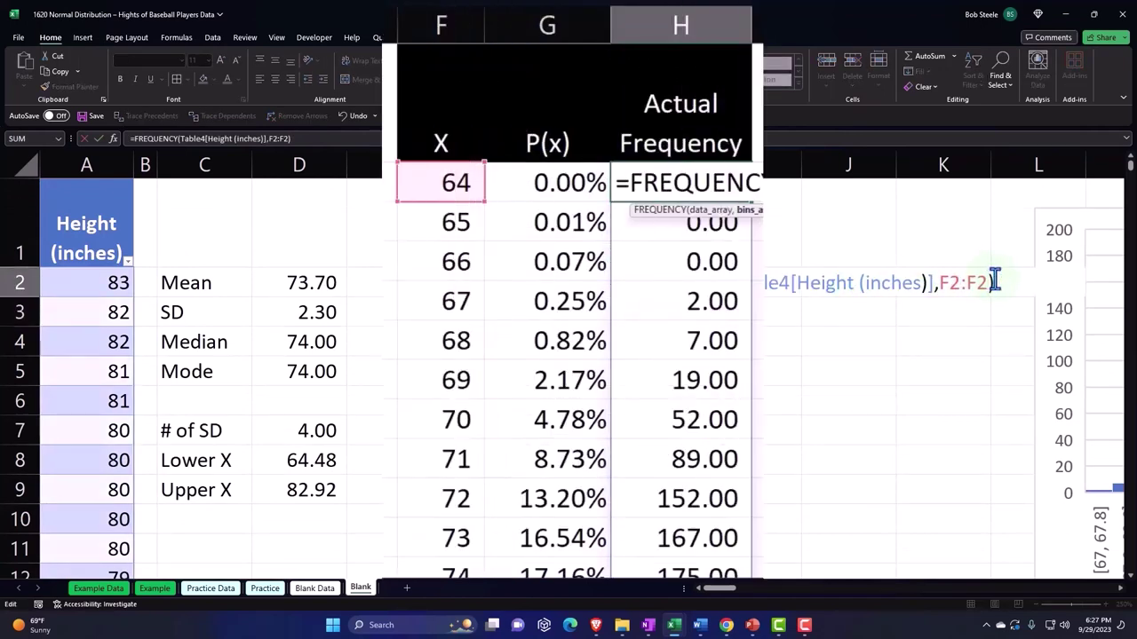
key(Return)
scroll(901, 315, down, 3)
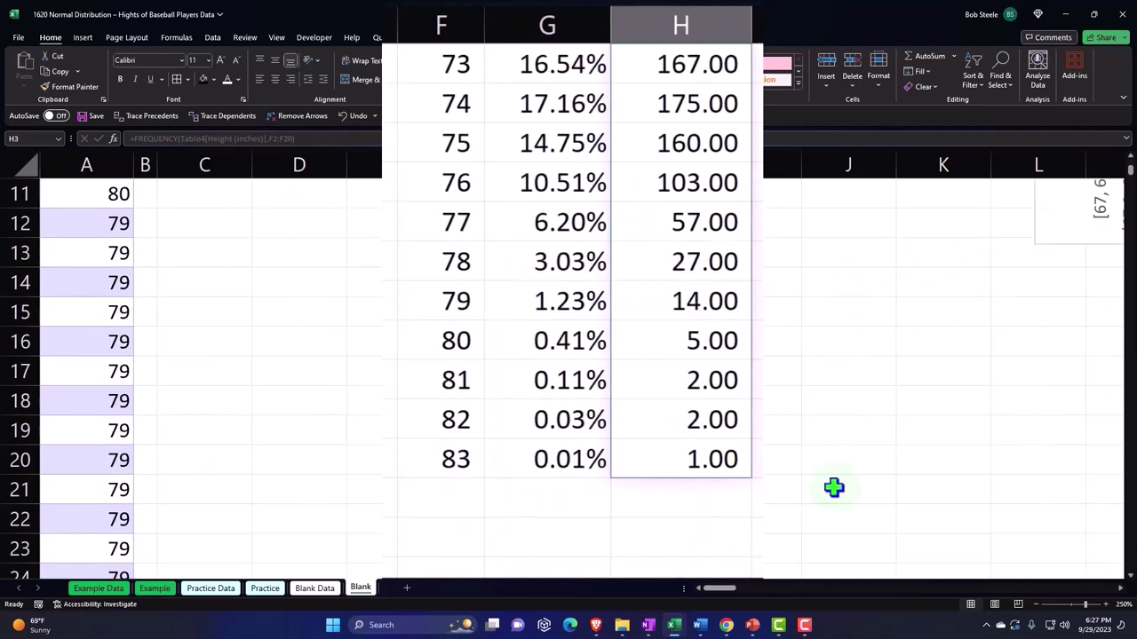
Enter the label "Total" in F22, directly below the last X value.
click(430, 500)
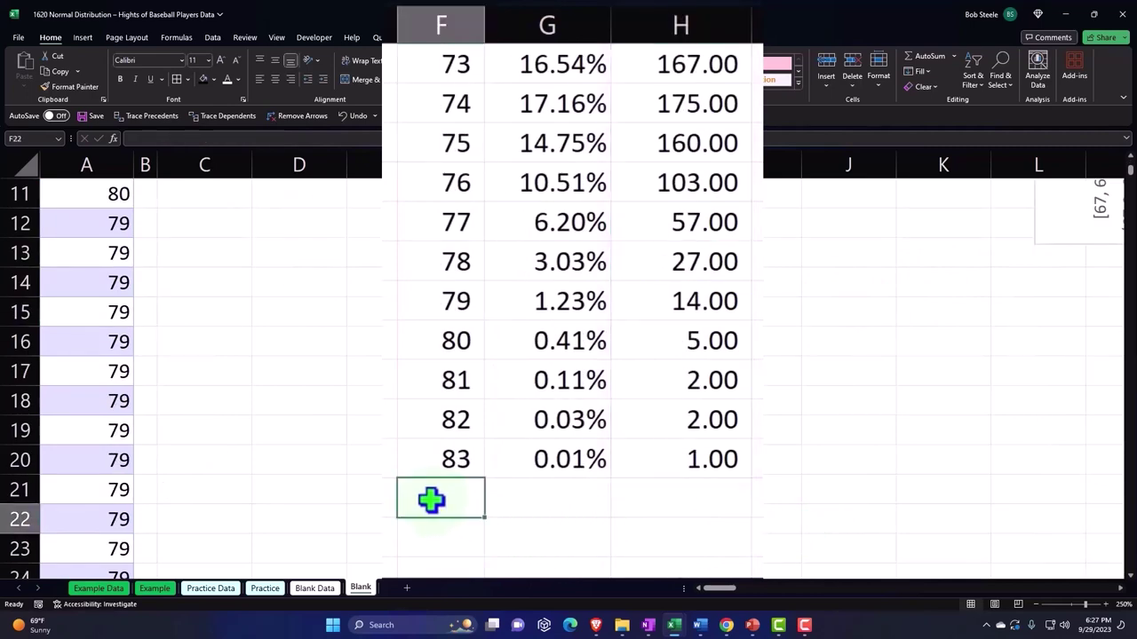
text(Total)
key(Tab)
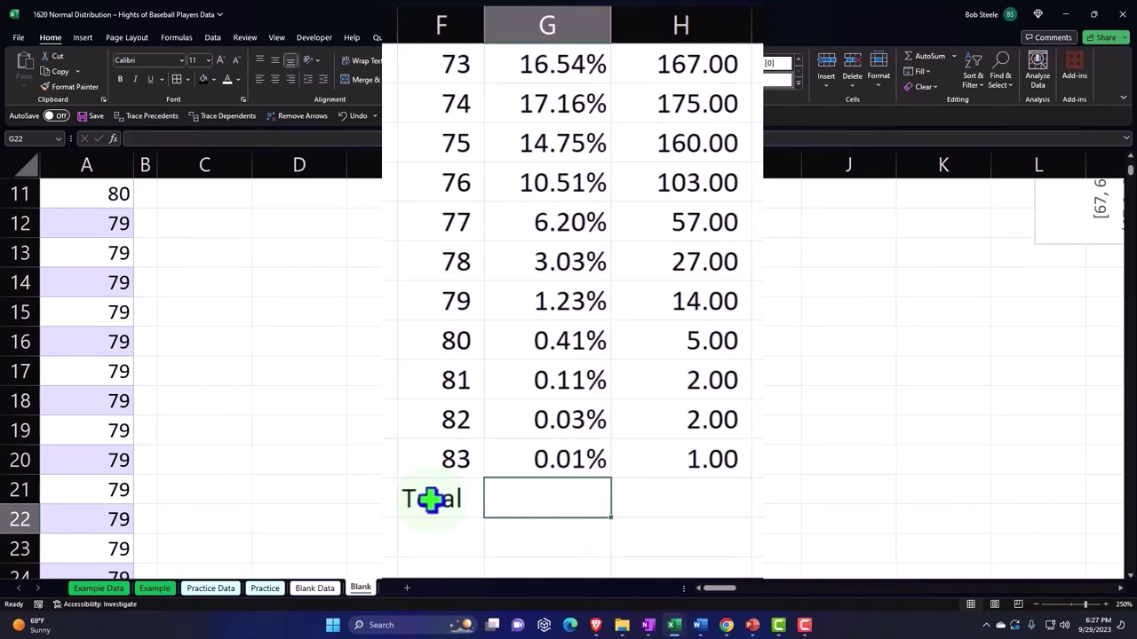
Total the P(x) column in G22 and the Actual Frequency column in H22 with SUM formulas.
key(alt+equal)
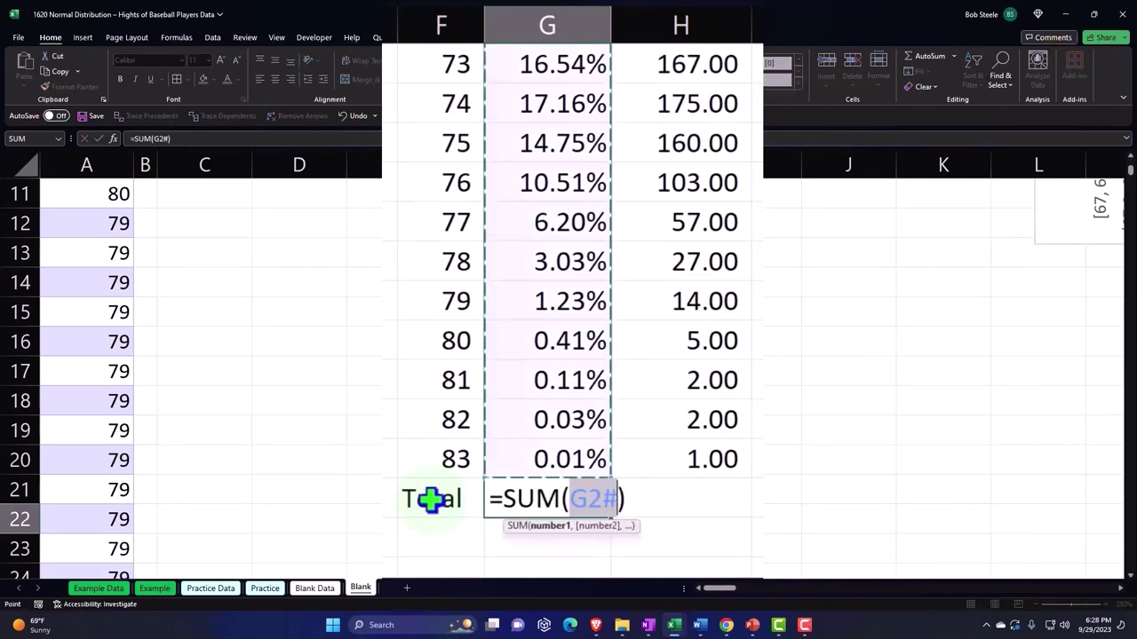
key(Return)
key(Right)
key(Right)
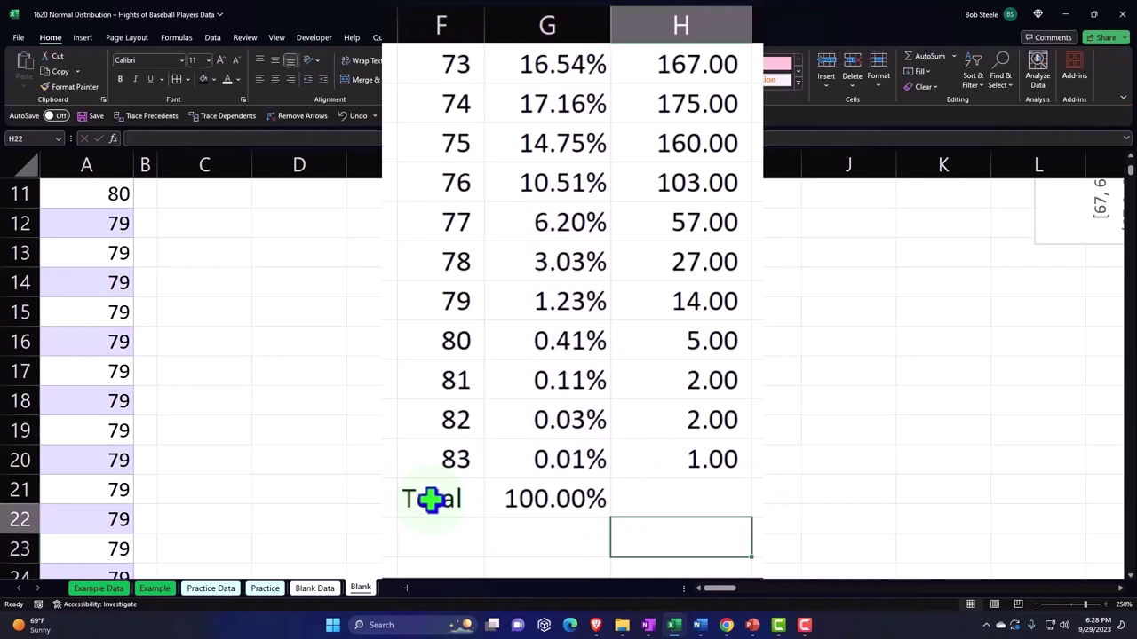
key(Up)
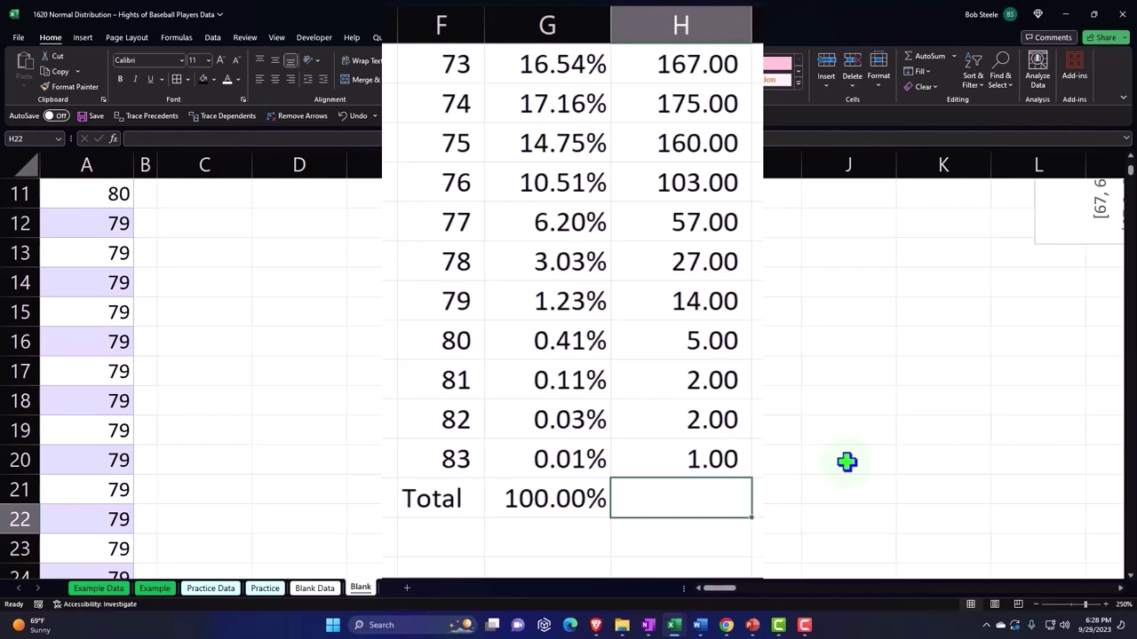
key(alt+equal)
key(Return)
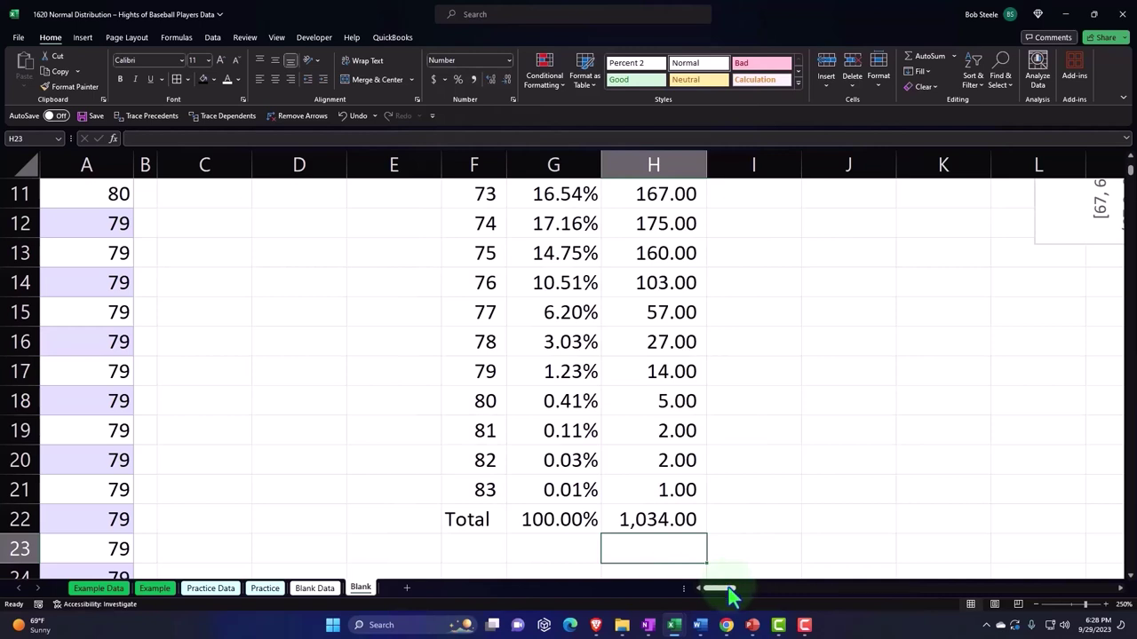
Enter the label "Count data" in C11, two rows below Upper X.
scroll(329, 479, up, 3)
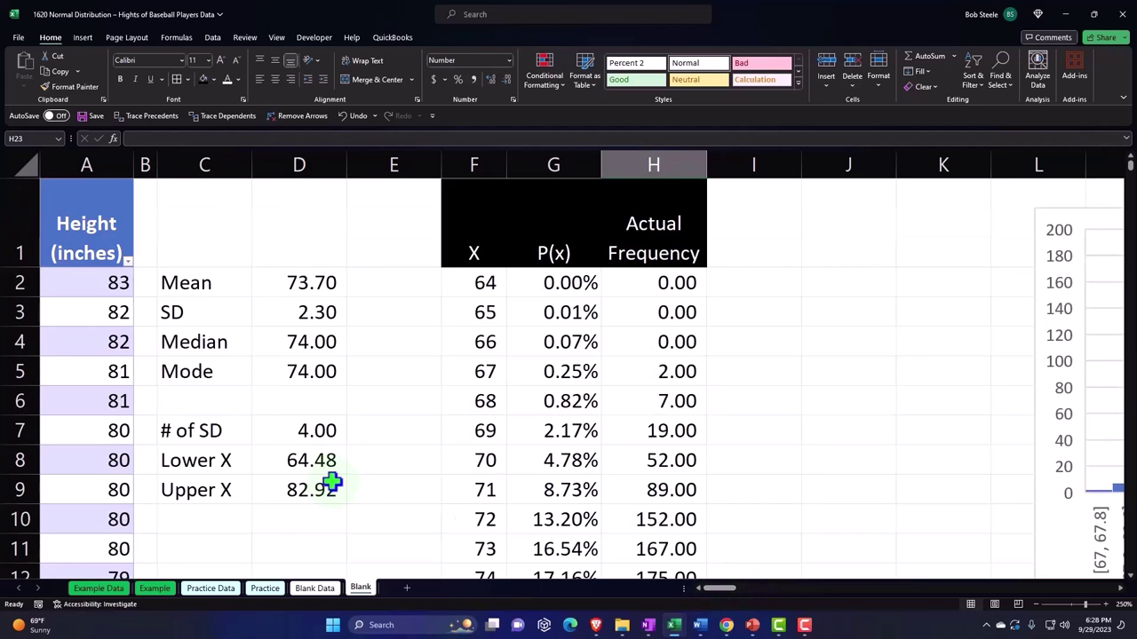
scroll(329, 480, down, 1)
click(200, 384)
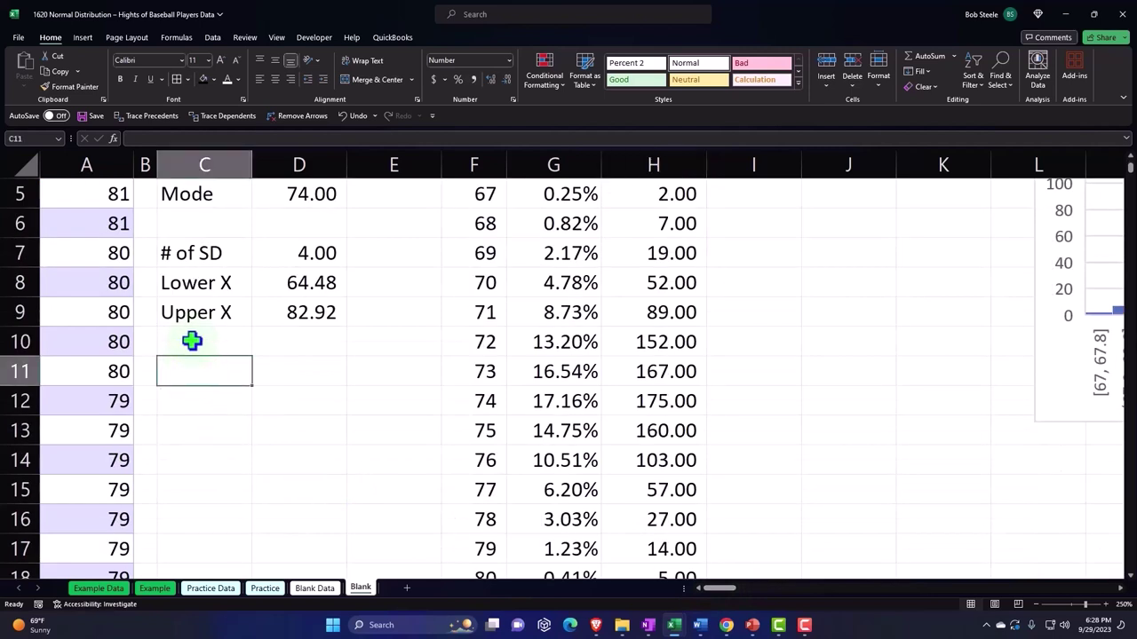
text(Count )
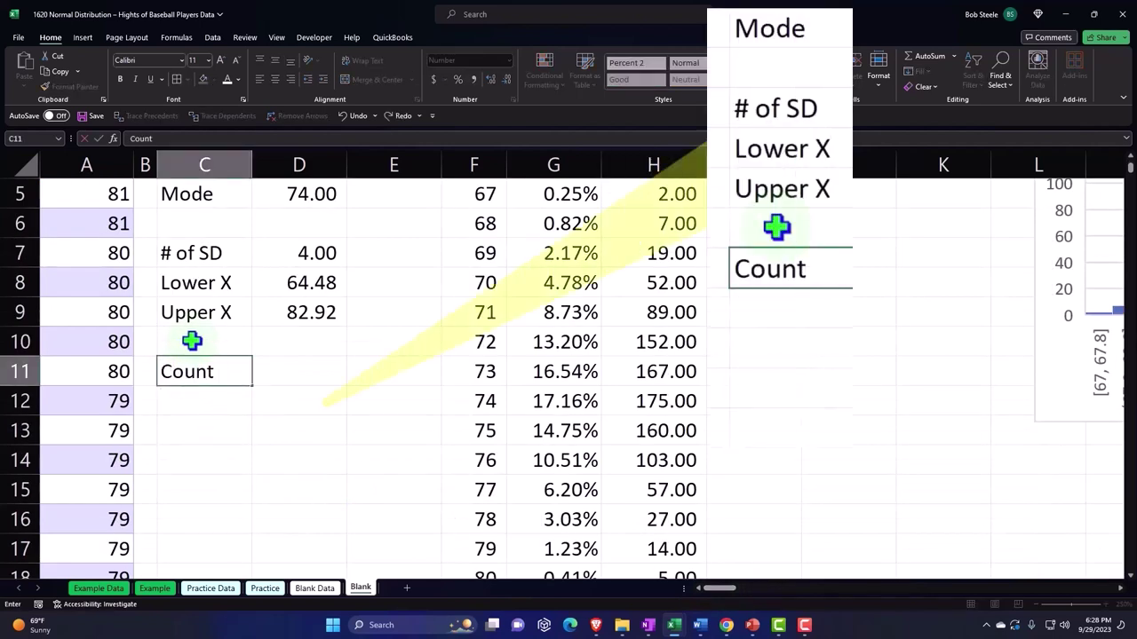
text(data)
key(Tab)
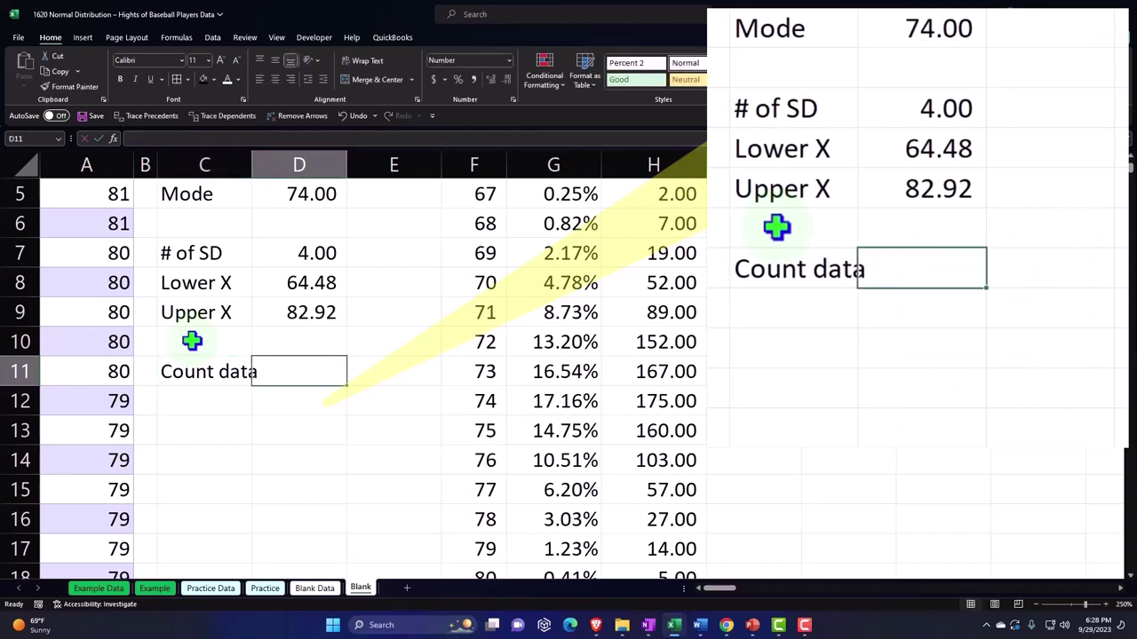
Enter =COUNT(Table4[Height (inches)]) in D11 to count all the height data.
scroll(192, 341, up, 2)
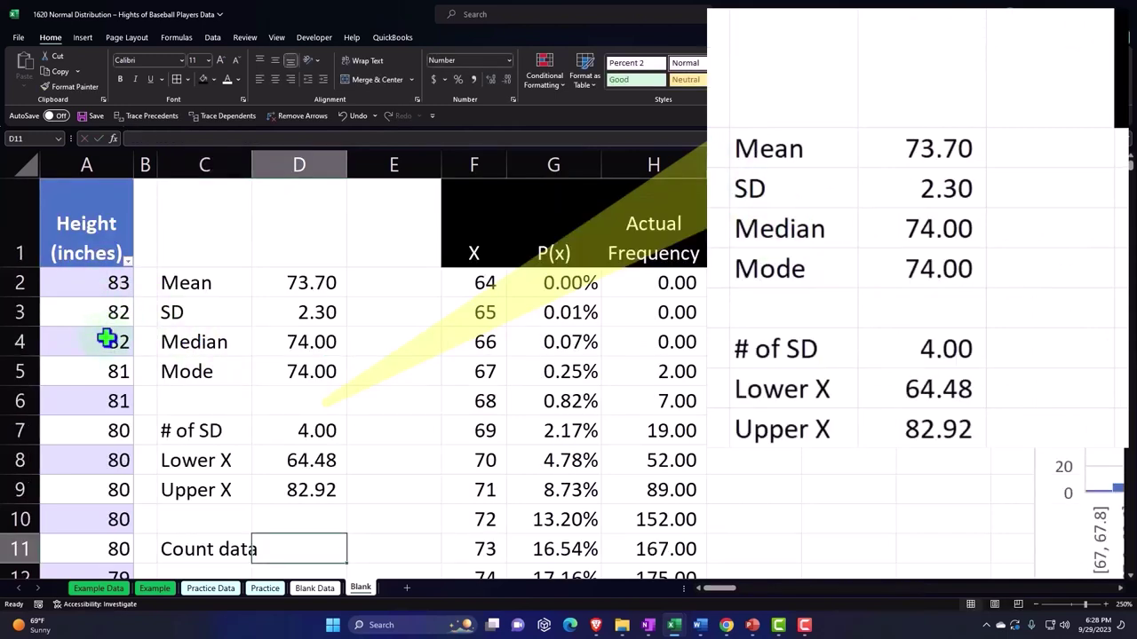
scroll(105, 339, down, 1)
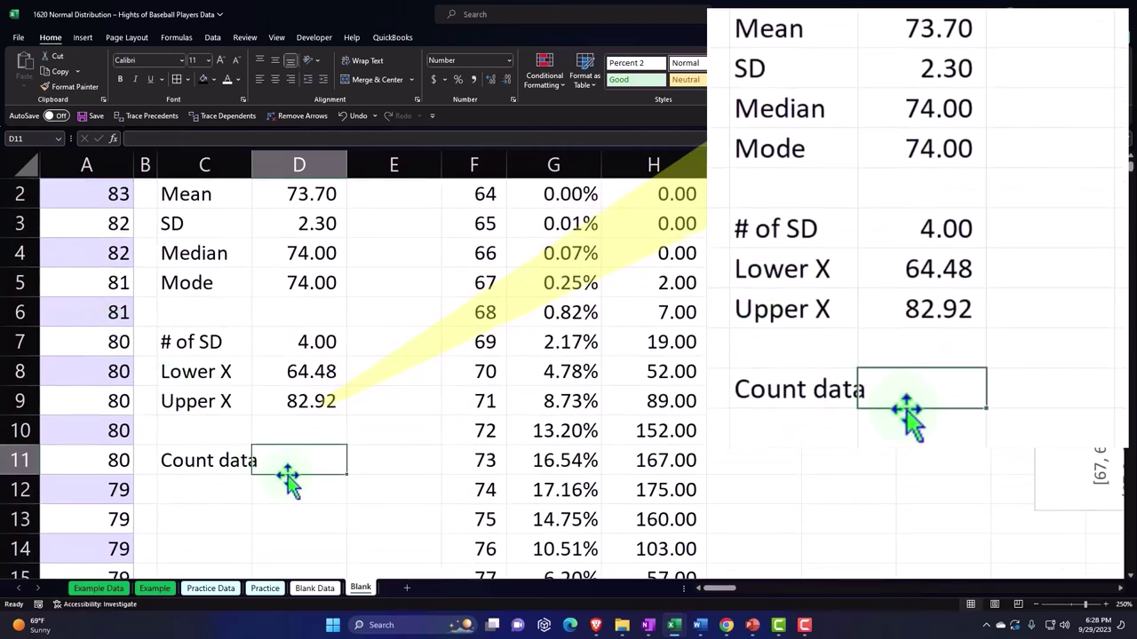
text(=count)
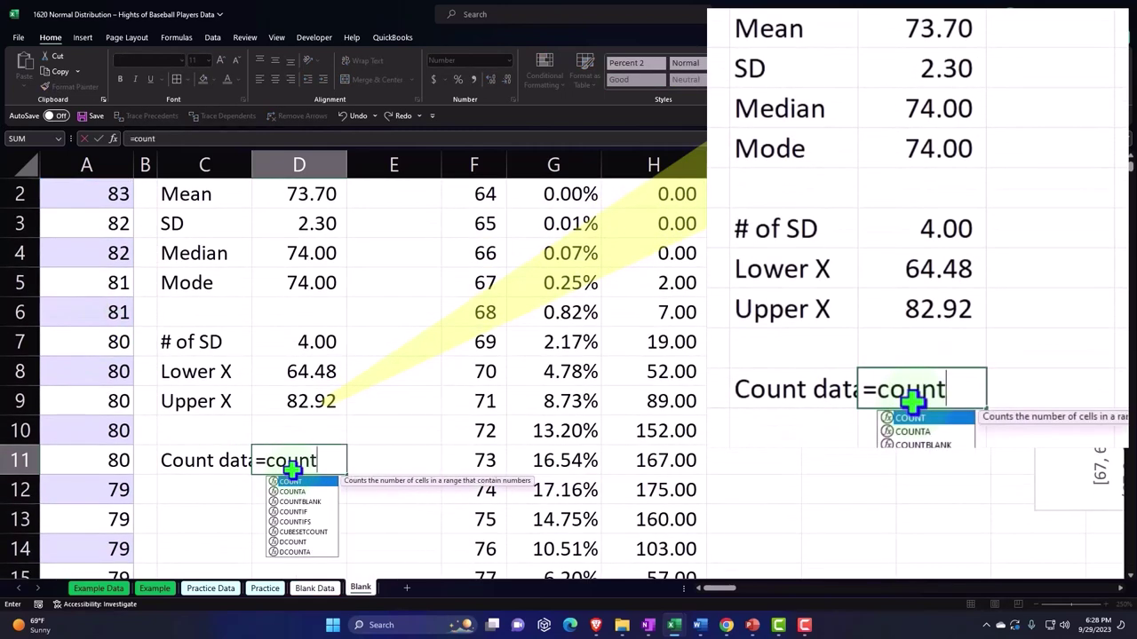
text(()
key(Left)
key(Left)
key(Left)
key(Up)
key(Up)
key(Up)
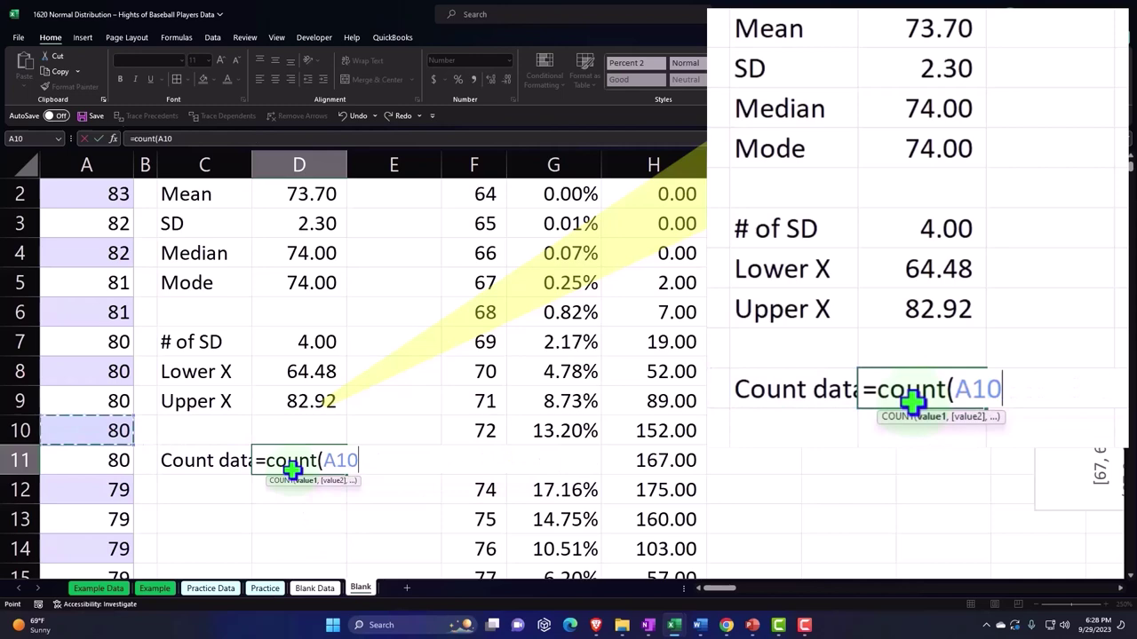
key(Up)
key(Up)
key(Up)
key(Up)
key(Up)
key(Up)
key(Up)
key(Down)
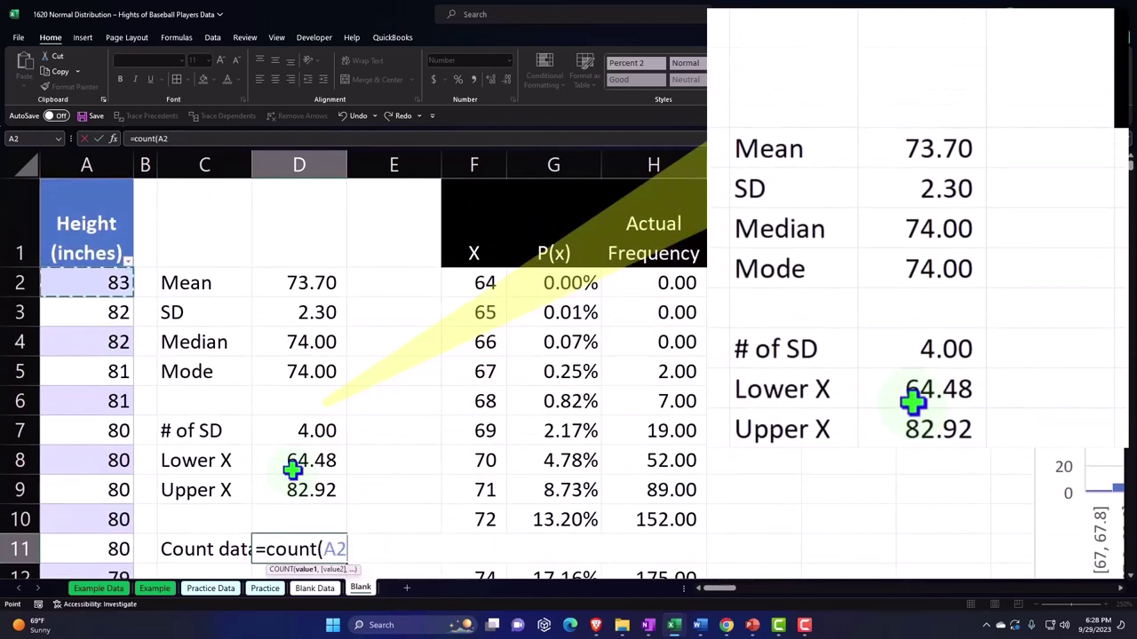
key(ctrl+shift+Down)
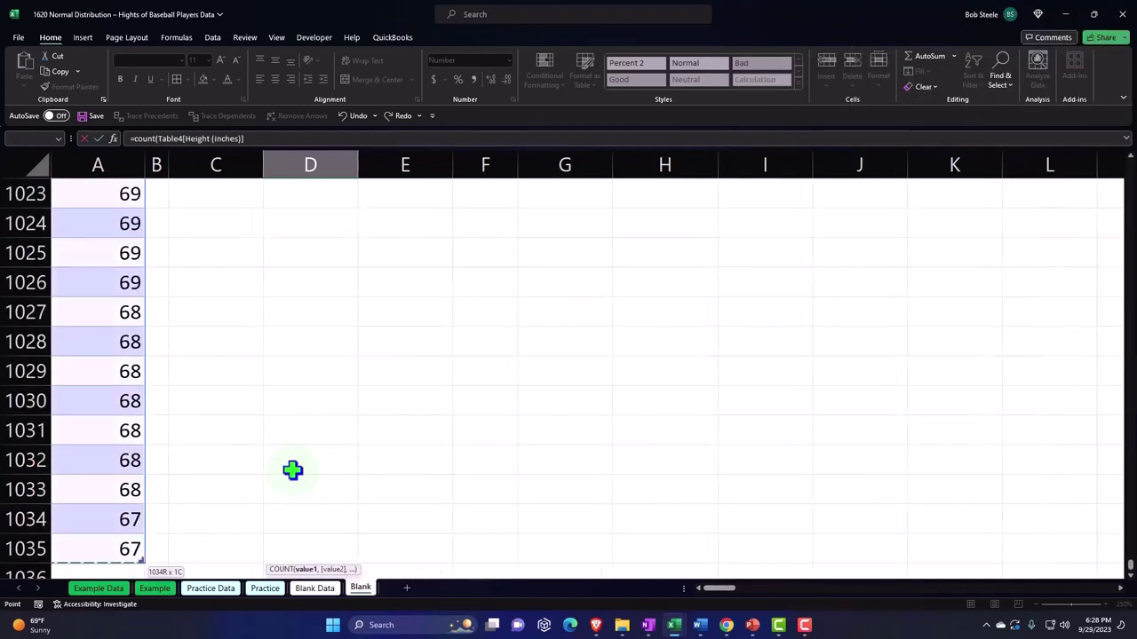
key(Return)
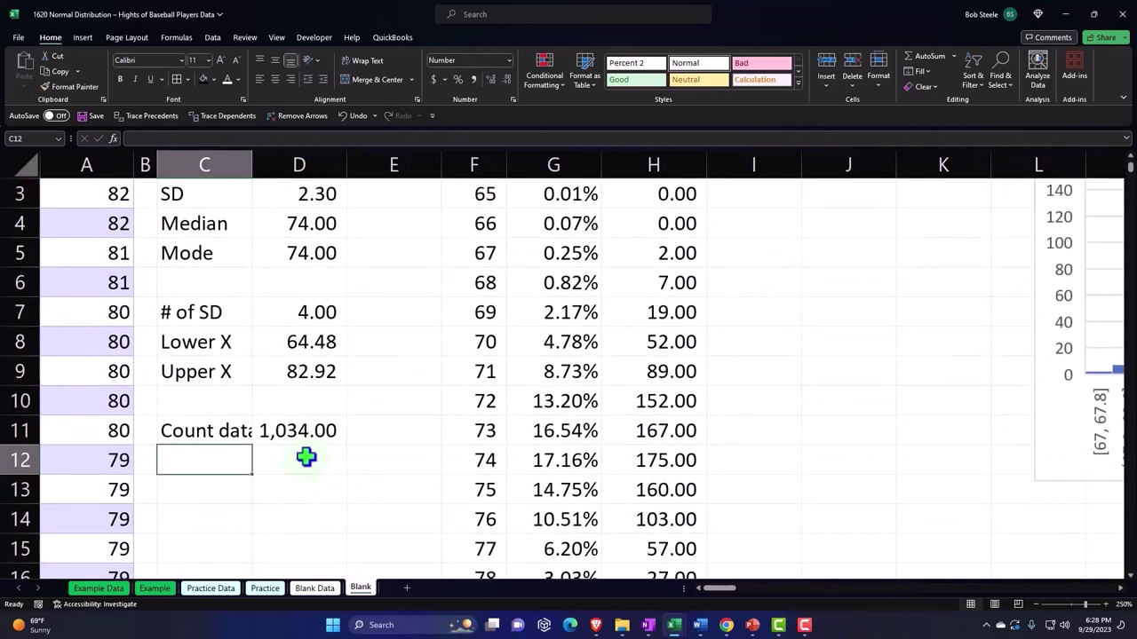
Compare the data count in D11 with the Actual Frequency total in H22.
click(311, 432)
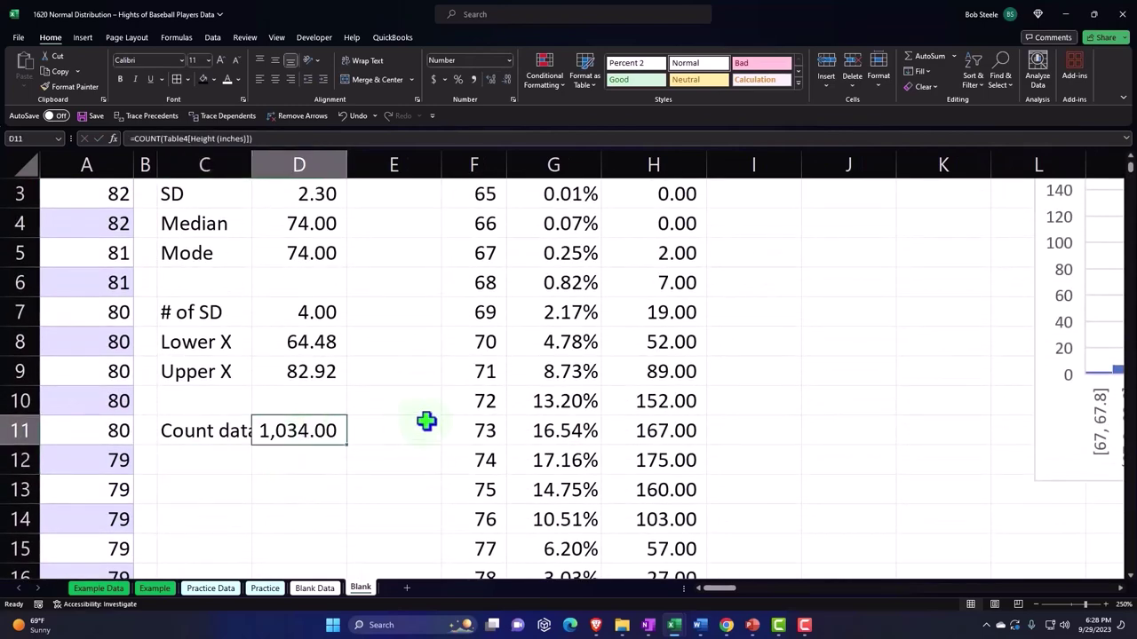
scroll(426, 422, down, 3)
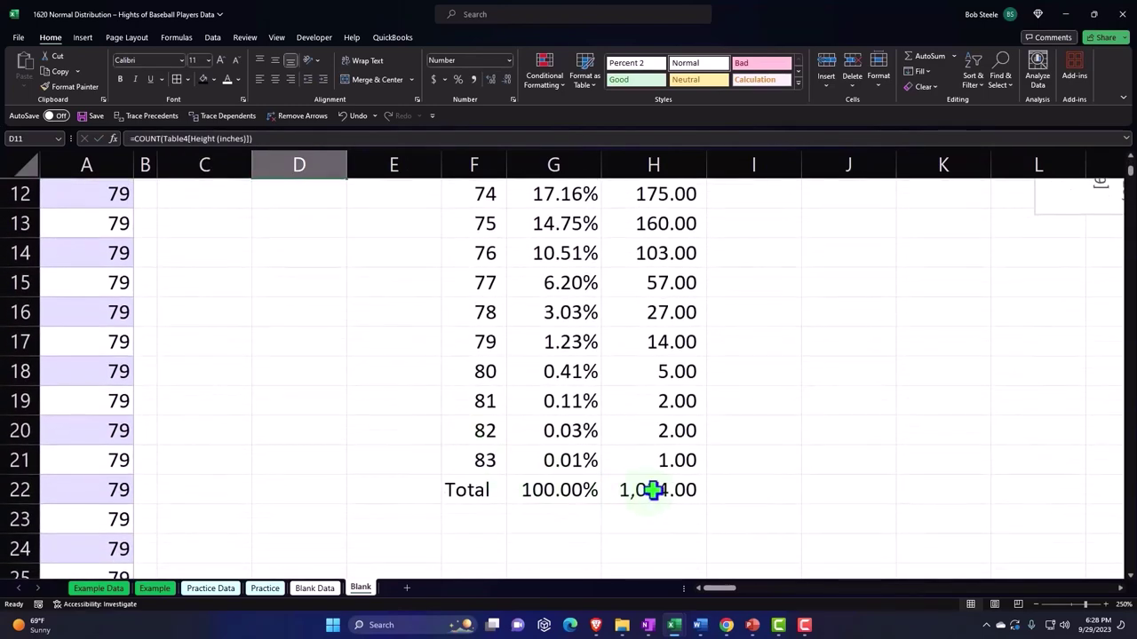
click(656, 489)
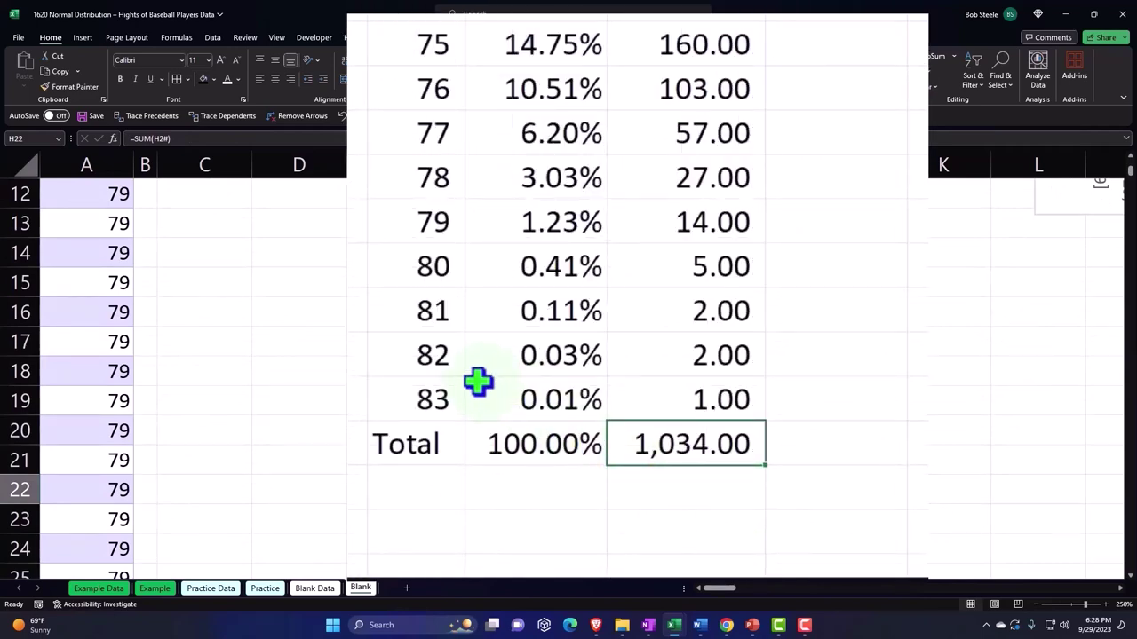
scroll(477, 381, up, 4)
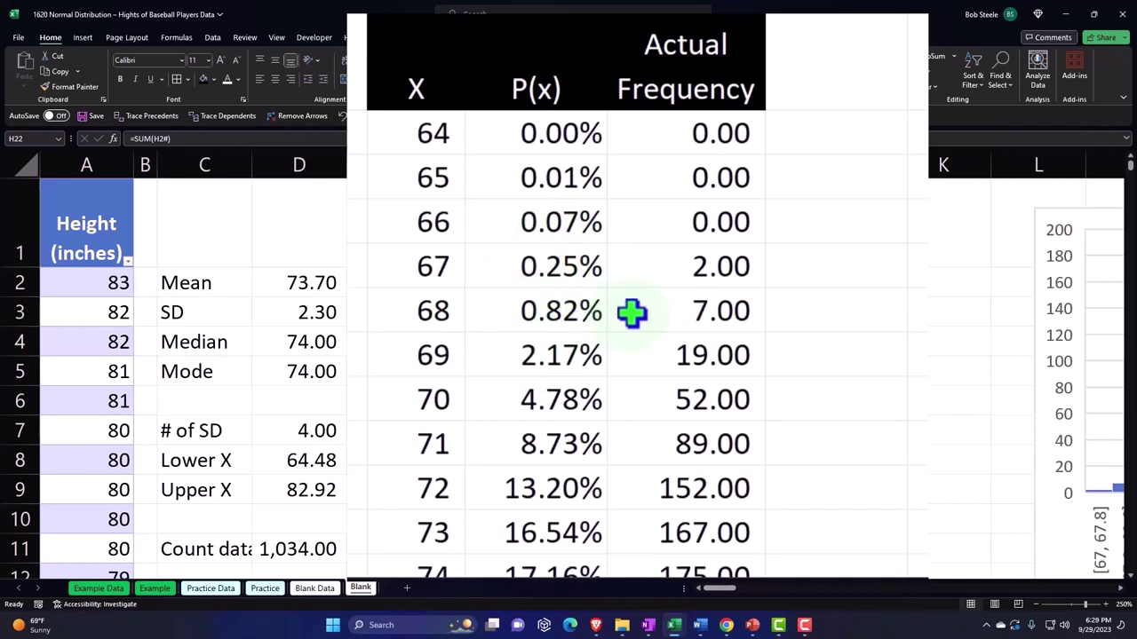
Try out the expected frequency for height 72 in I10 as =G10*H22, and clear the cell again.
click(601, 316)
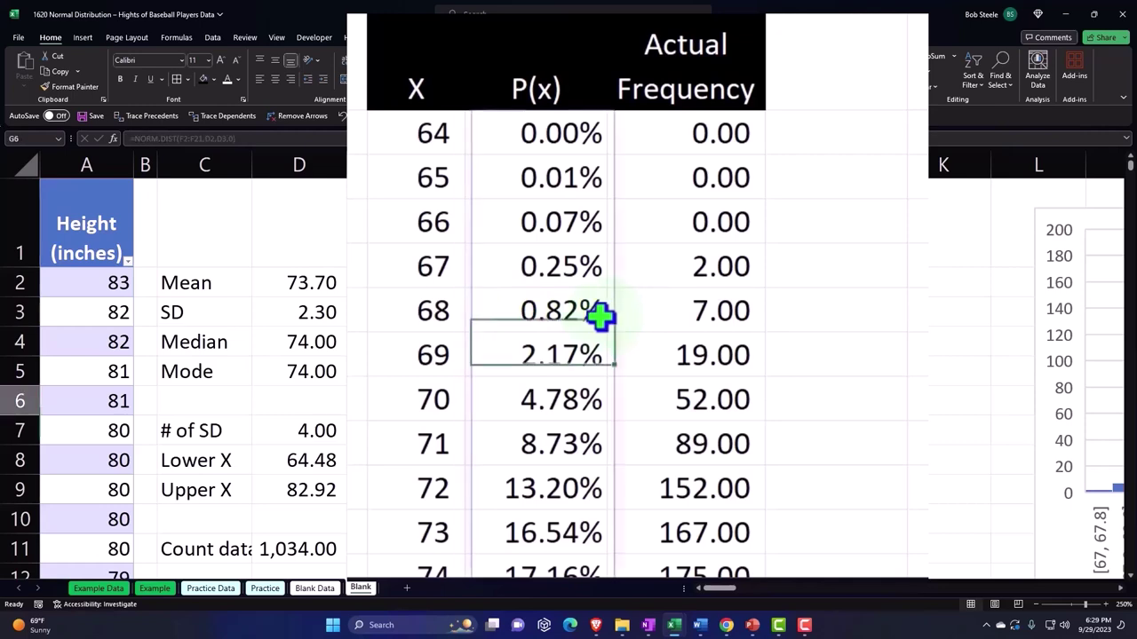
scroll(601, 316, down, 2)
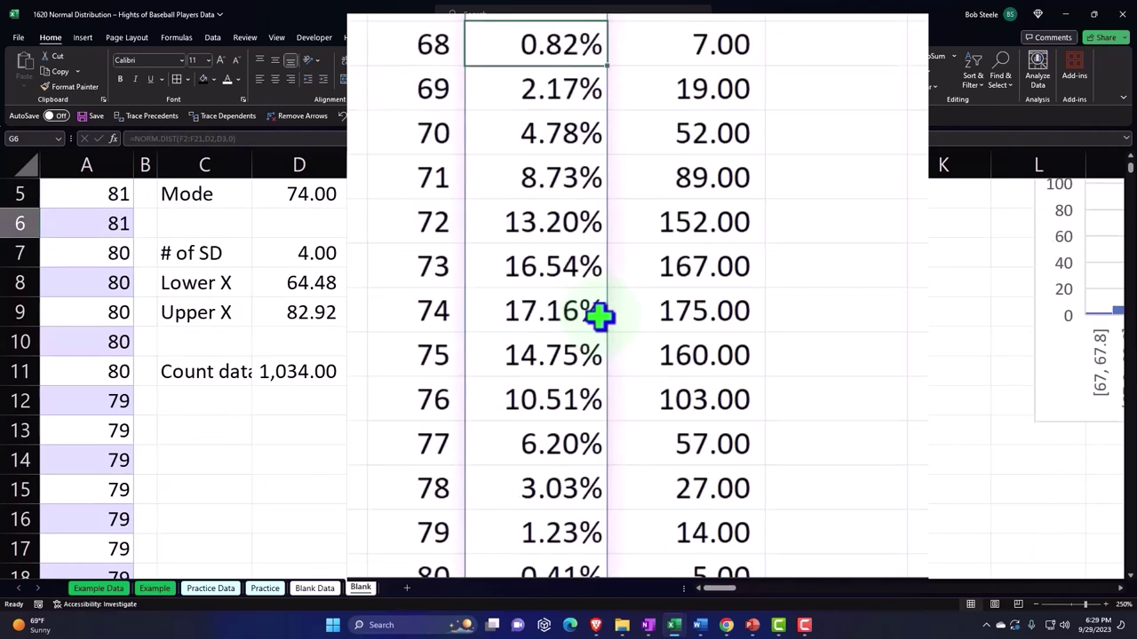
click(809, 230)
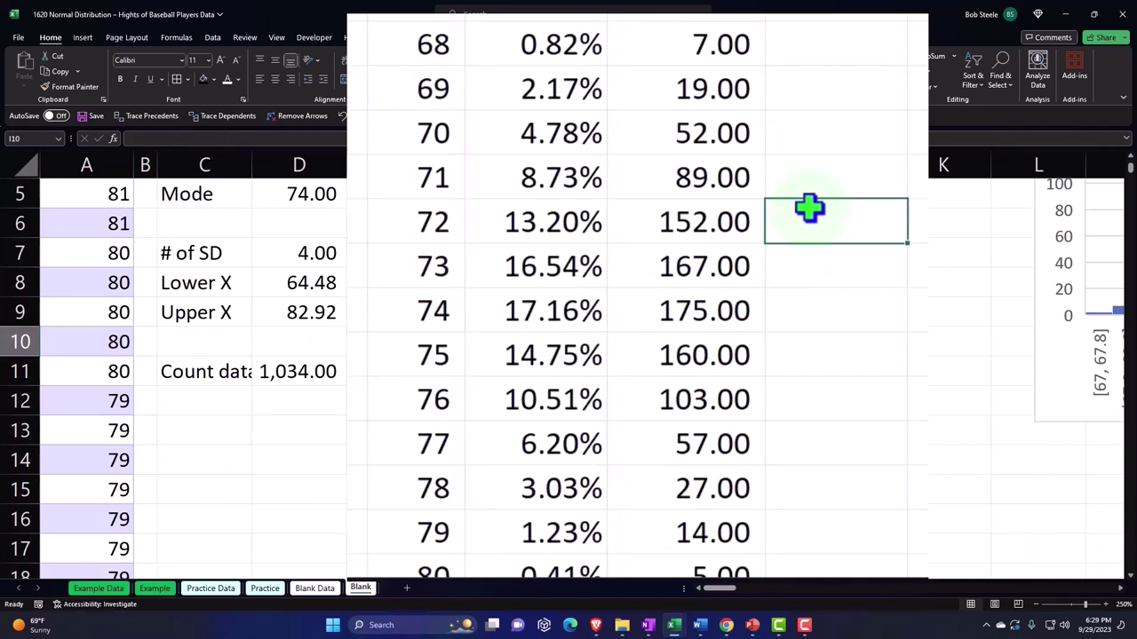
text(=)
key(Left)
key(Left)
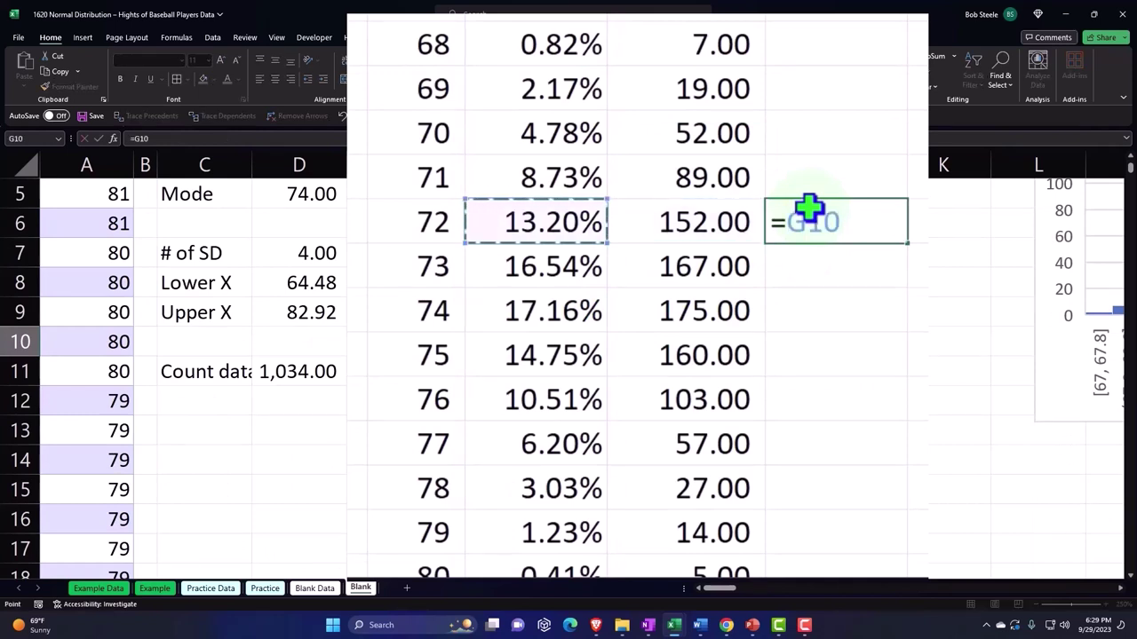
text(+)
key(BackSpace)
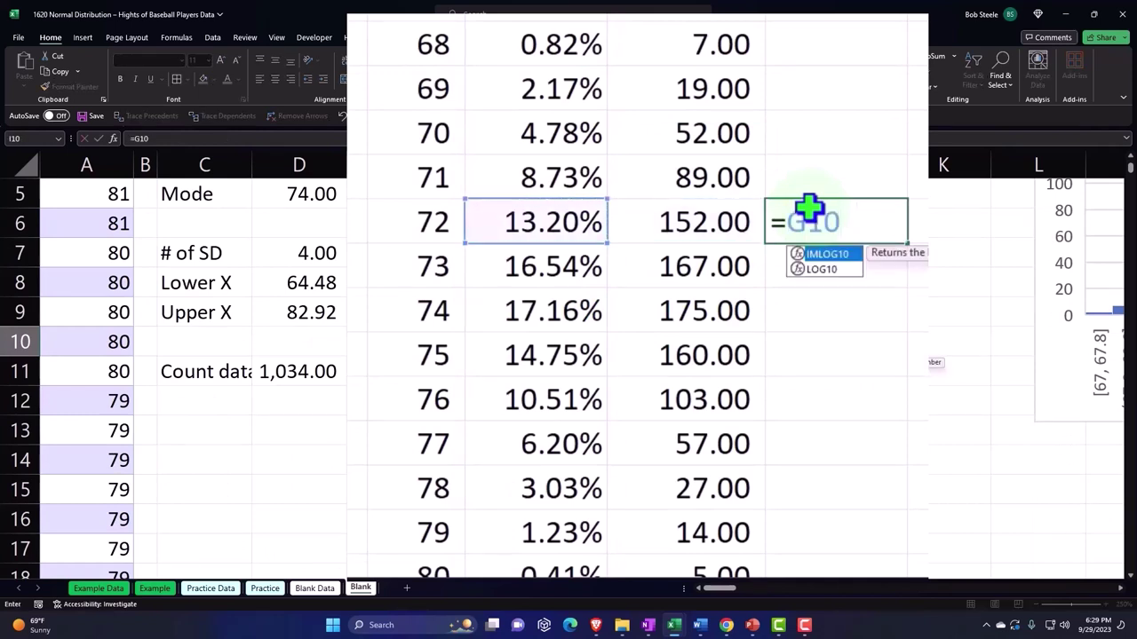
text(*)
scroll(809, 216, down, 4)
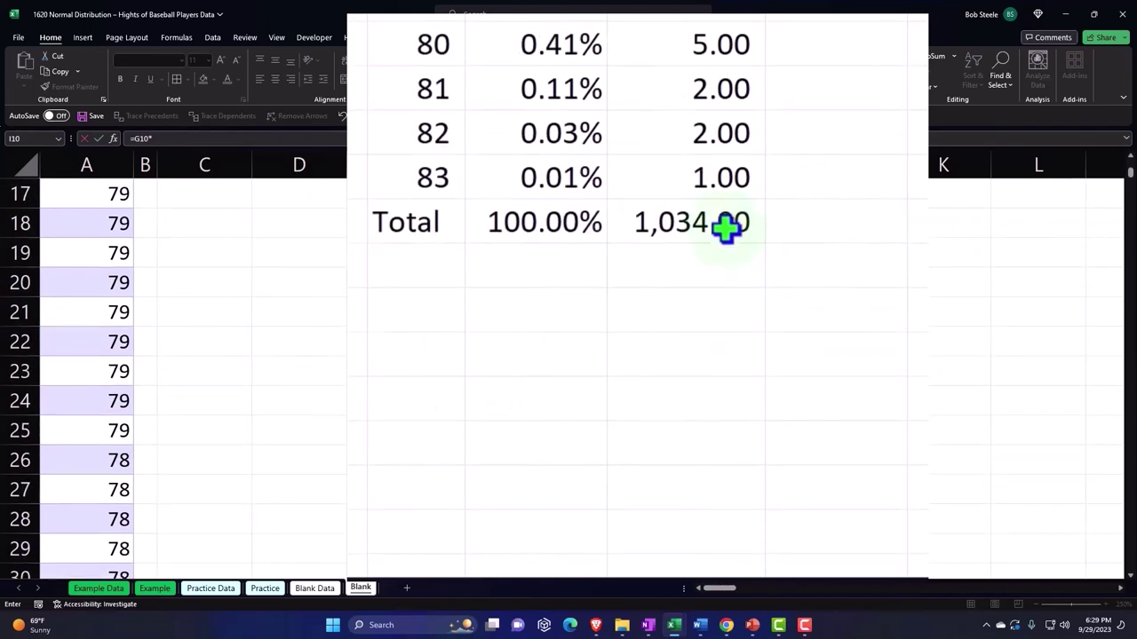
click(679, 344)
key(Return)
scroll(684, 346, up, 2)
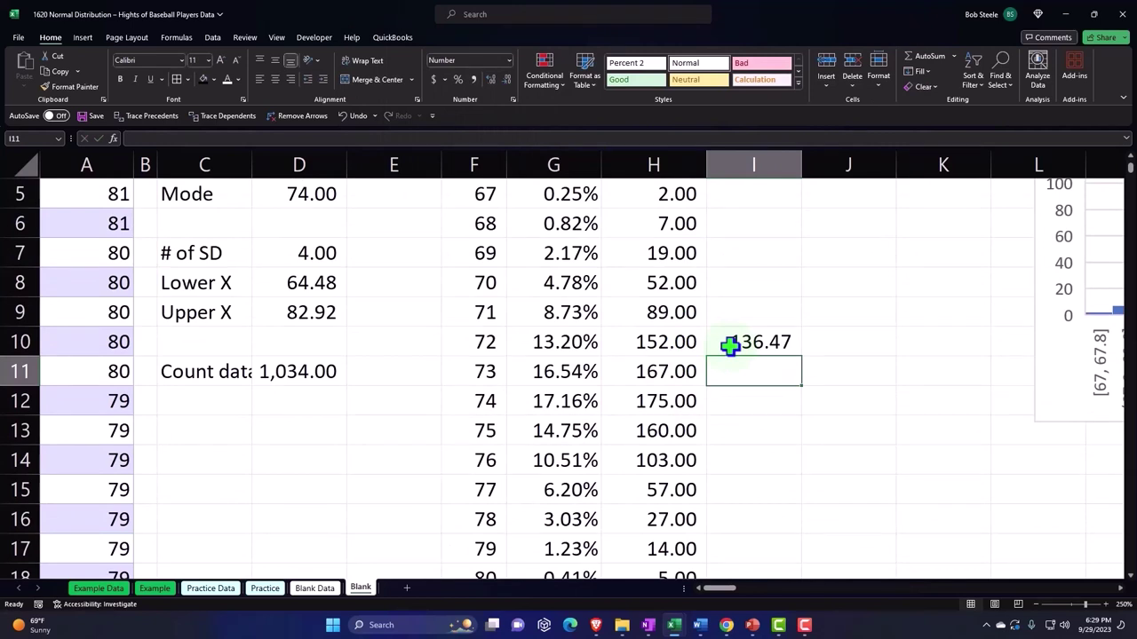
click(739, 343)
key(Delete)
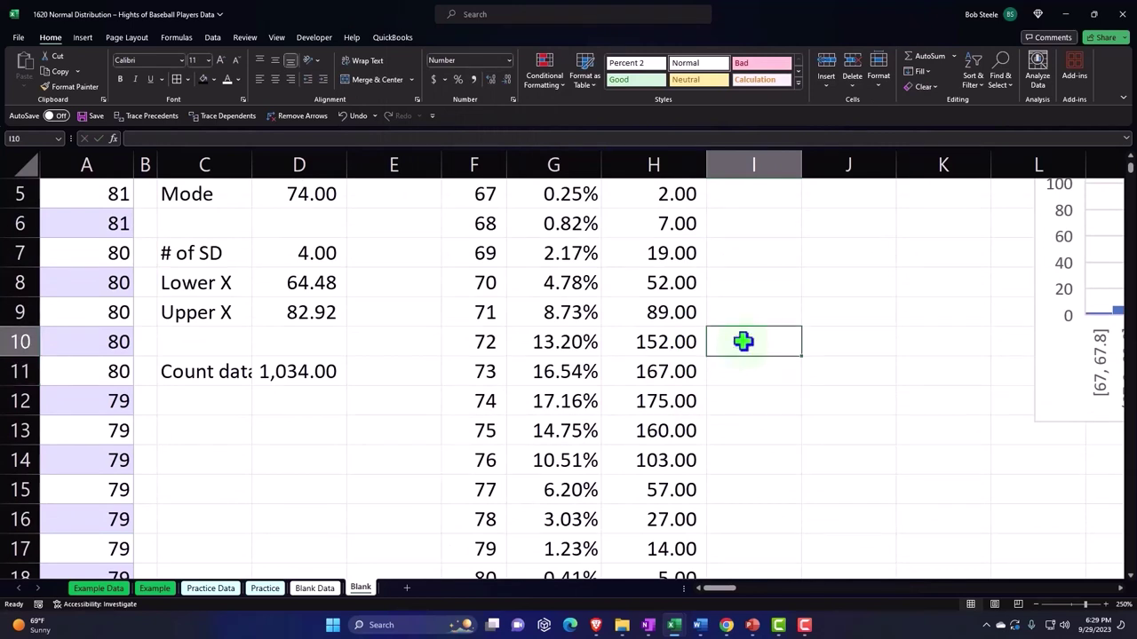
Enter the header "% of Total" in I1, beside Actual Frequency.
scroll(742, 342, up, 2)
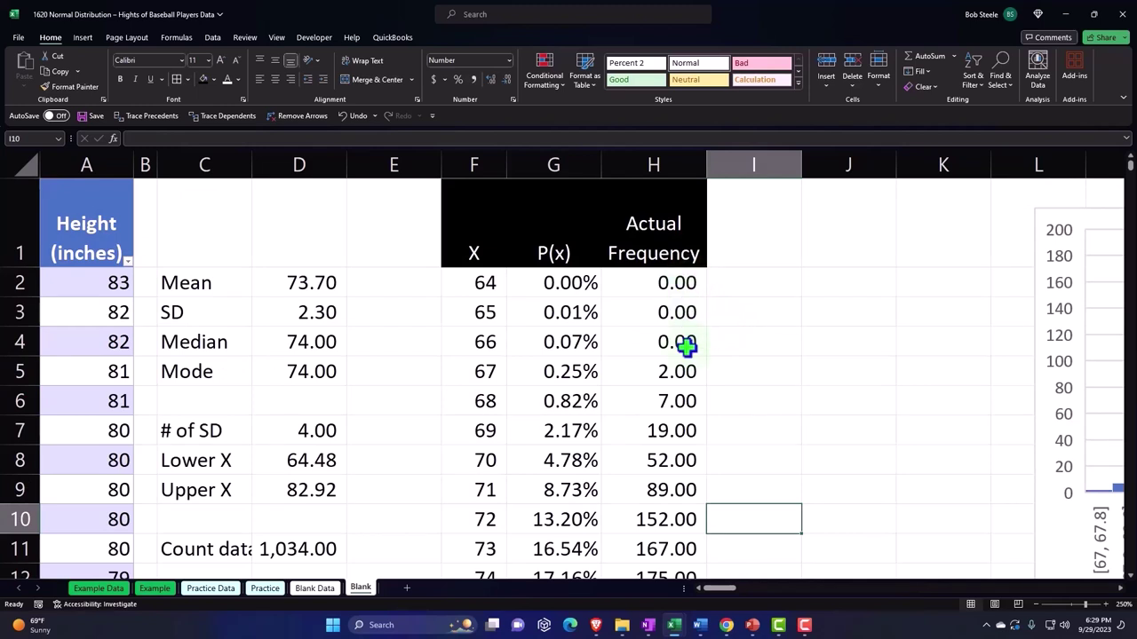
click(753, 231)
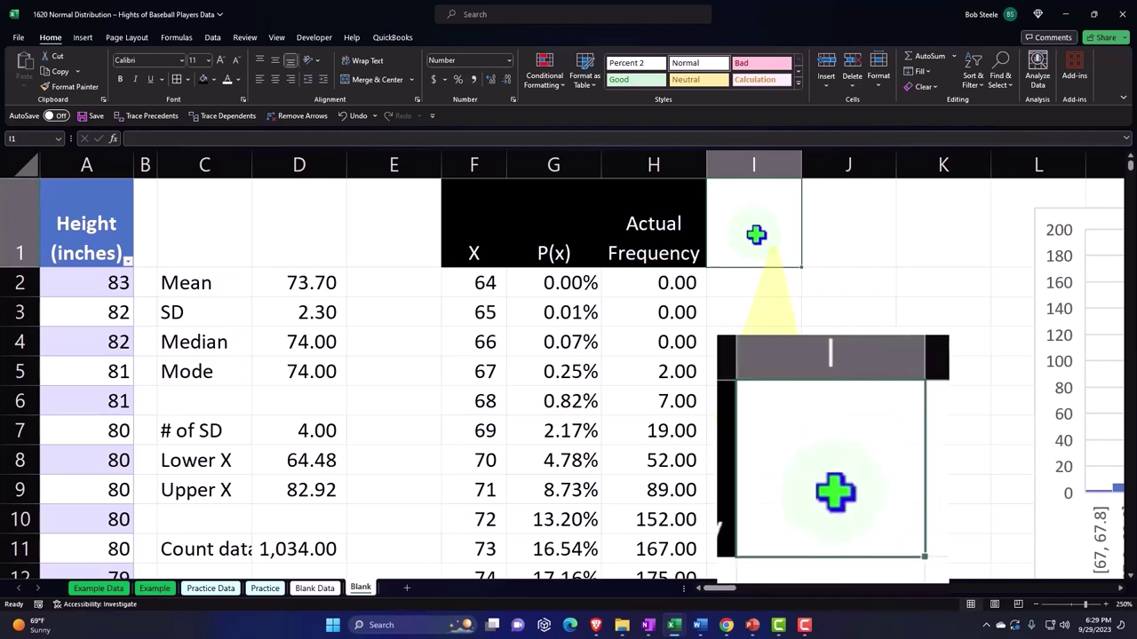
text(& A)
key(BackSpace)
key(BackSpace)
key(BackSpace)
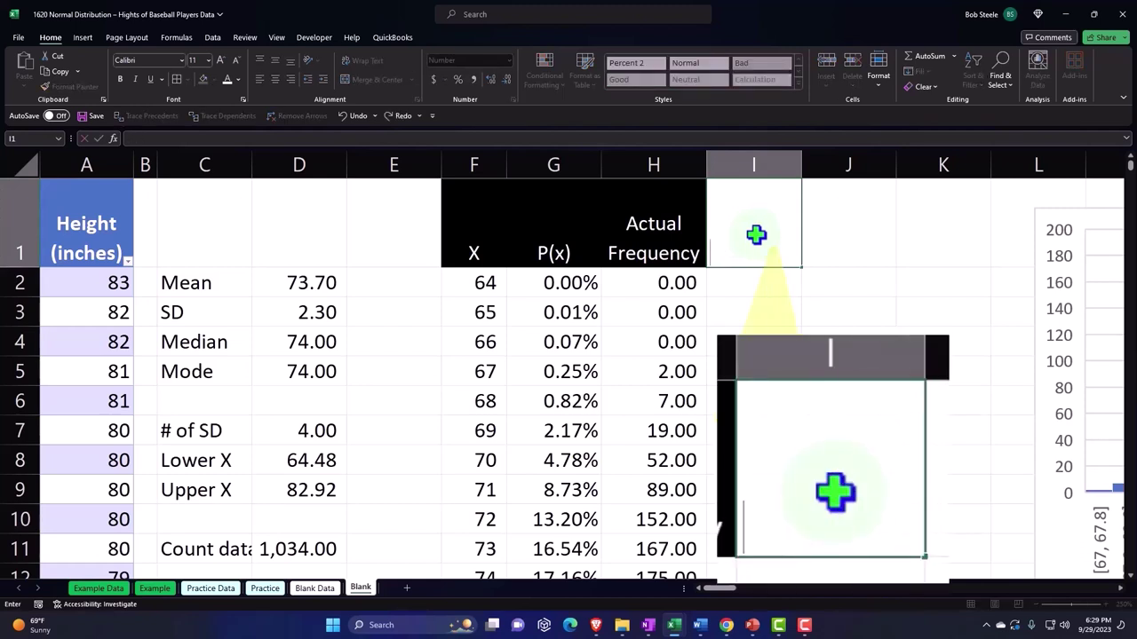
text(% of Total)
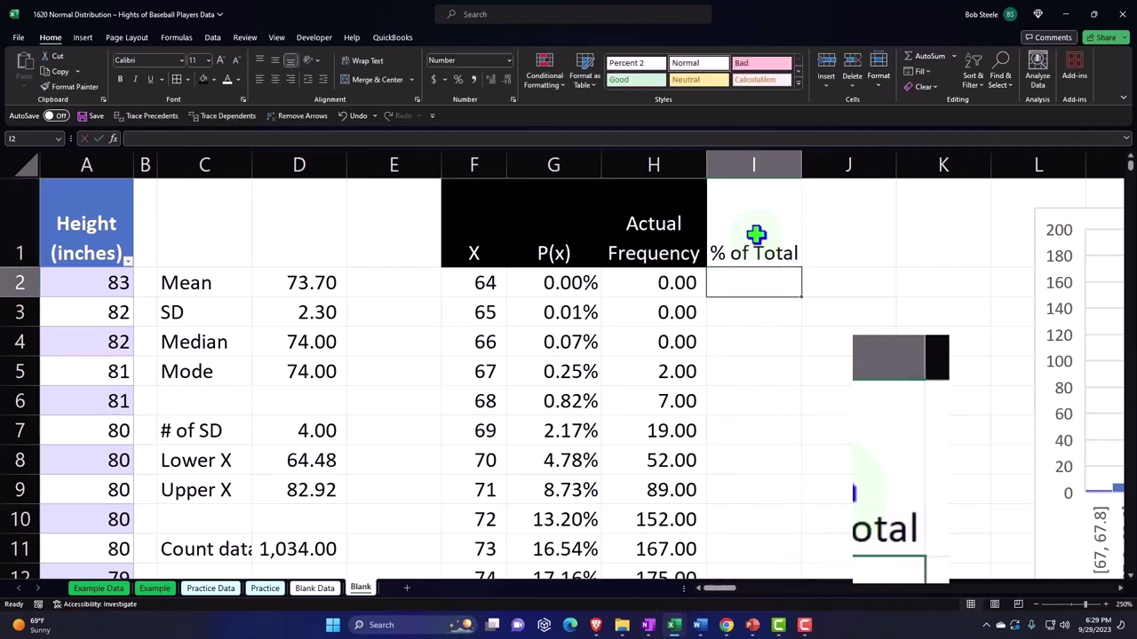
Format I1 with black fill and white, centered, wrapped text, and narrow column I so the header breaks onto two lines.
click(98, 138)
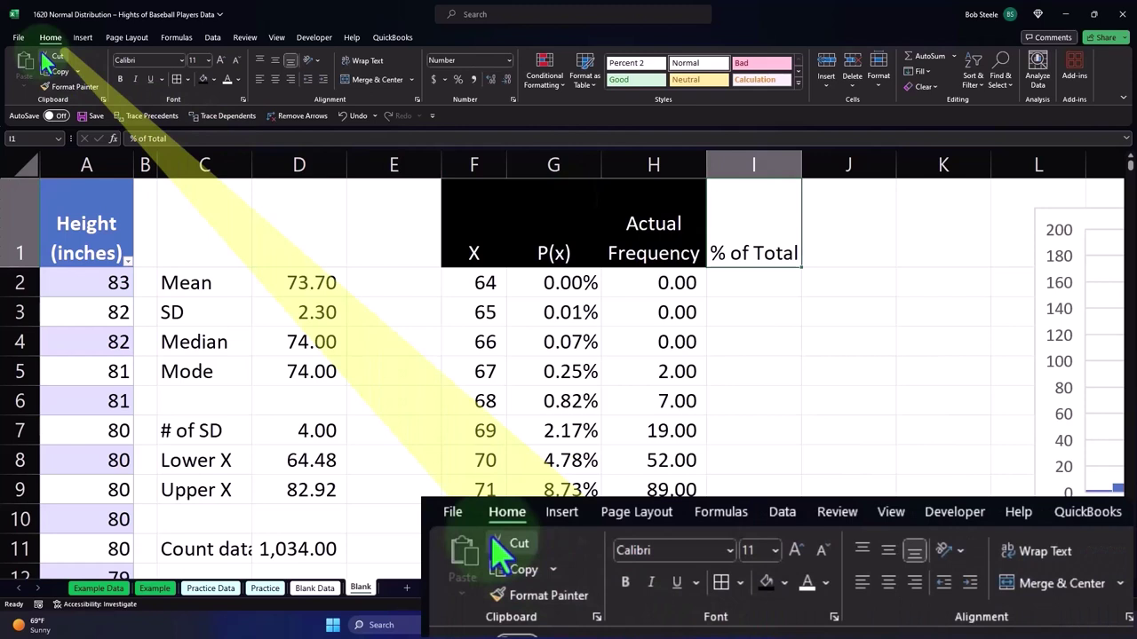
click(203, 79)
click(227, 80)
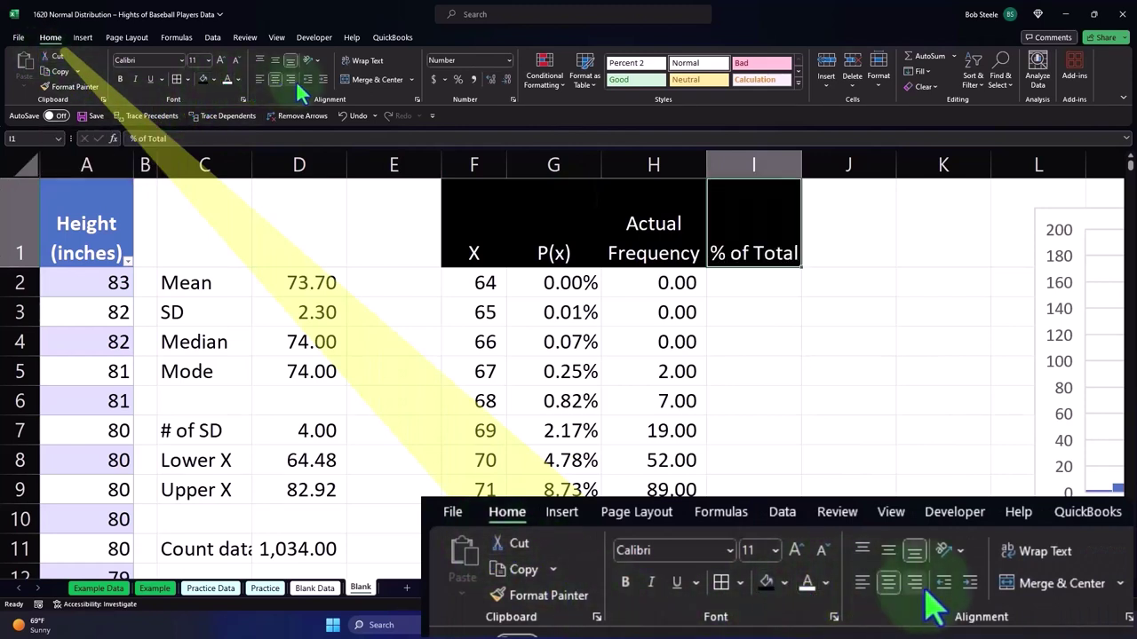
click(364, 60)
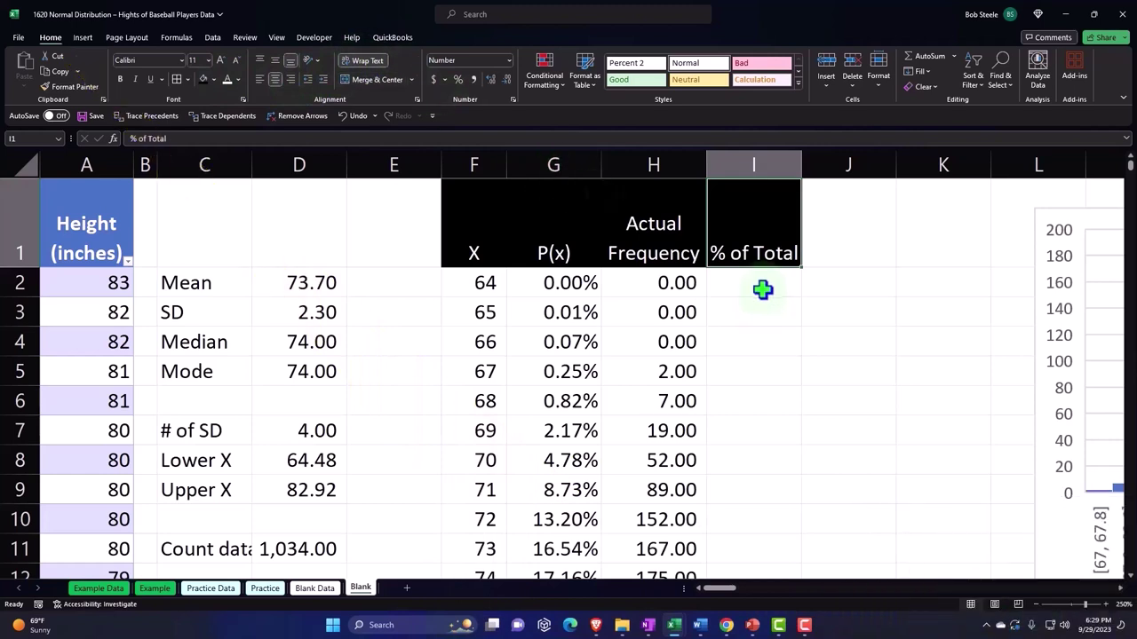
drag(800, 165, 783, 178)
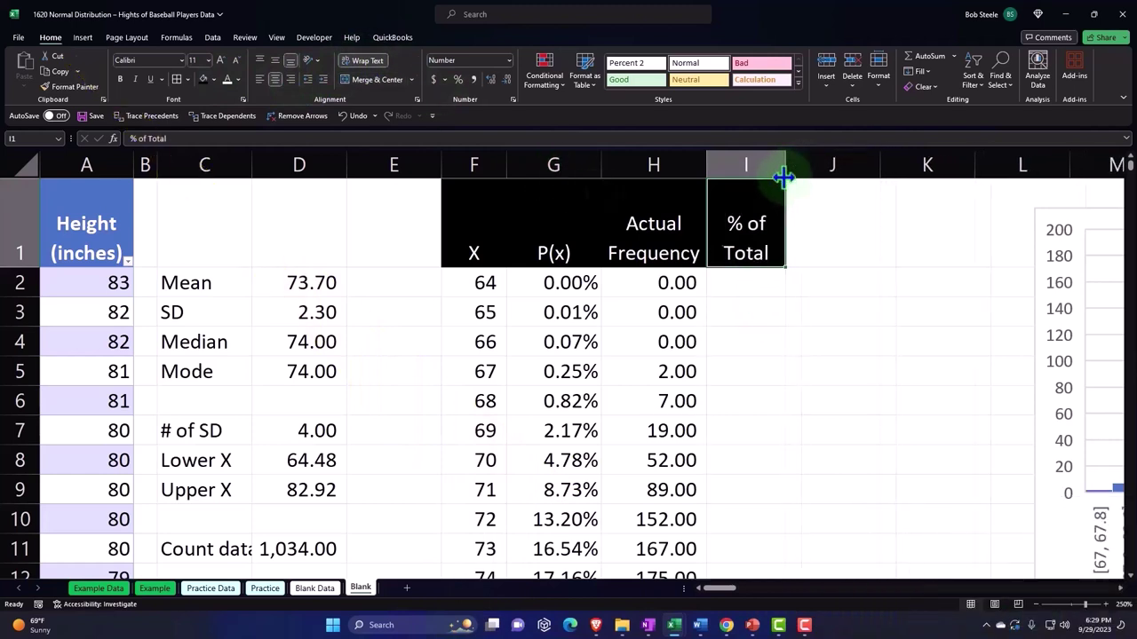
Calculate the % of Total for height 64 in I2 as =H2/$H$22, with an absolute reference to the frequency total.
click(761, 287)
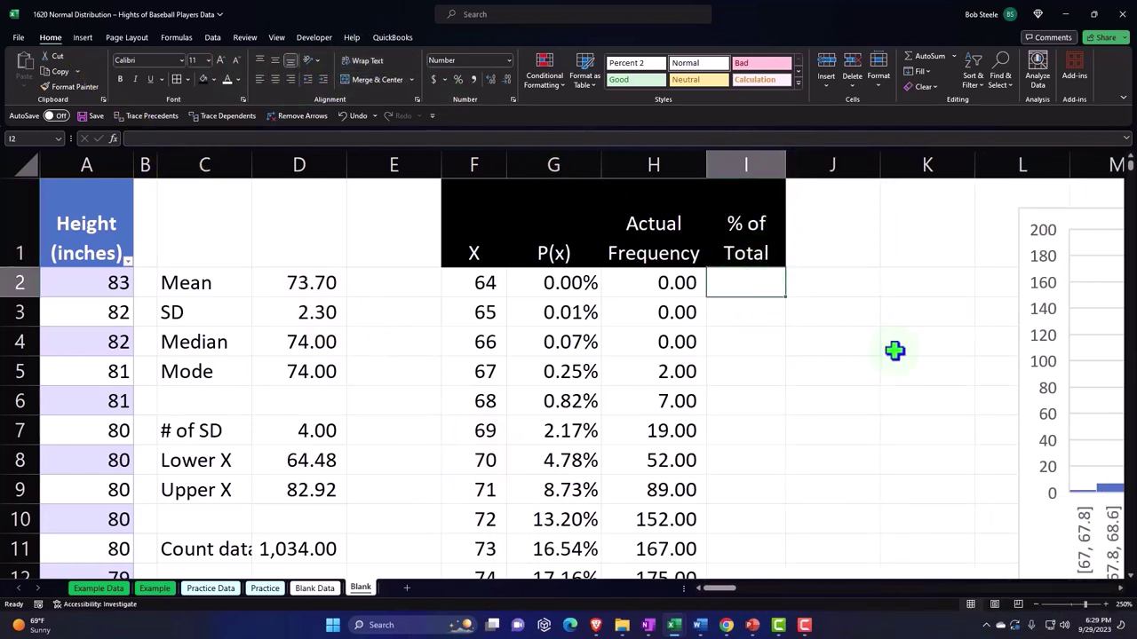
text(=)
key(Left)
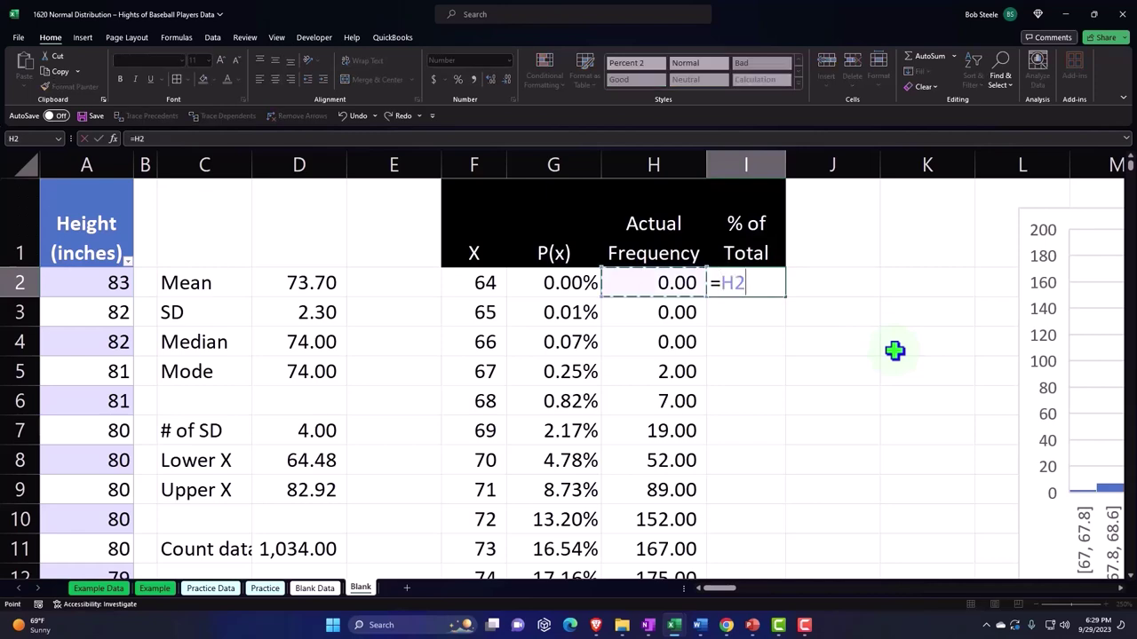
text(/)
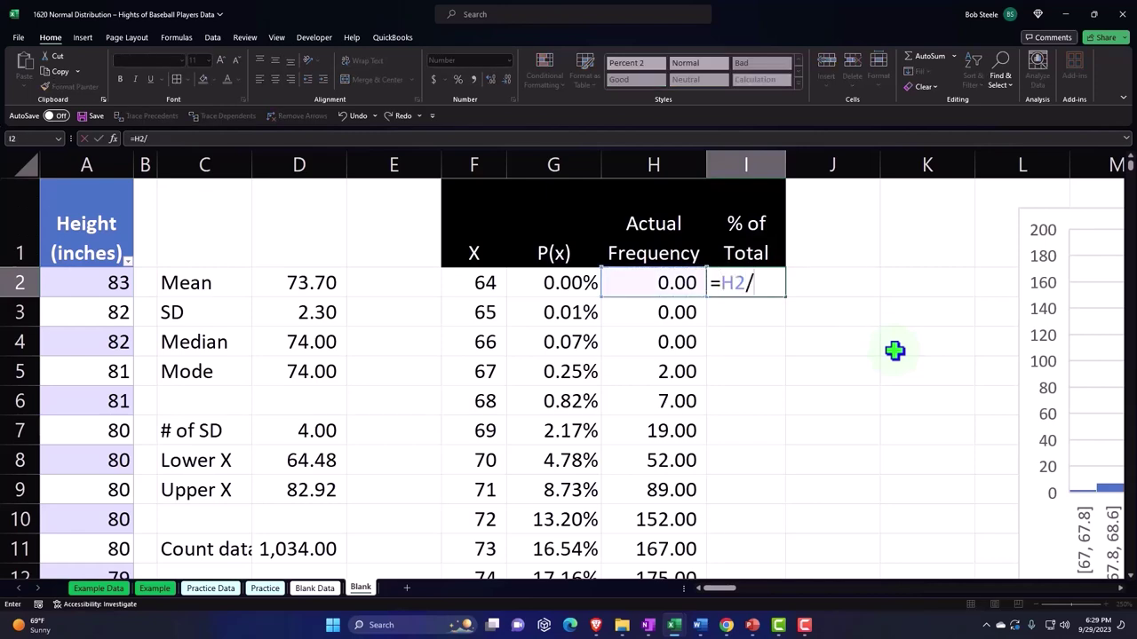
scroll(824, 432, down, 3)
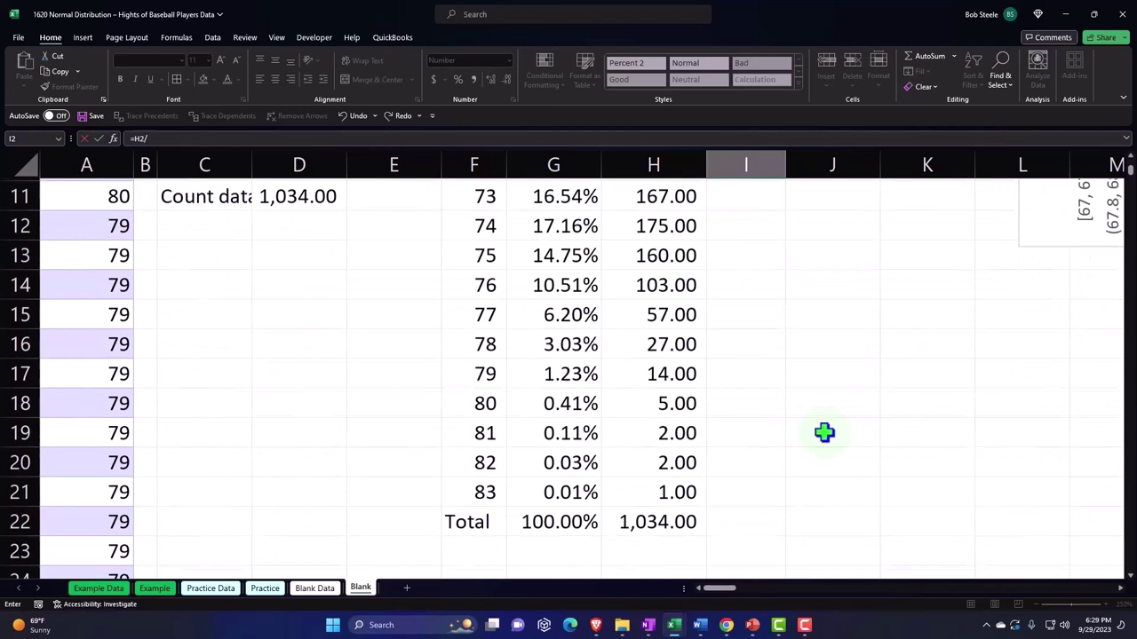
click(666, 522)
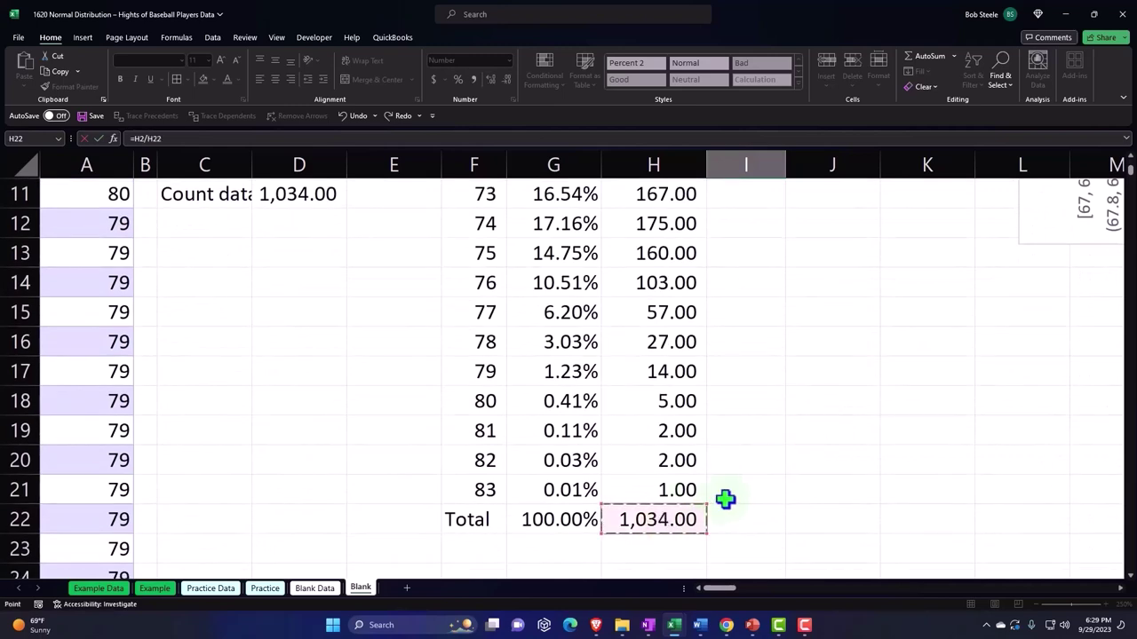
scroll(726, 499, up, 4)
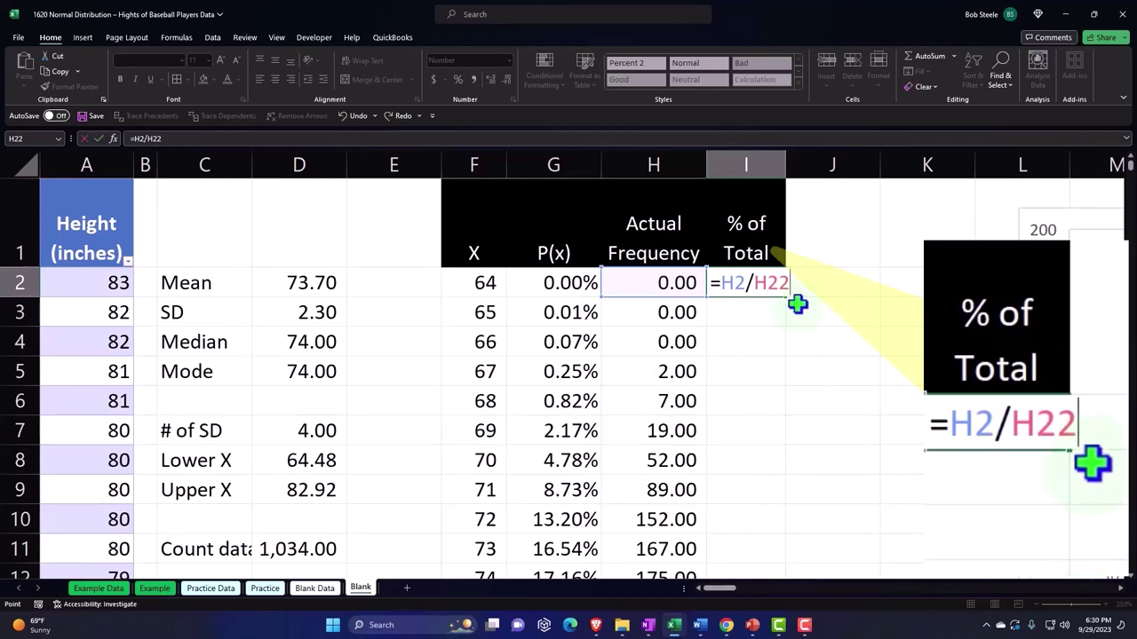
key(F4)
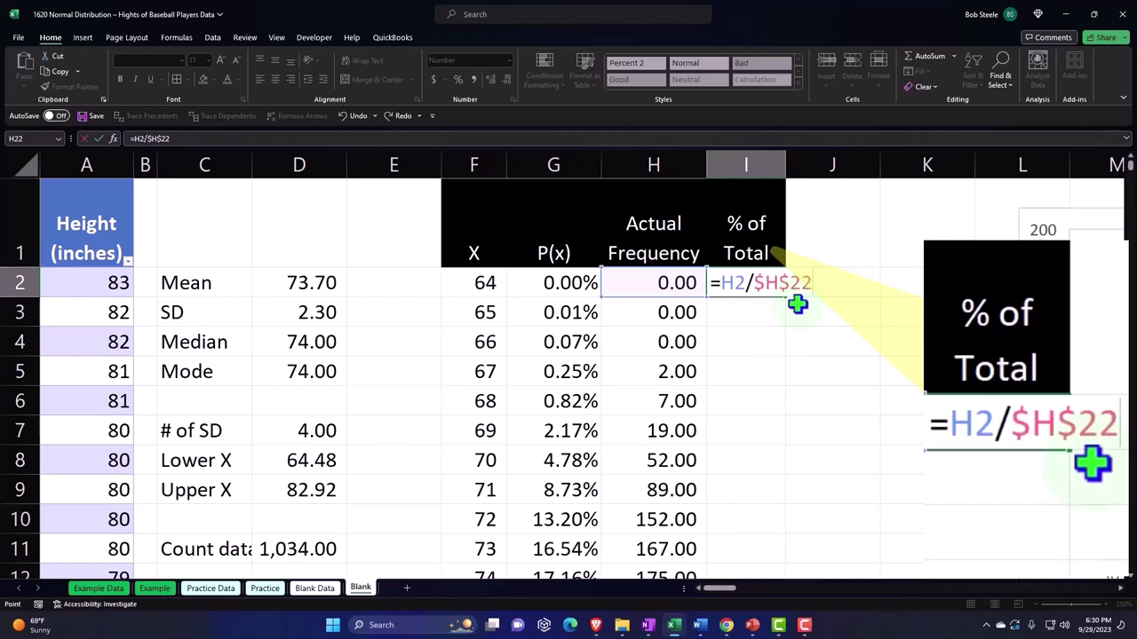
key(Return)
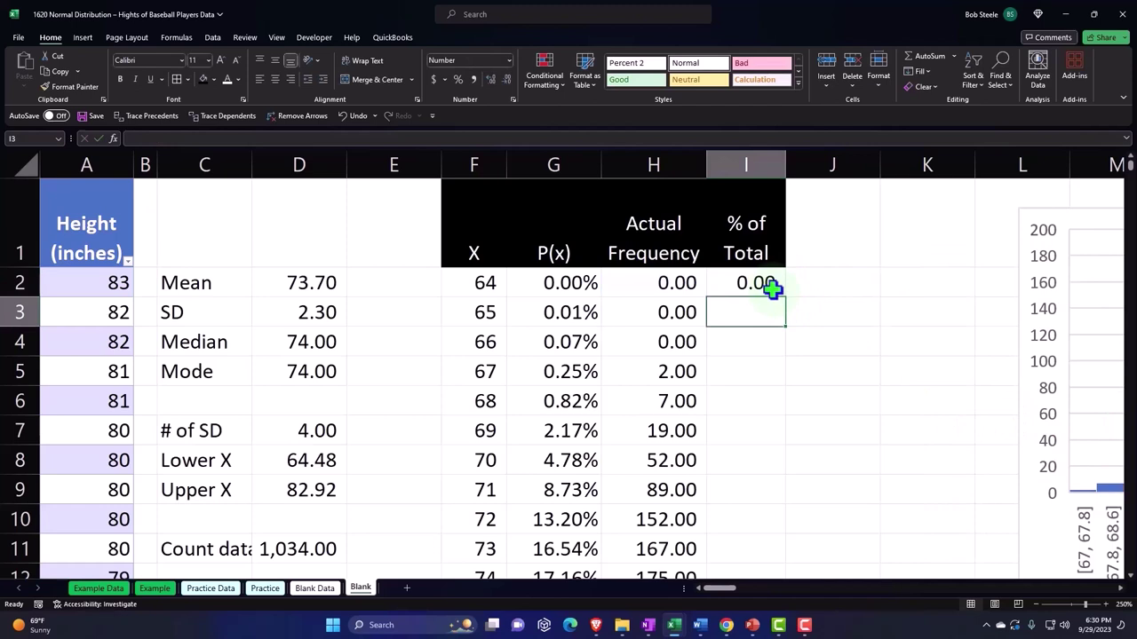
Format I2 as a percentage with two decimals and fill its formula down the % of Total column.
click(776, 291)
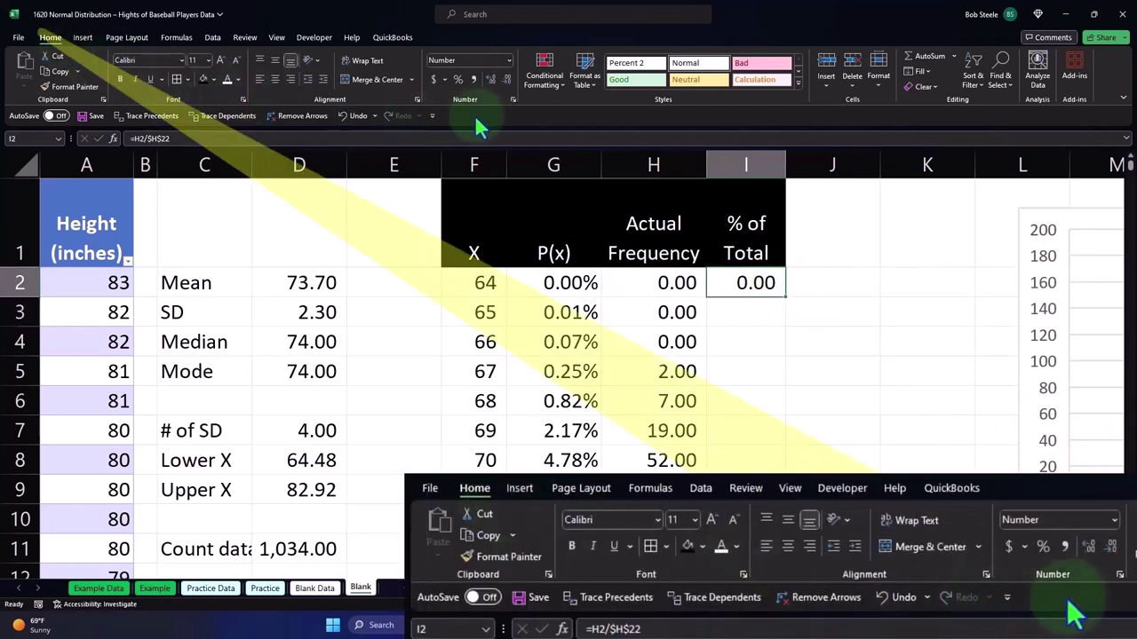
click(458, 79)
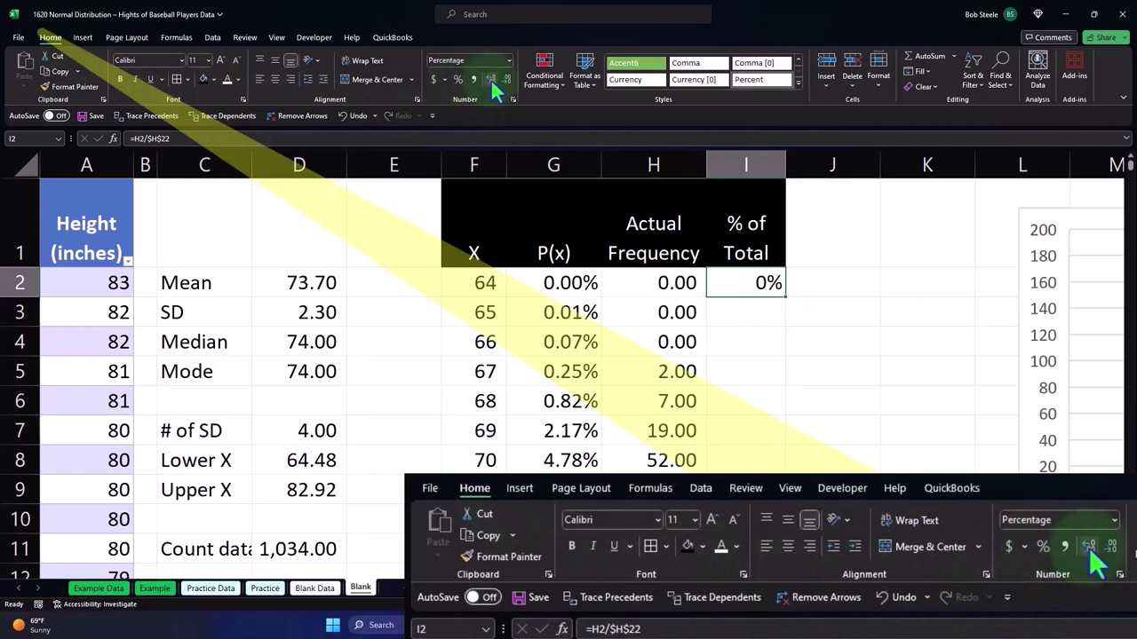
double_click(786, 301)
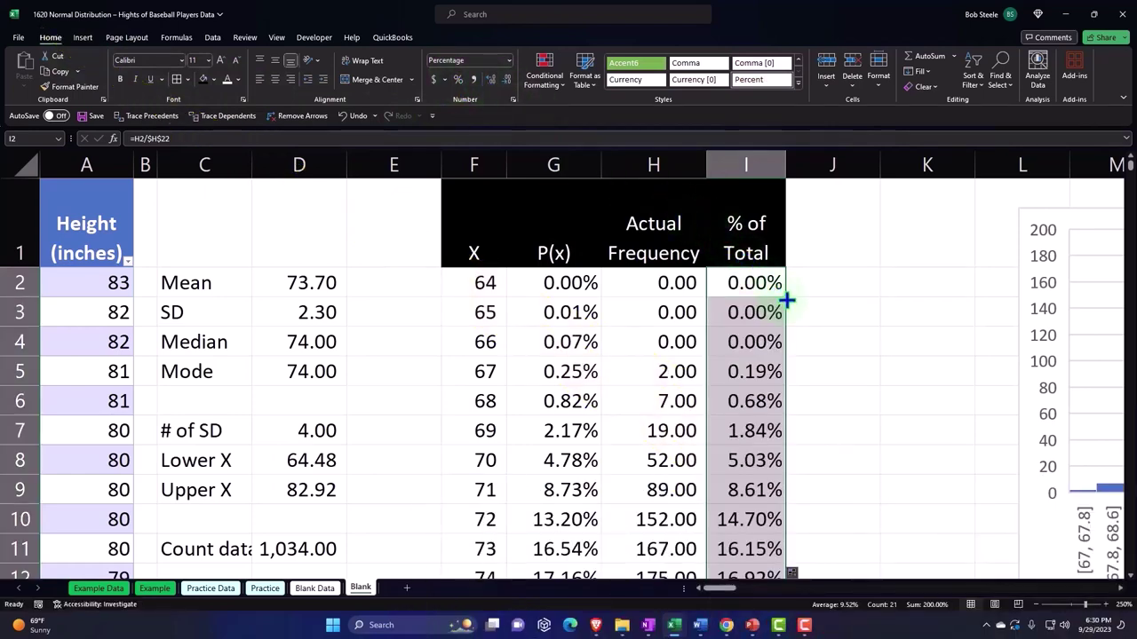
Replace the copied formula in I22, on the Total row, with the sum of I2:I21.
scroll(787, 299, down, 3)
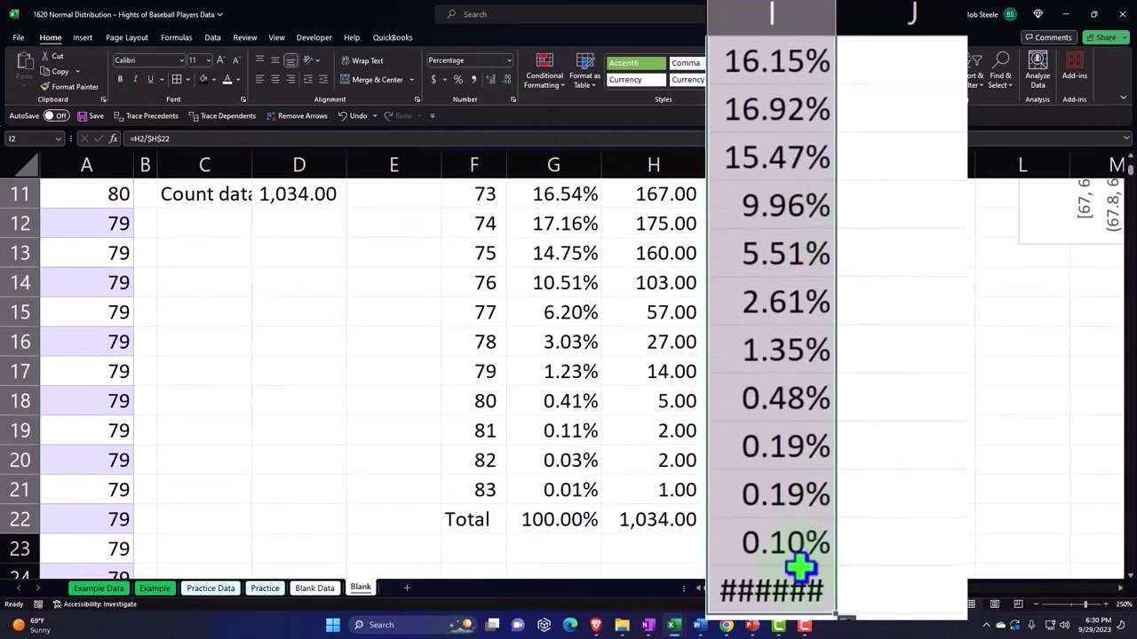
click(796, 588)
key(Delete)
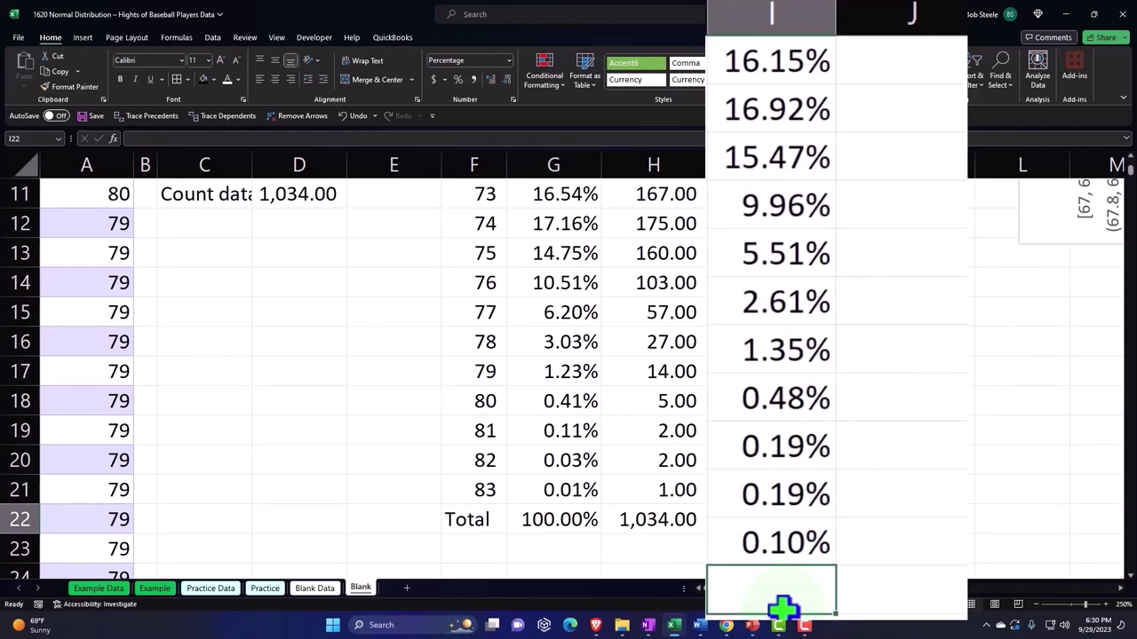
key(alt+equal)
key(Return)
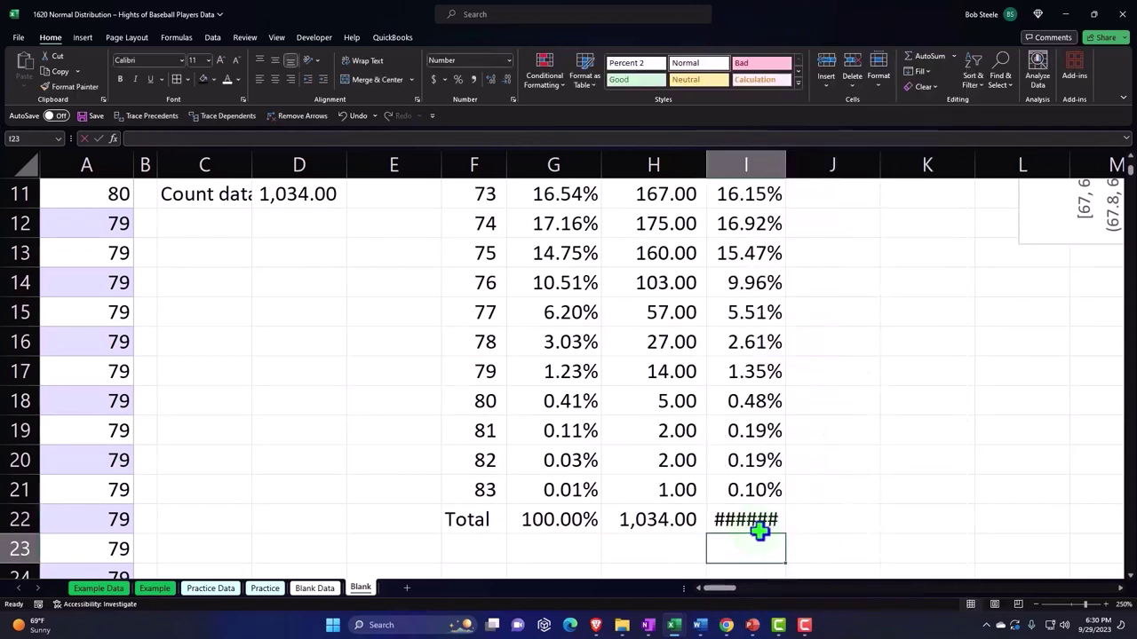
Format the total in I22 as a percentage with one decimal and narrow column I slightly.
click(760, 522)
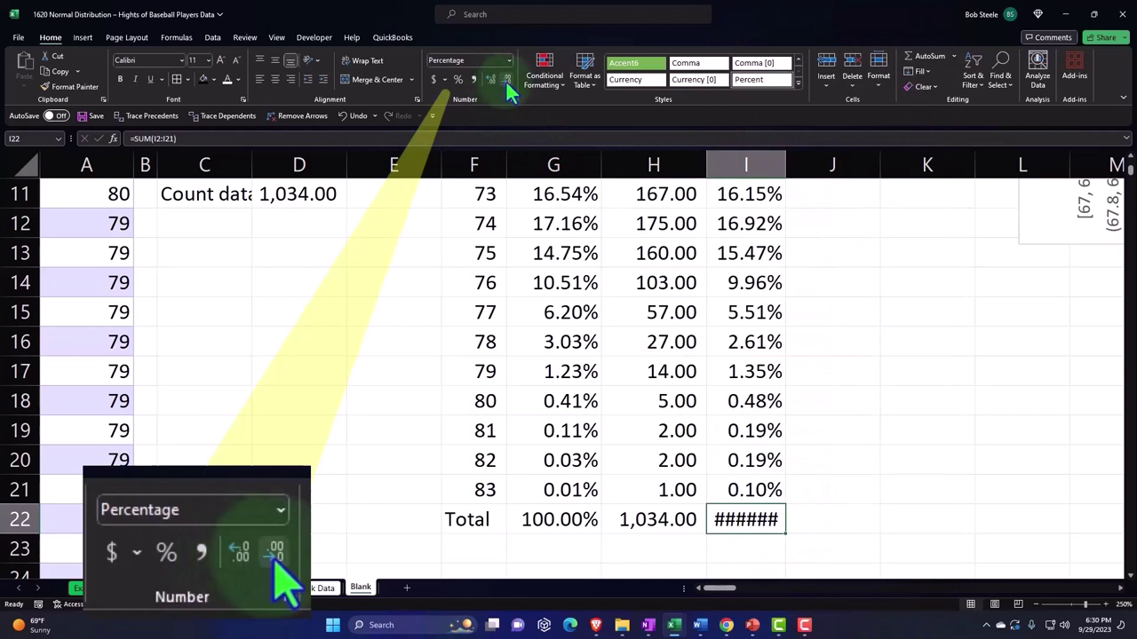
click(505, 80)
drag(788, 165, 780, 167)
click(826, 302)
Enter the header "Difference" in J1, beside % of Total.
scroll(827, 302, up, 4)
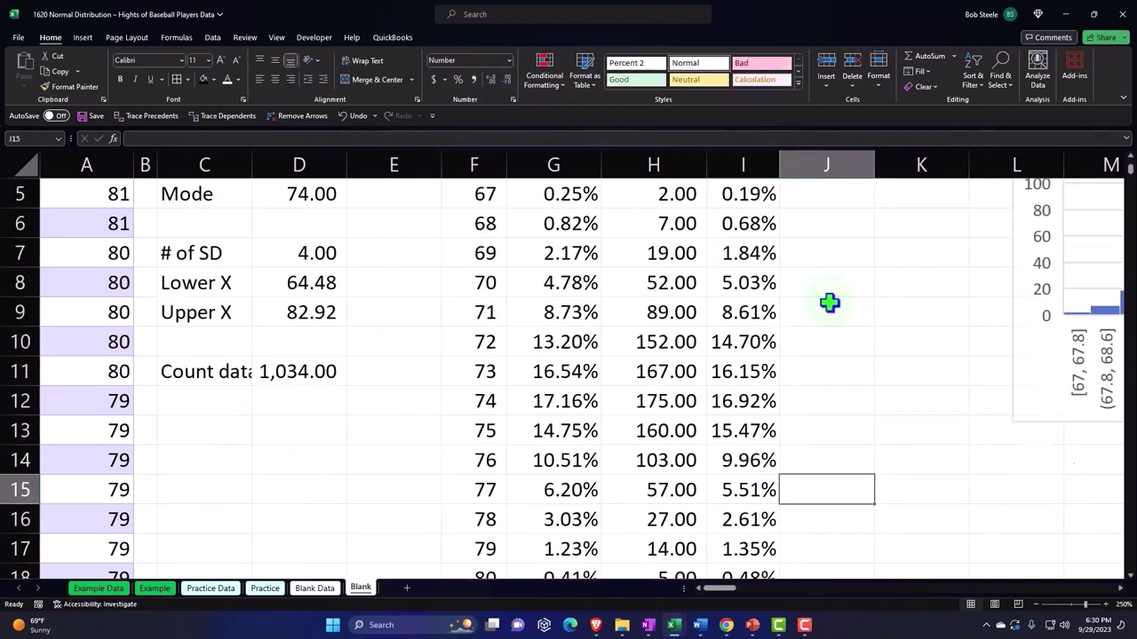
click(836, 230)
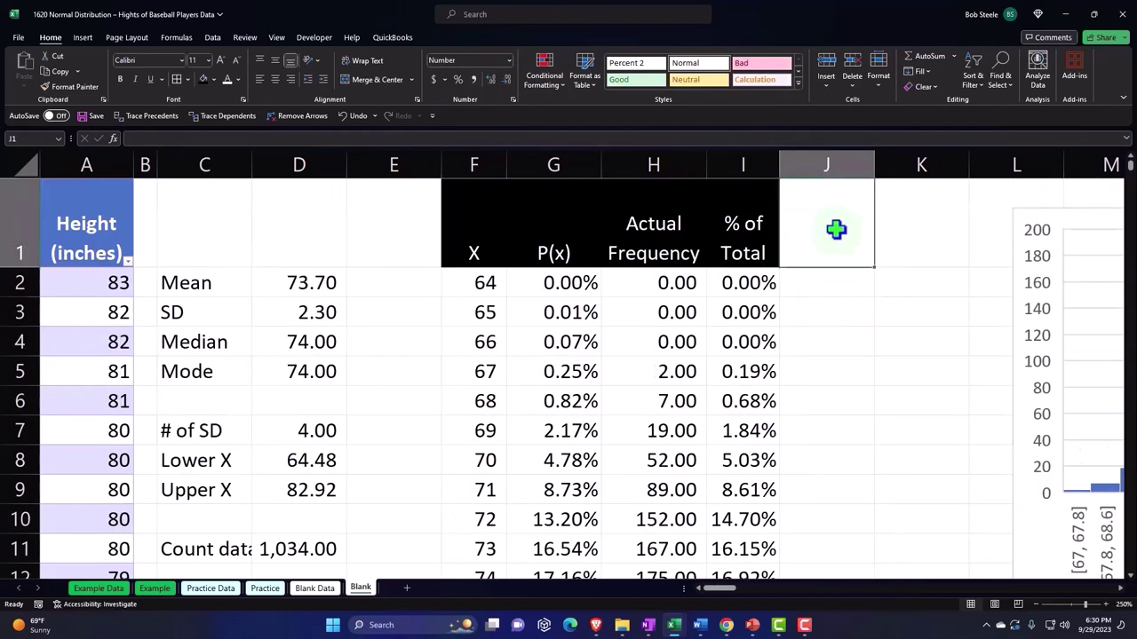
text(Differ)
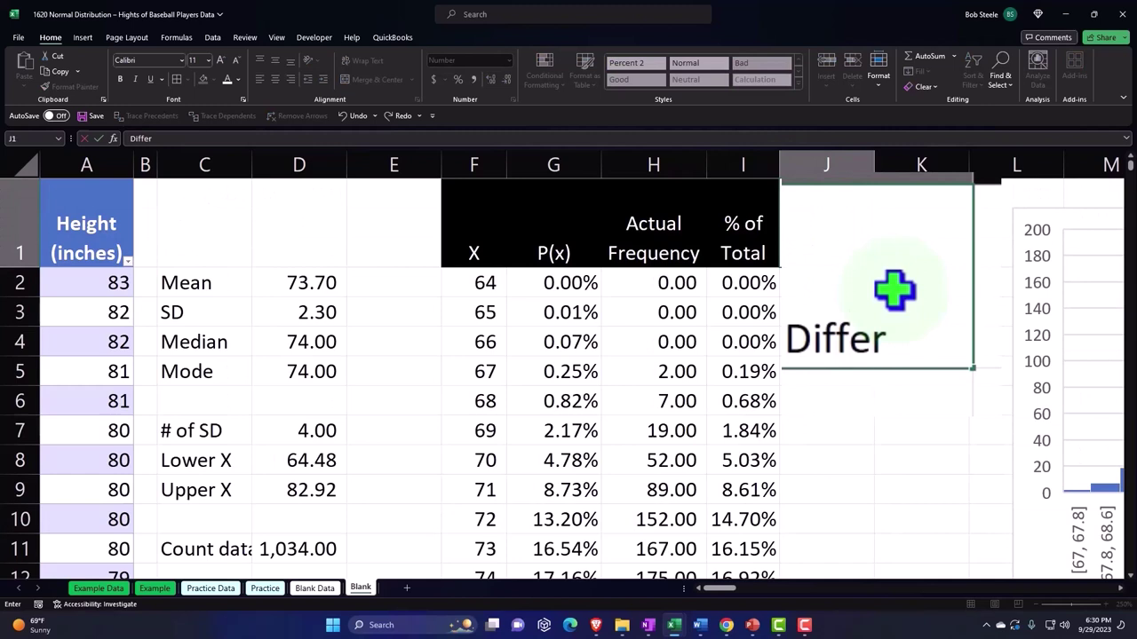
key(BackSpace)
key(BackSpace)
text(erence)
key(ctrl+Return)
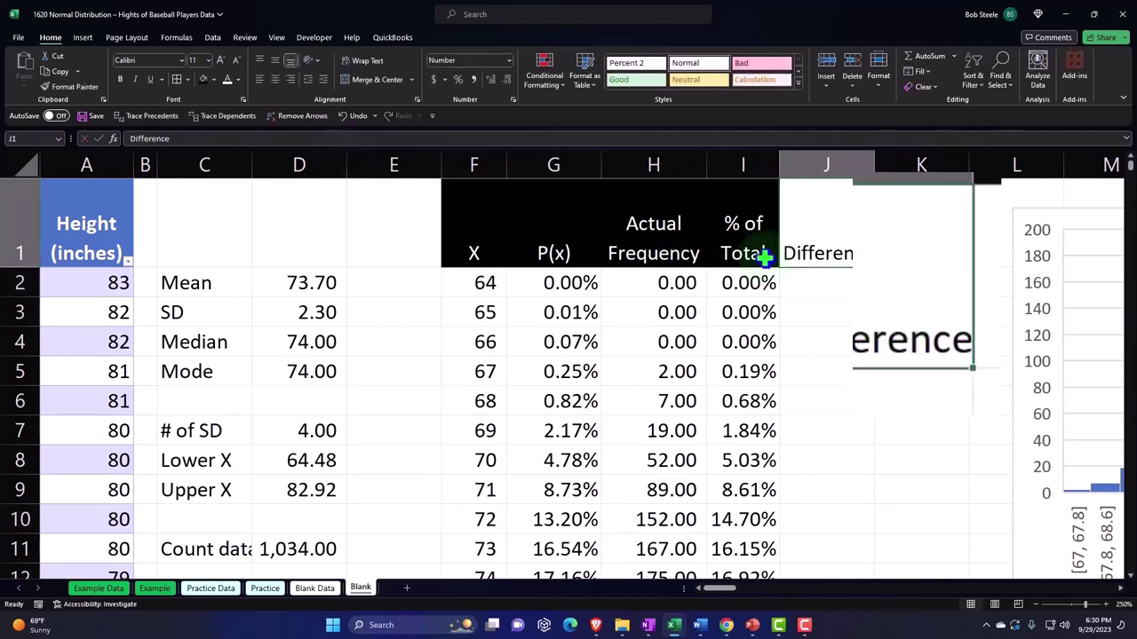
Format J1 with black fill and white, centered, wrapped text to match the other headers.
click(204, 79)
click(226, 80)
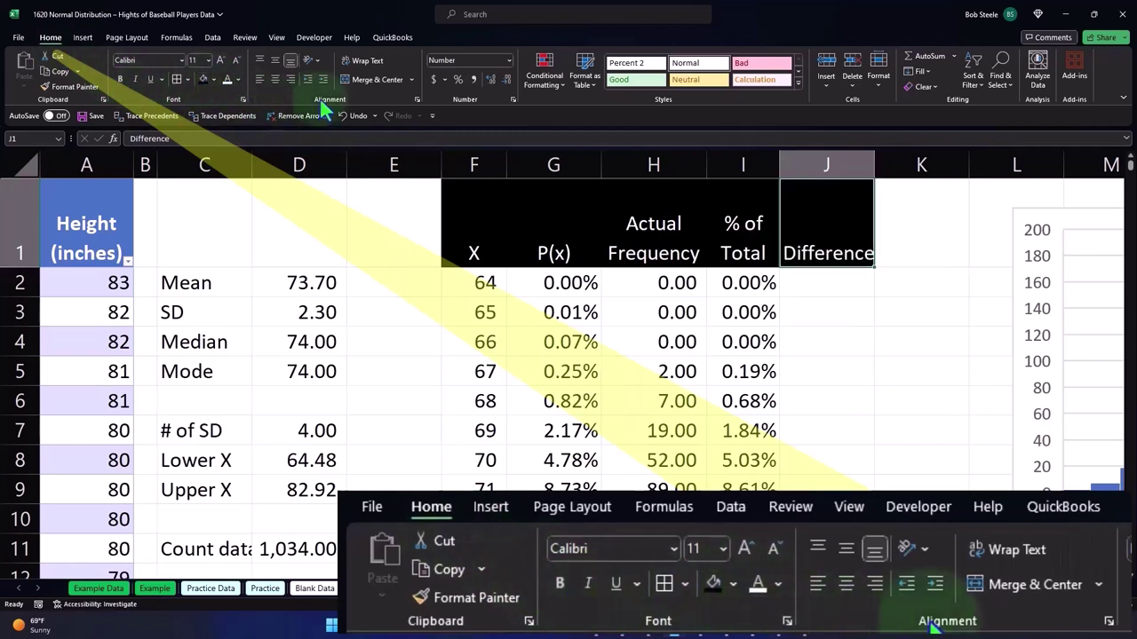
click(274, 79)
click(371, 69)
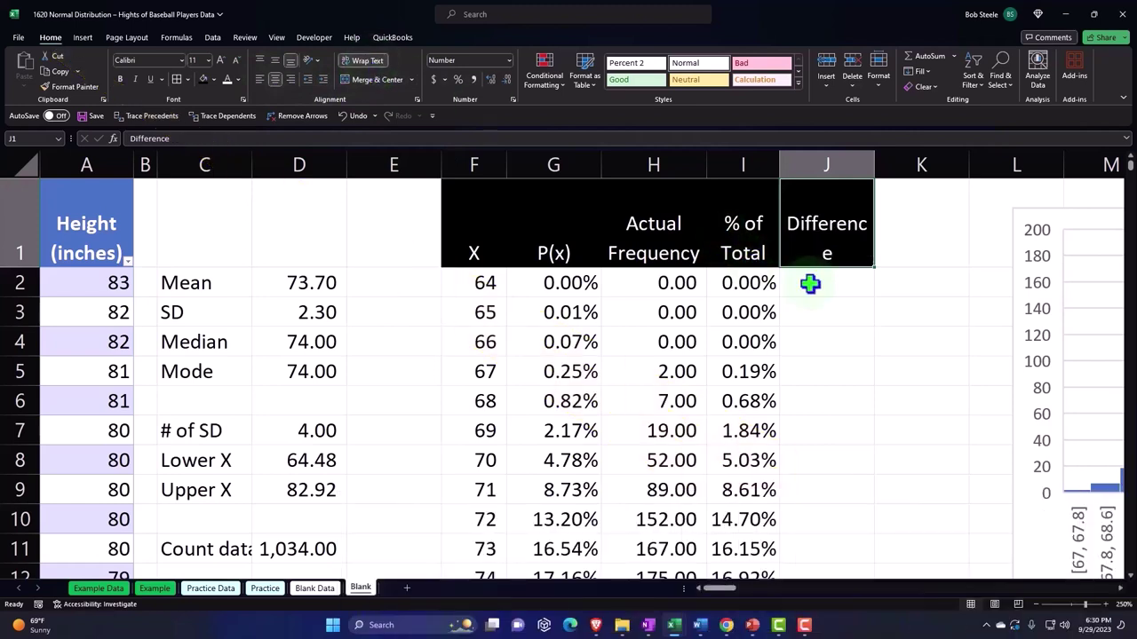
Calculate the difference between P(x) and % of Total for height 64 in J2 as =G2-I2.
click(817, 289)
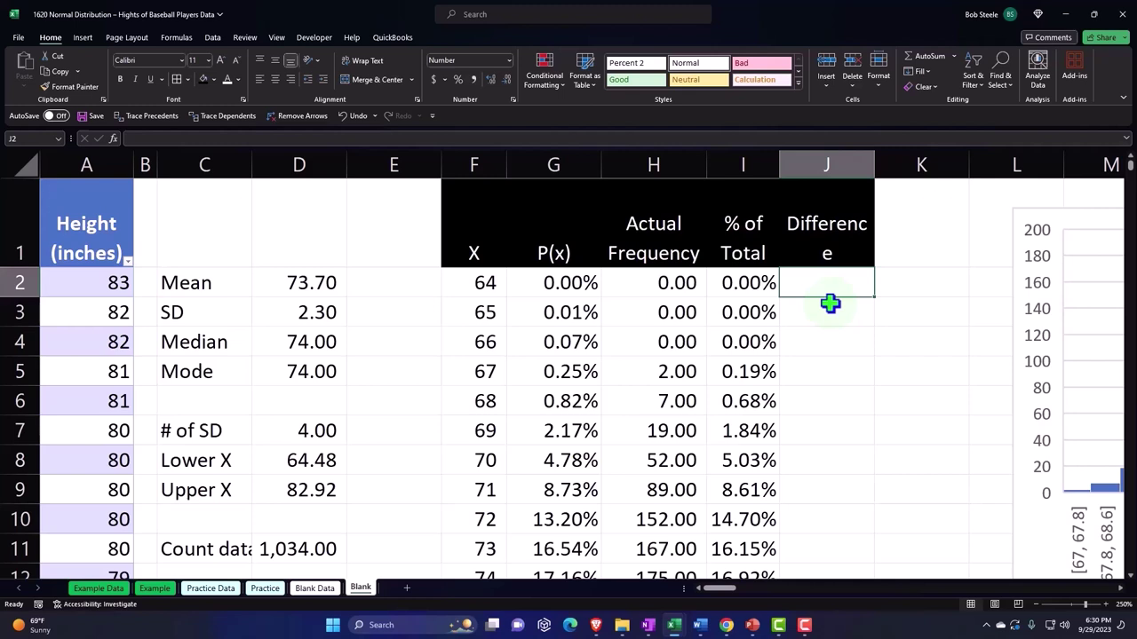
text(=)
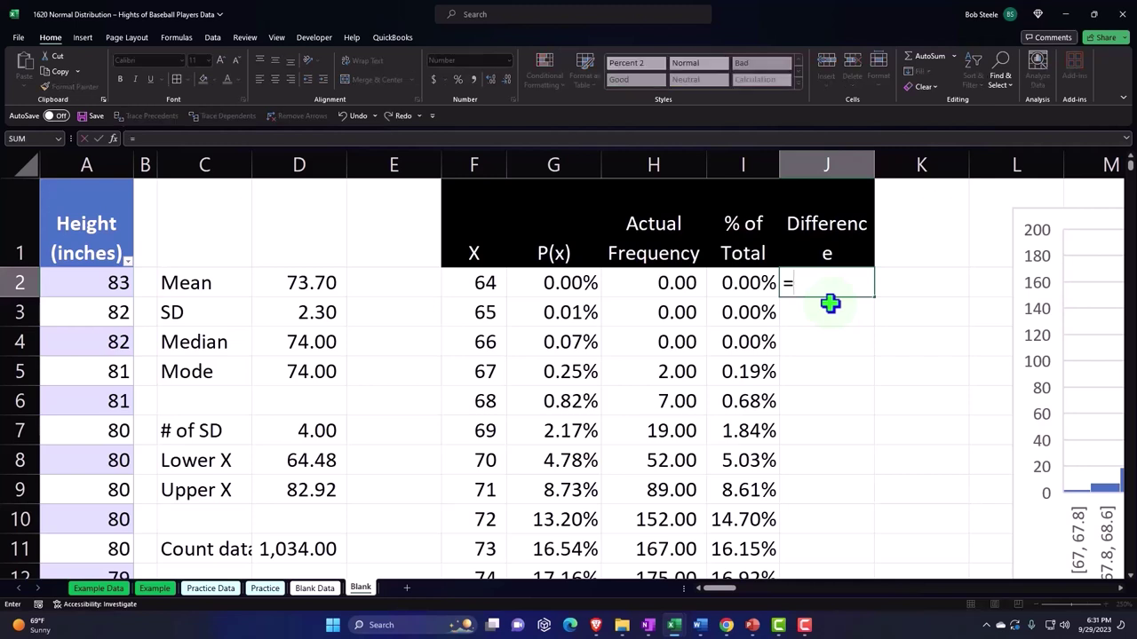
key(Left)
key(Left)
key(Left)
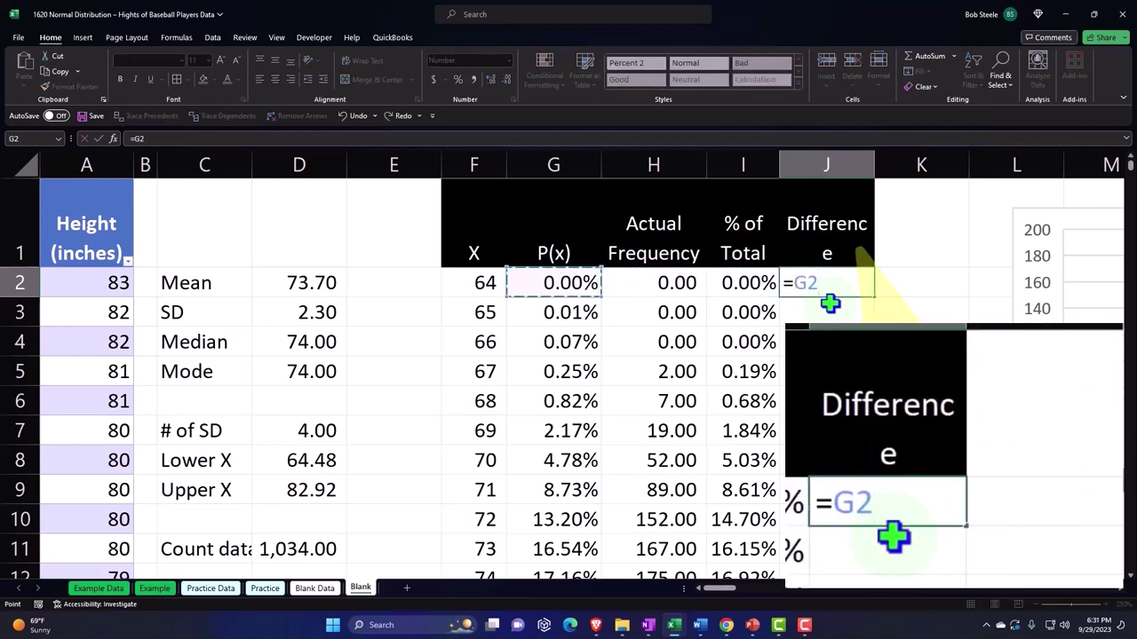
text(-)
key(Left)
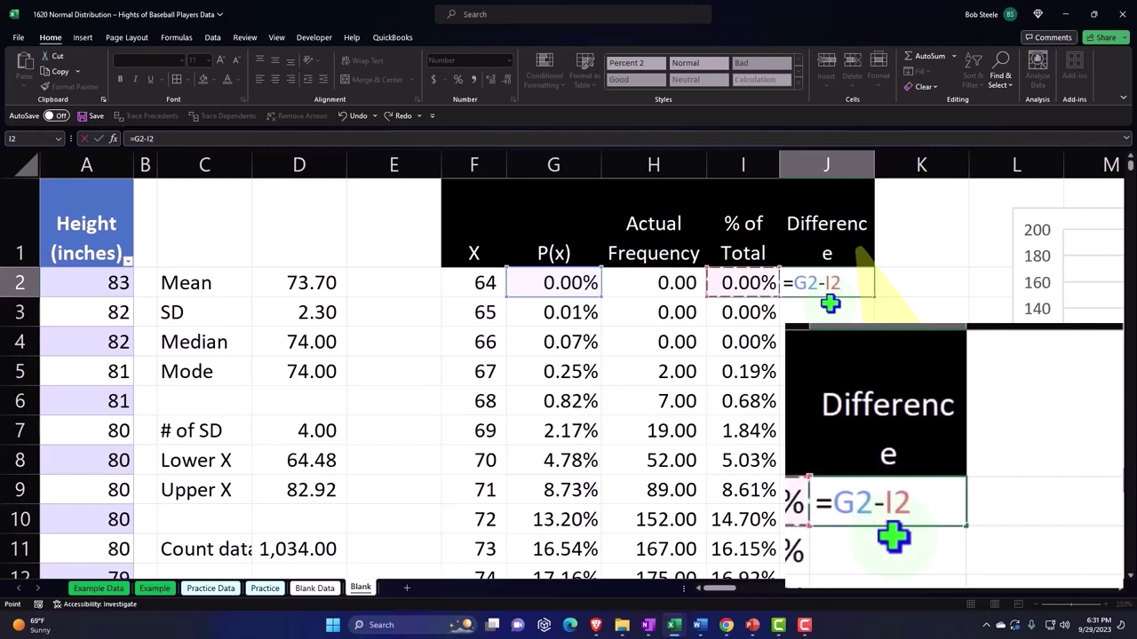
key(Return)
Format J2 as a percentage with two decimals and fill its formula down the Difference column to J21.
click(835, 293)
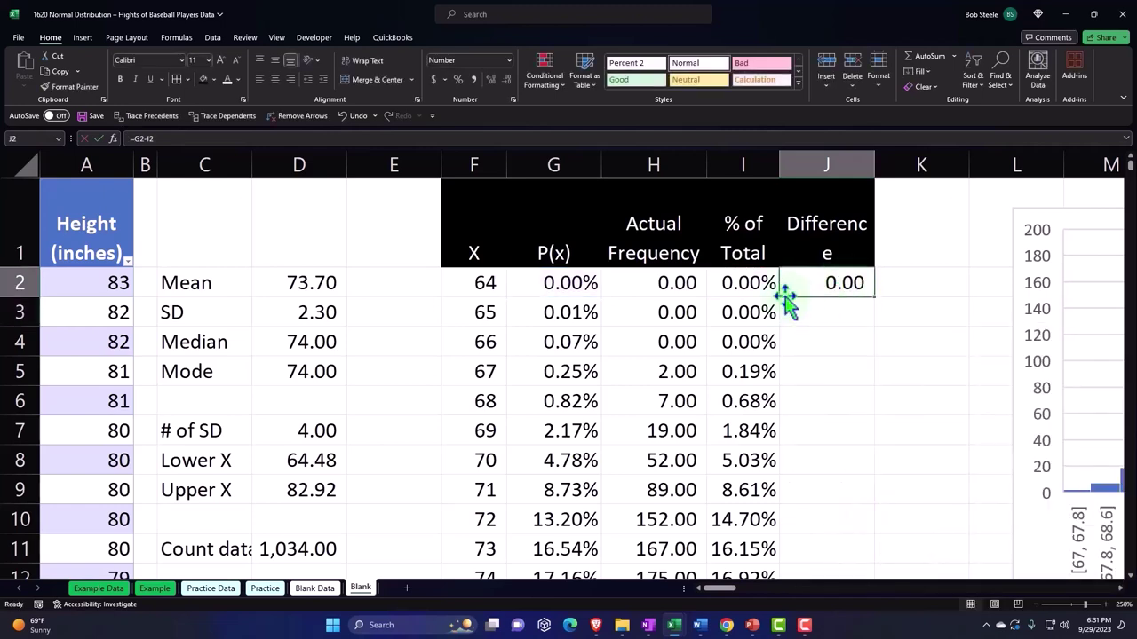
click(458, 80)
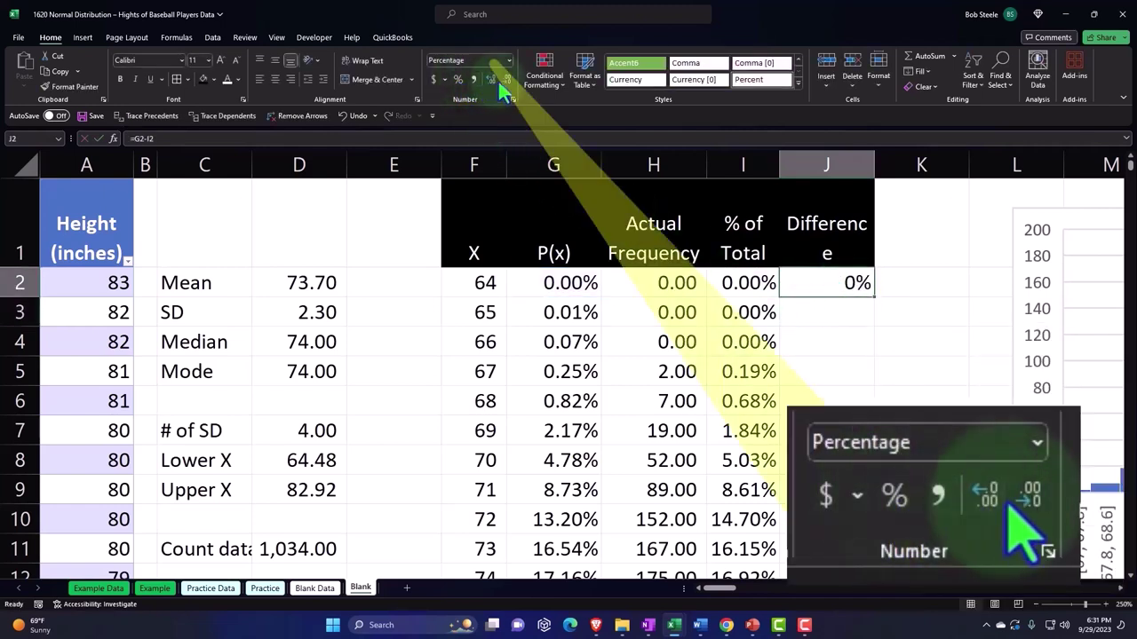
click(491, 79)
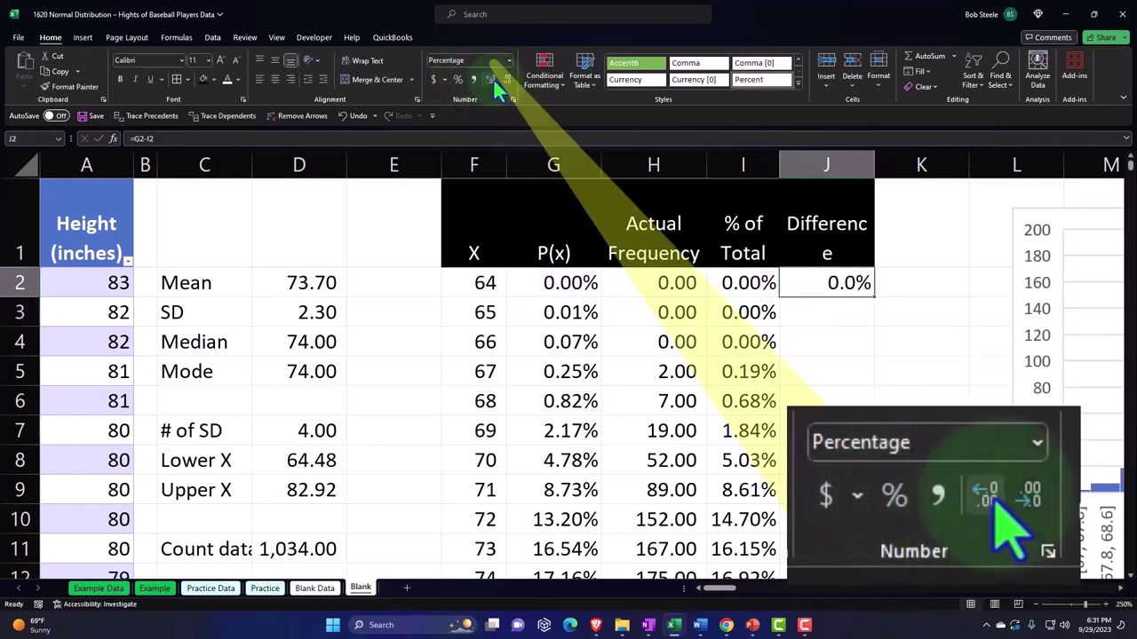
double_click(874, 297)
Review the Difference column, the mean, median and mode in D2, D4 and D5, and the P(x) formula in G2.
scroll(874, 299, down, 5)
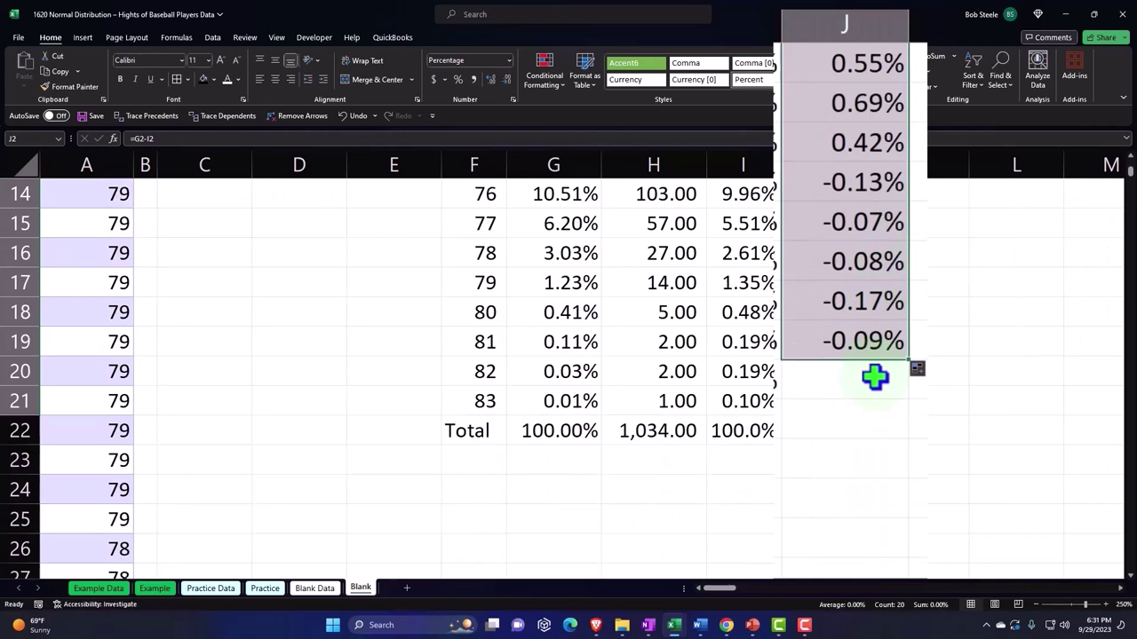
scroll(807, 457, up, 3)
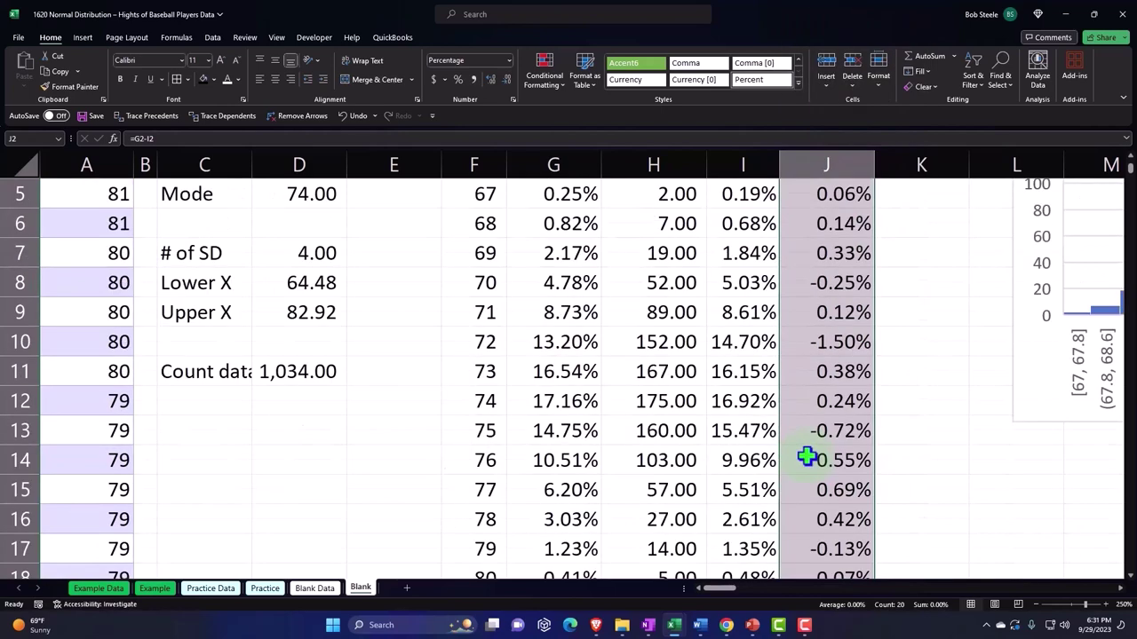
scroll(807, 457, up, 2)
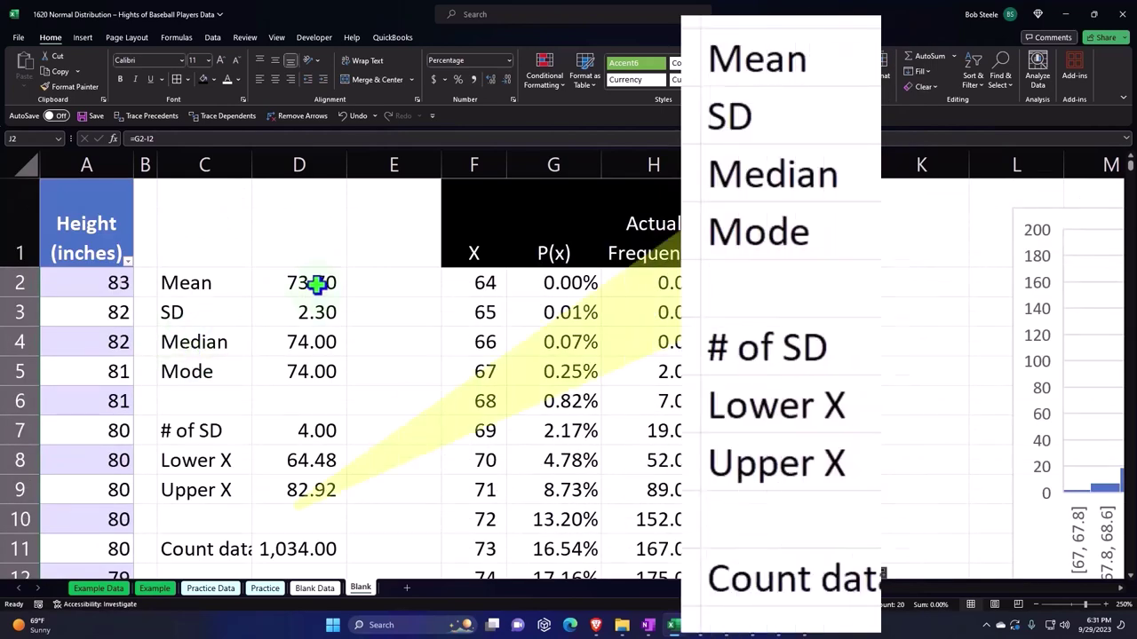
click(317, 282)
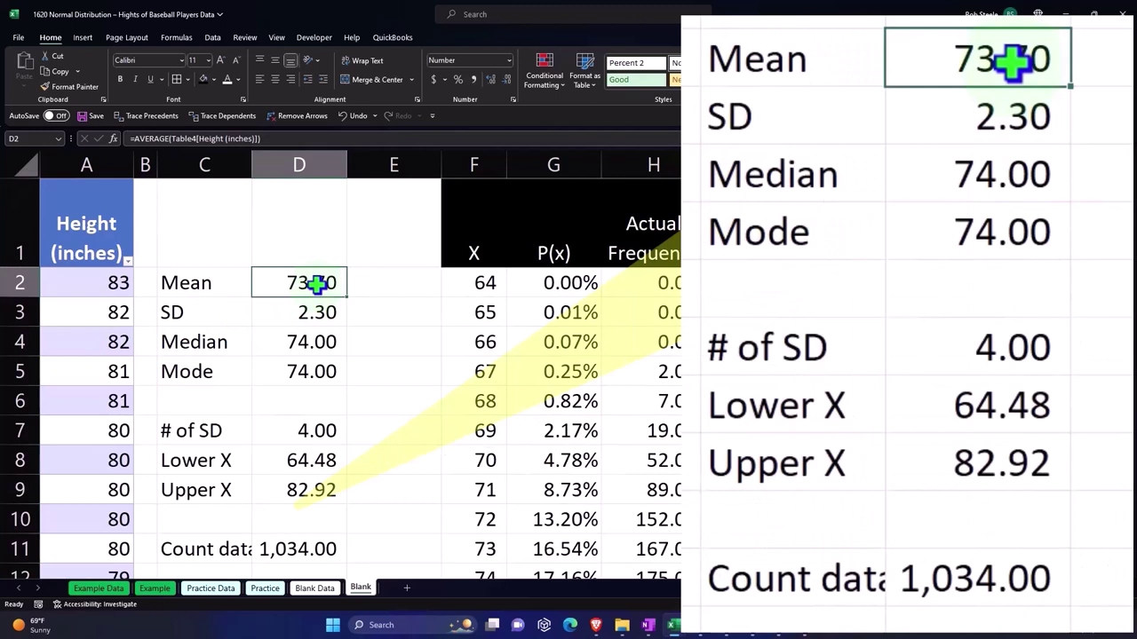
click(311, 336)
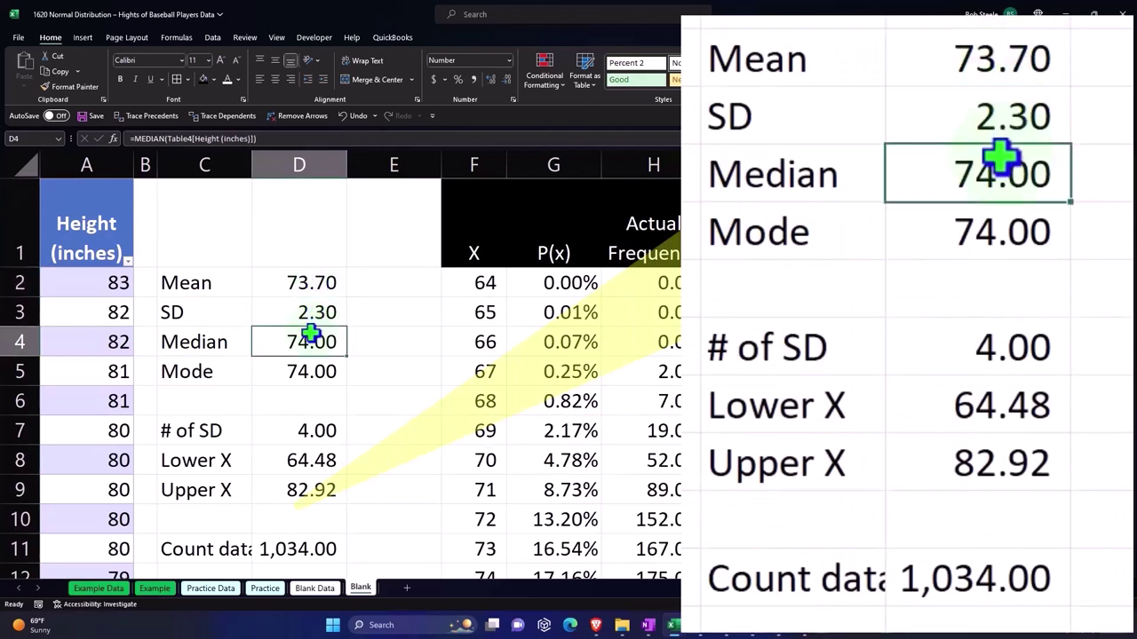
click(312, 369)
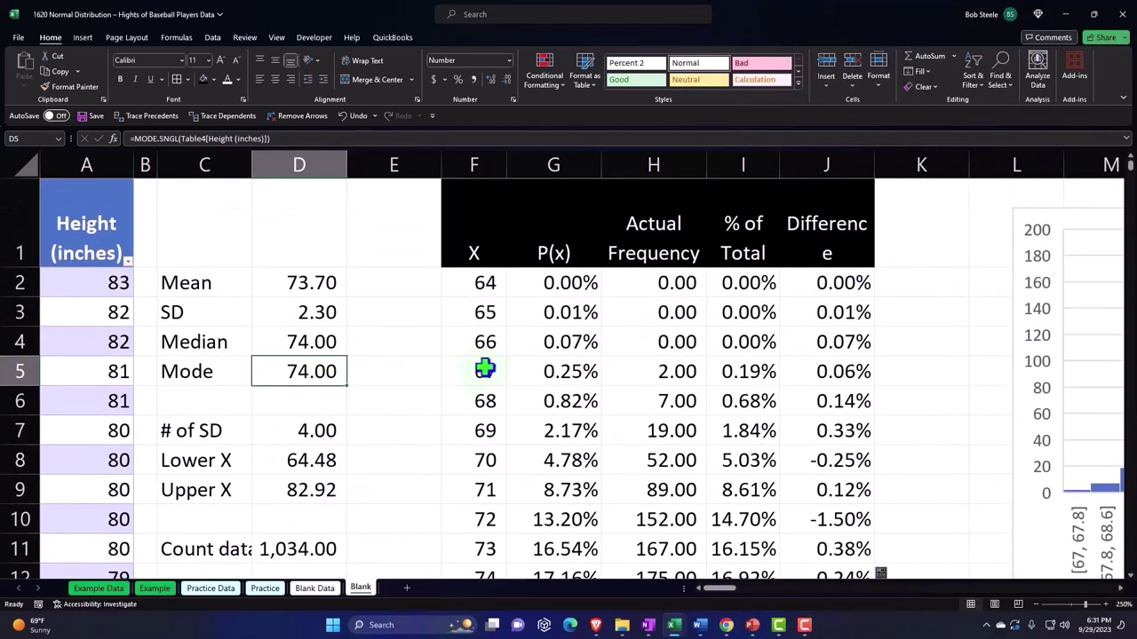
click(553, 284)
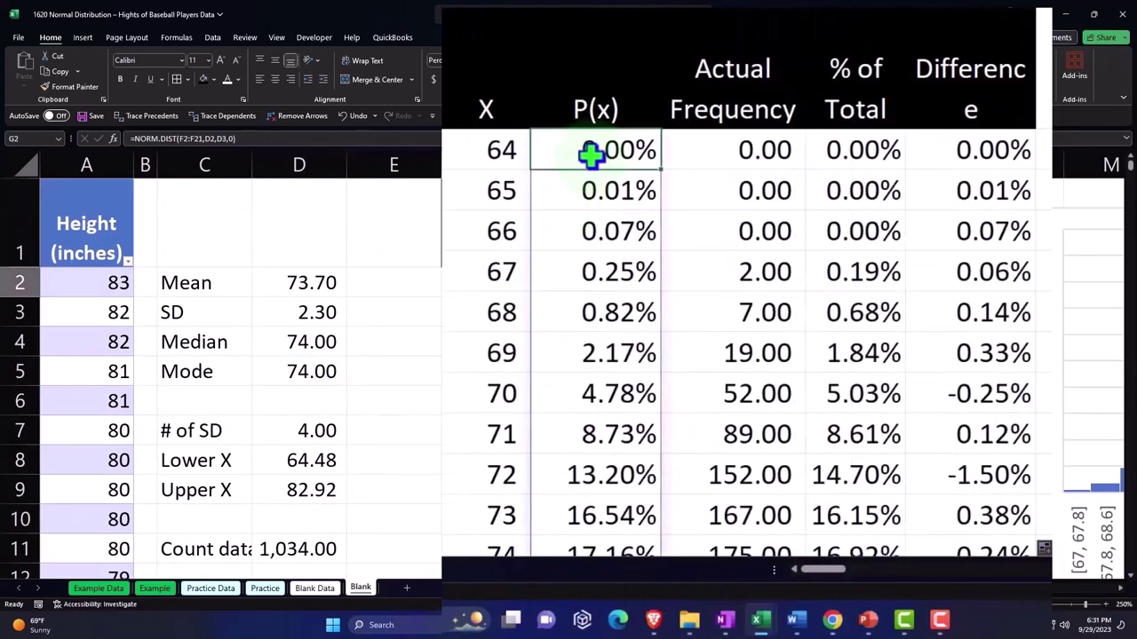
Review the Actual Frequency and % of Total formulas in H2 and I2 and the column totals in row 22.
key(Right)
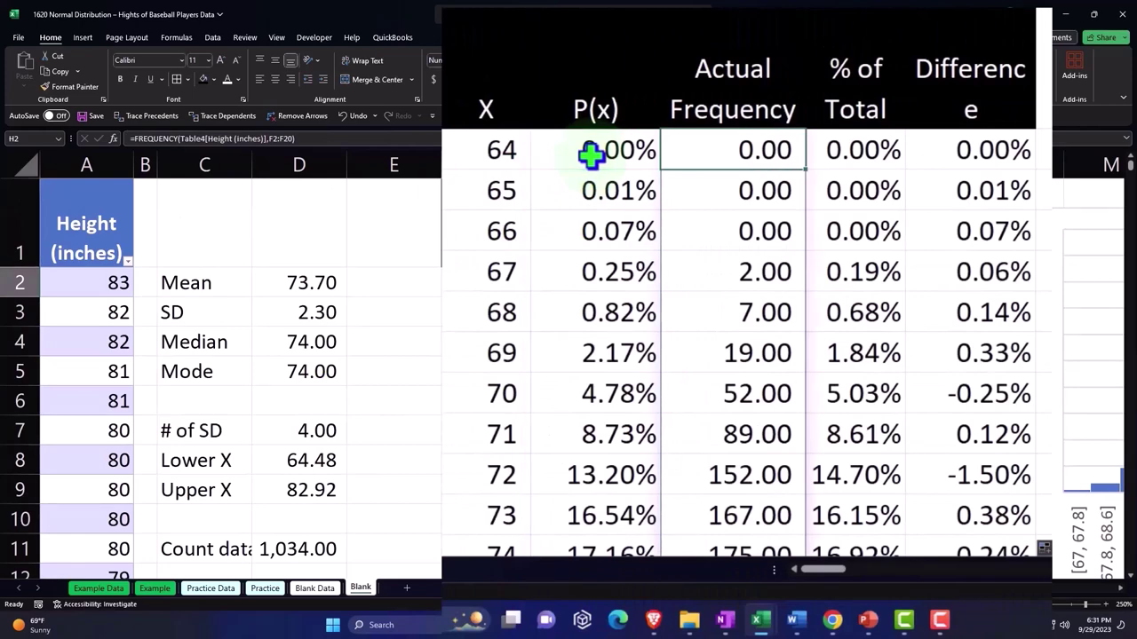
key(Right)
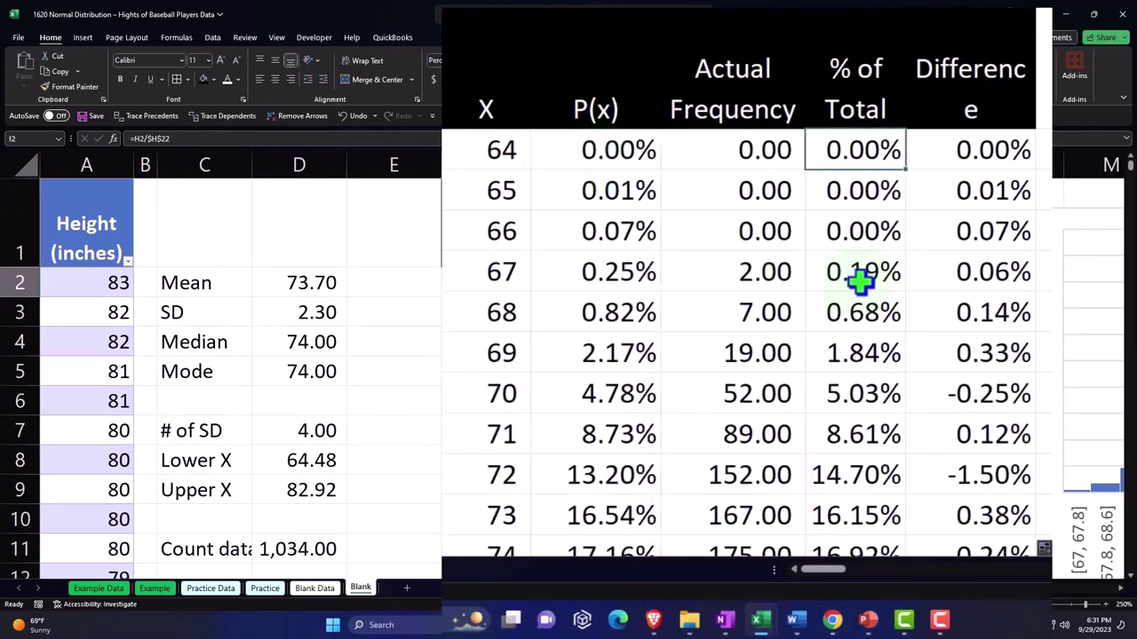
scroll(879, 315, down, 2)
scroll(883, 314, down, 4)
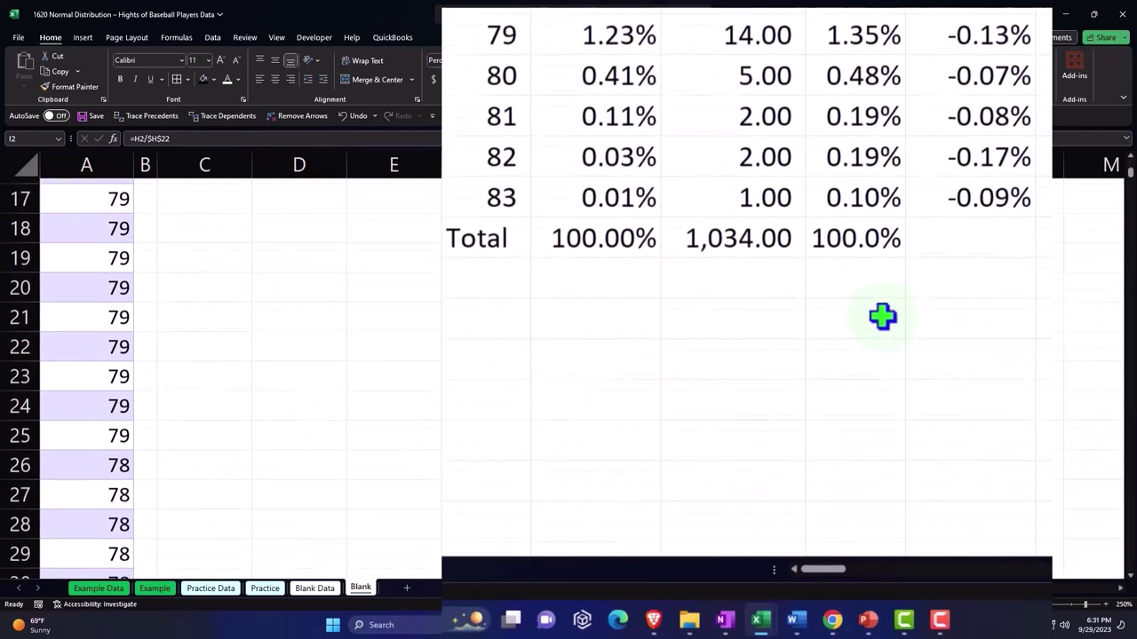
scroll(883, 310, up, 5)
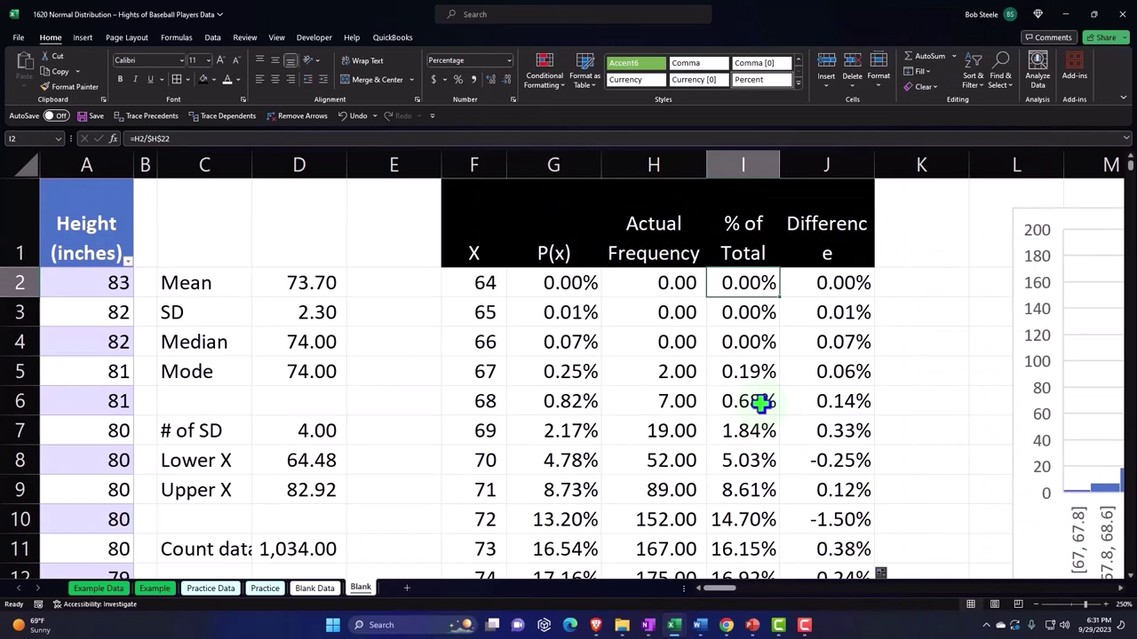
Insert a clustered column chart of the P(x) column from G1:G21, leaving out the total row.
click(569, 253)
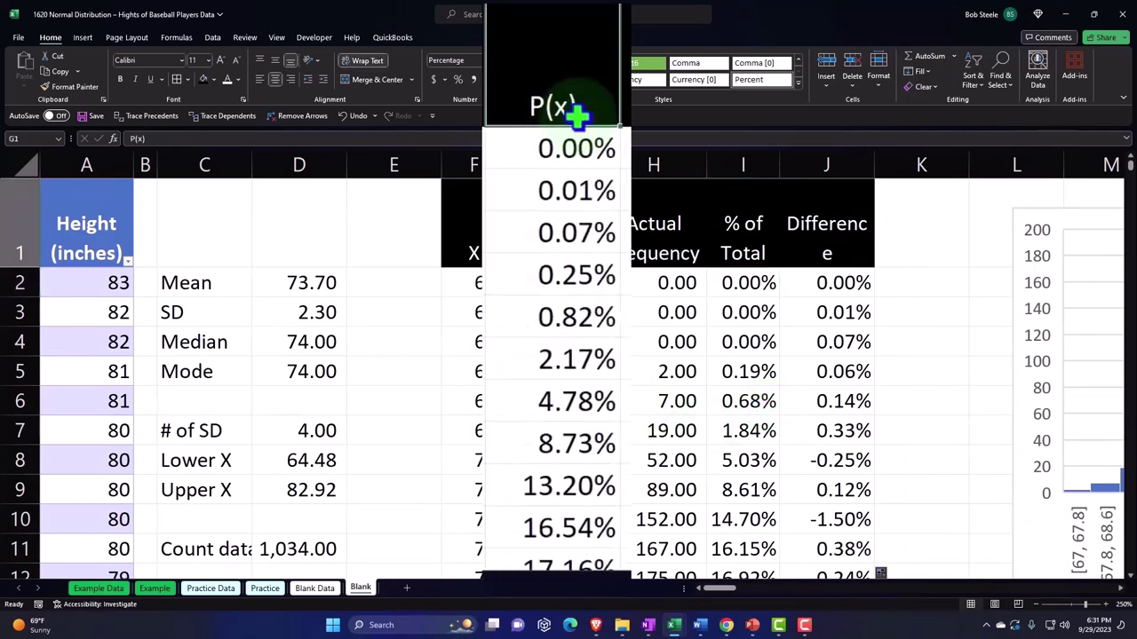
key(ctrl+shift+Down)
key(shift+Up)
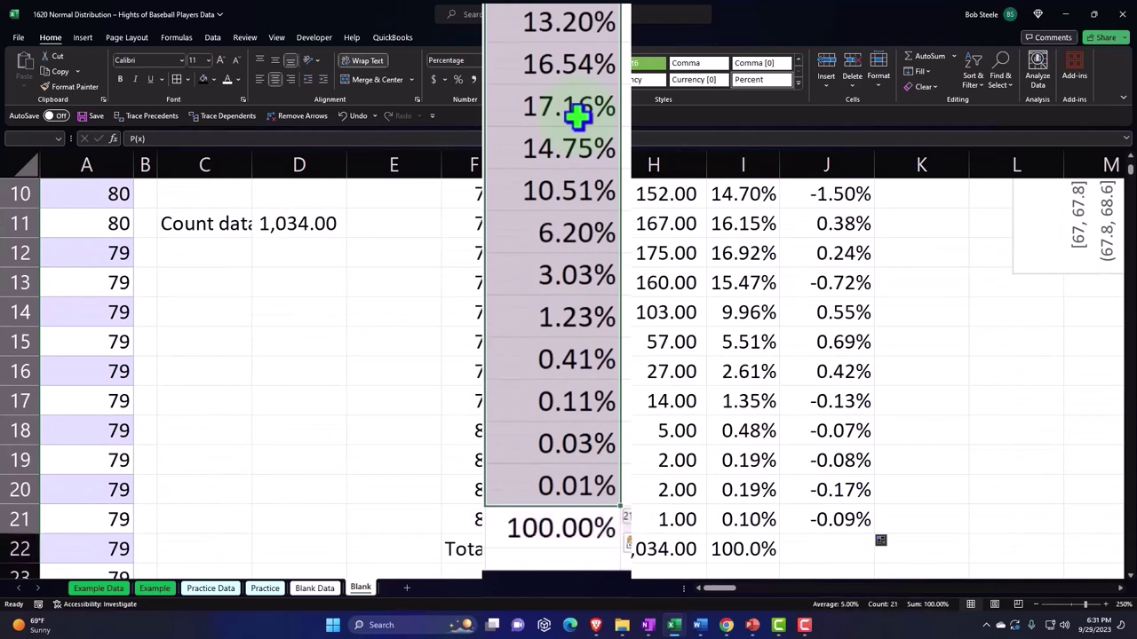
scroll(577, 115, up, 3)
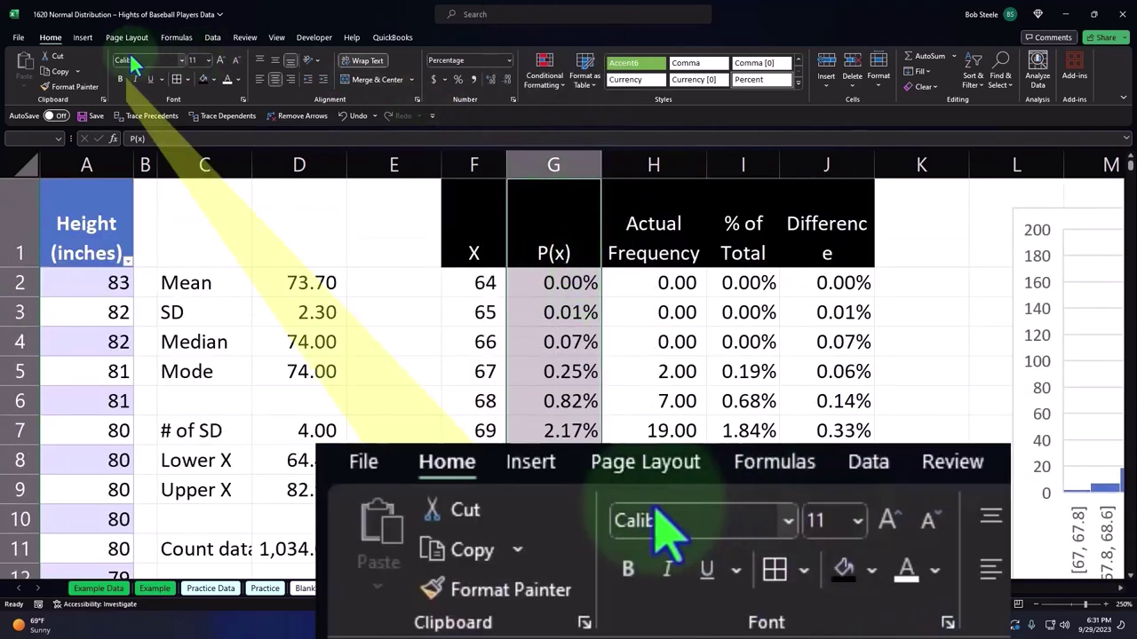
click(82, 36)
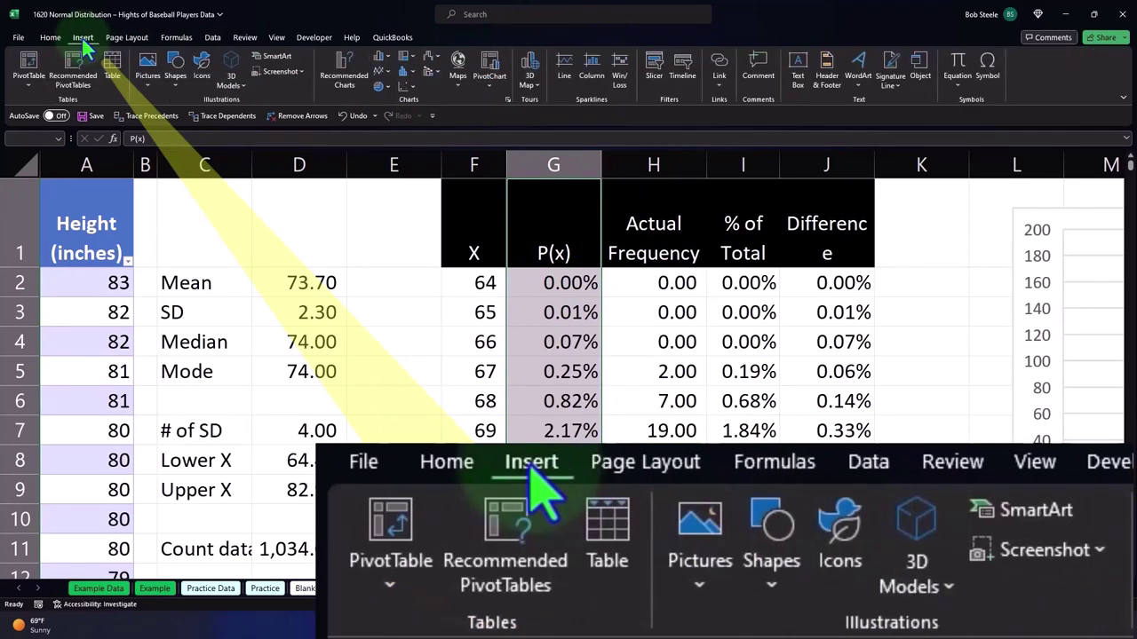
click(379, 57)
click(384, 100)
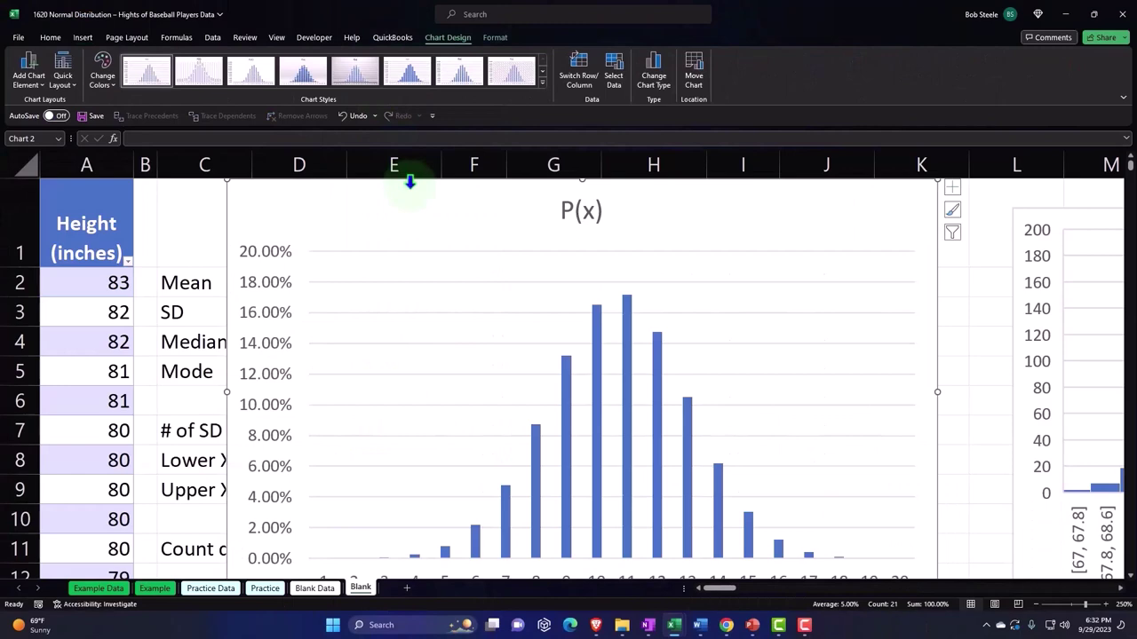
Delete the title of the new P(x) column chart.
click(604, 216)
key(Delete)
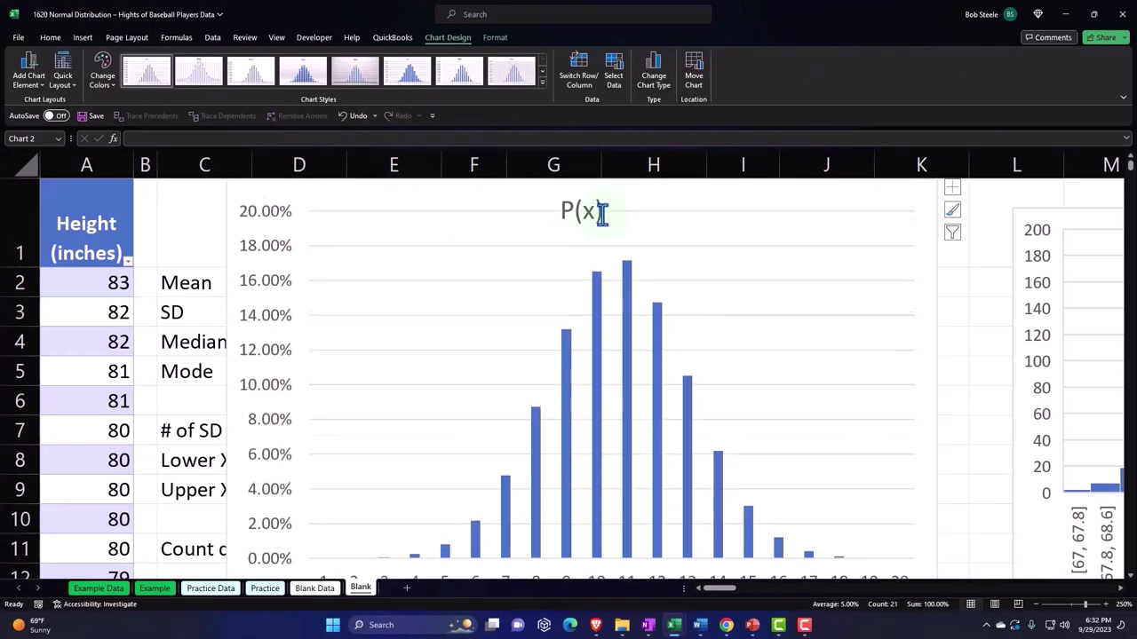
key(Delete)
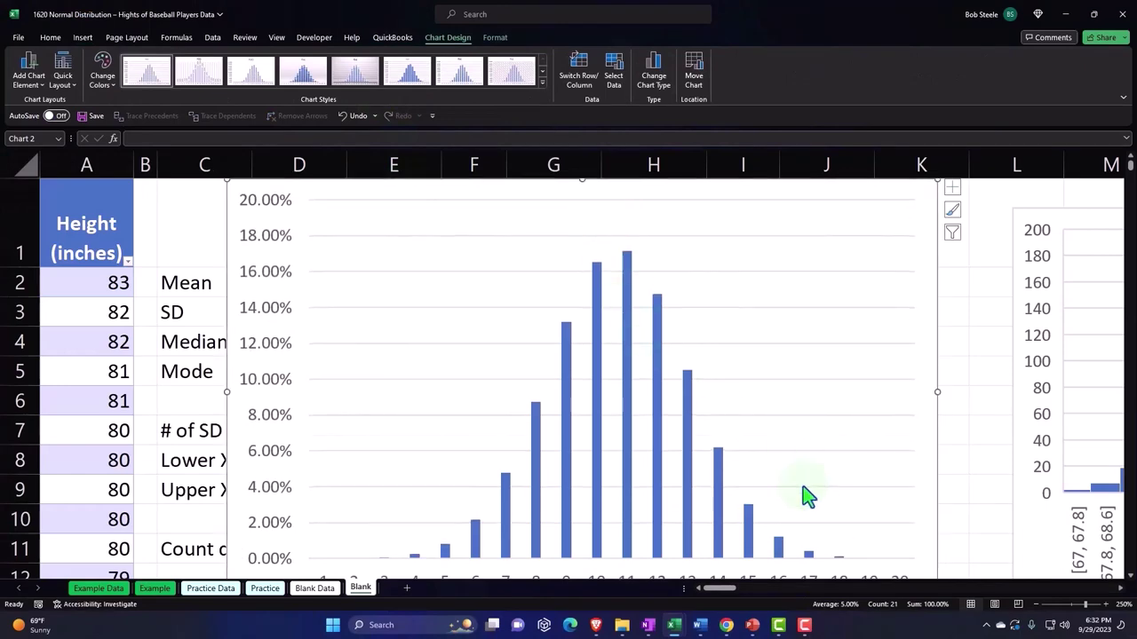
Zoom the sheet out to 220% and move the P(x) chart beside the Difference column, over the histogram.
click(1038, 605)
click(1038, 604)
click(1039, 605)
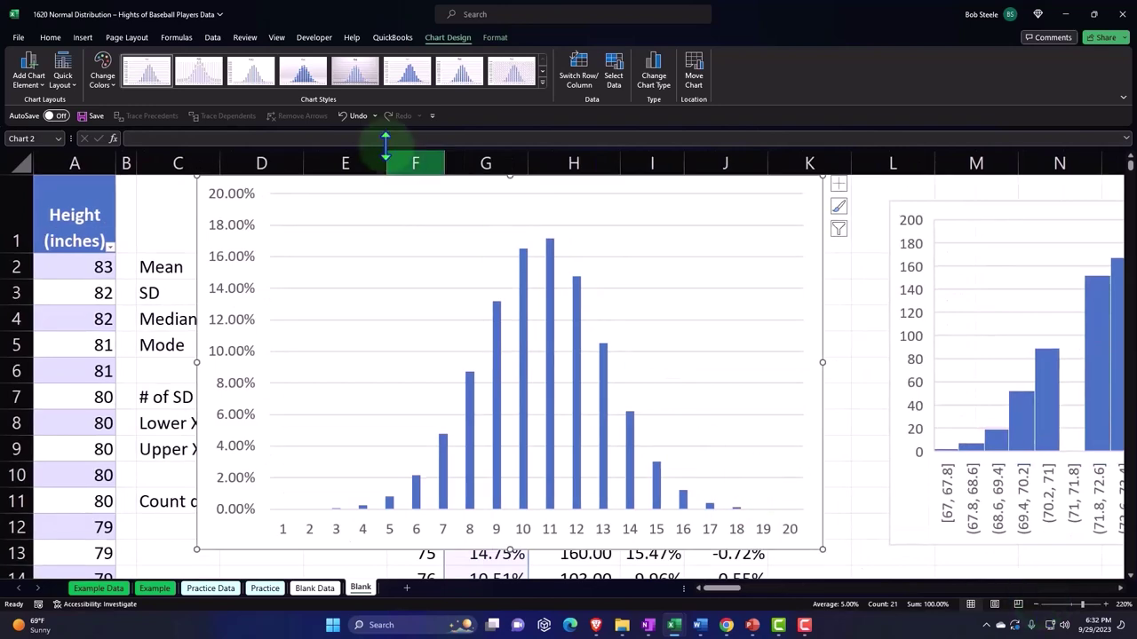
drag(238, 192, 874, 230)
drag(735, 595, 750, 596)
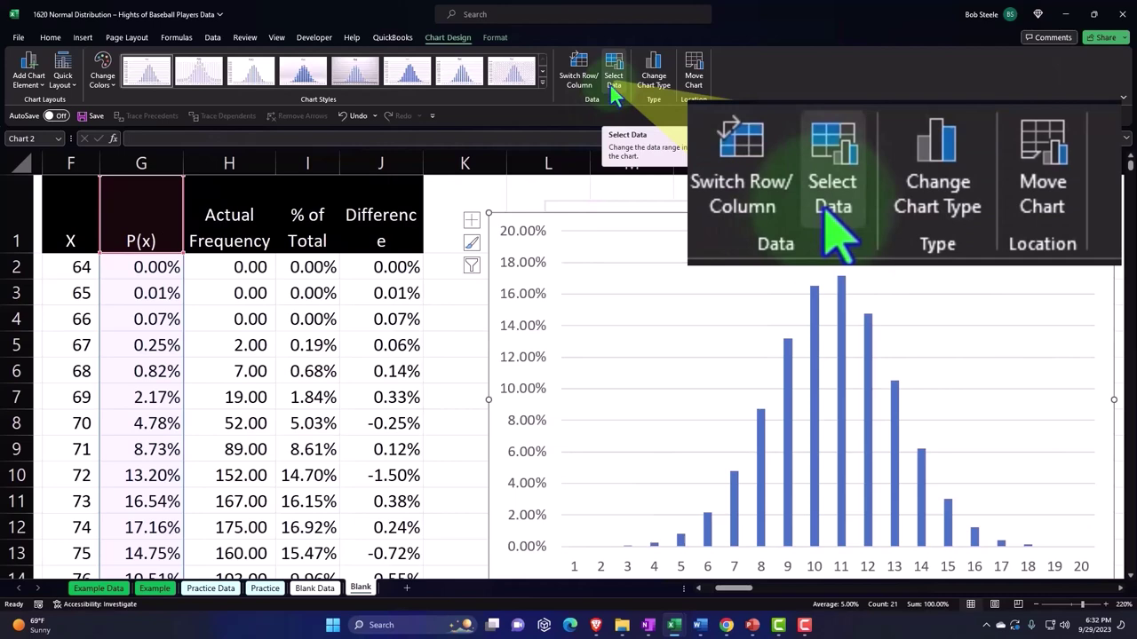
Set the P(x) chart's horizontal axis labels to the X values in F2:F21 and shift the chart slightly upward.
click(613, 80)
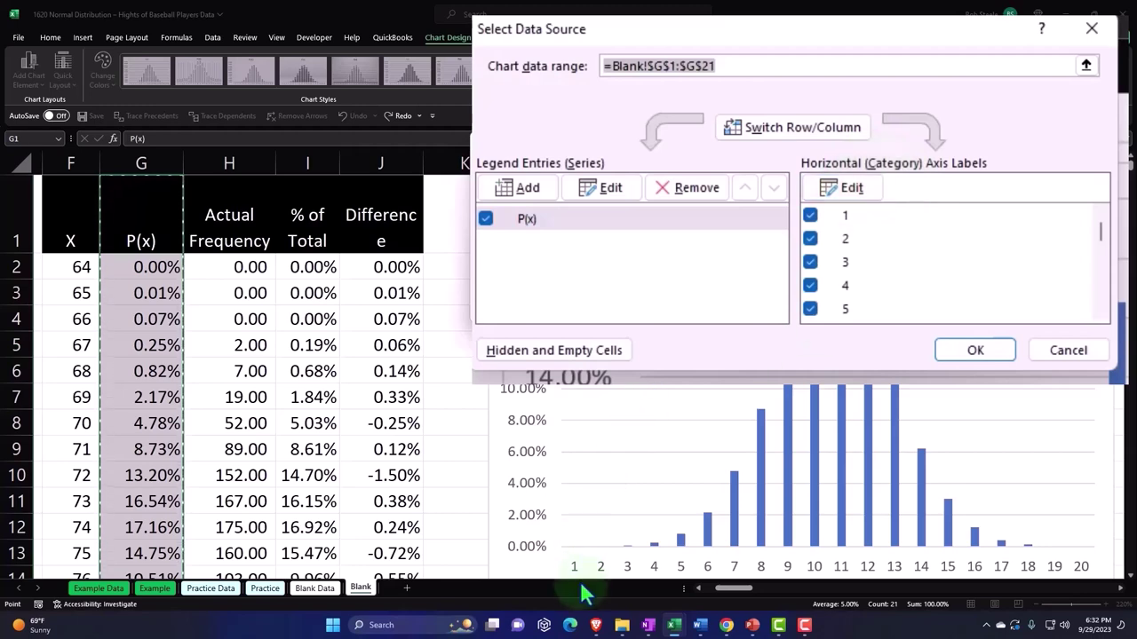
click(851, 188)
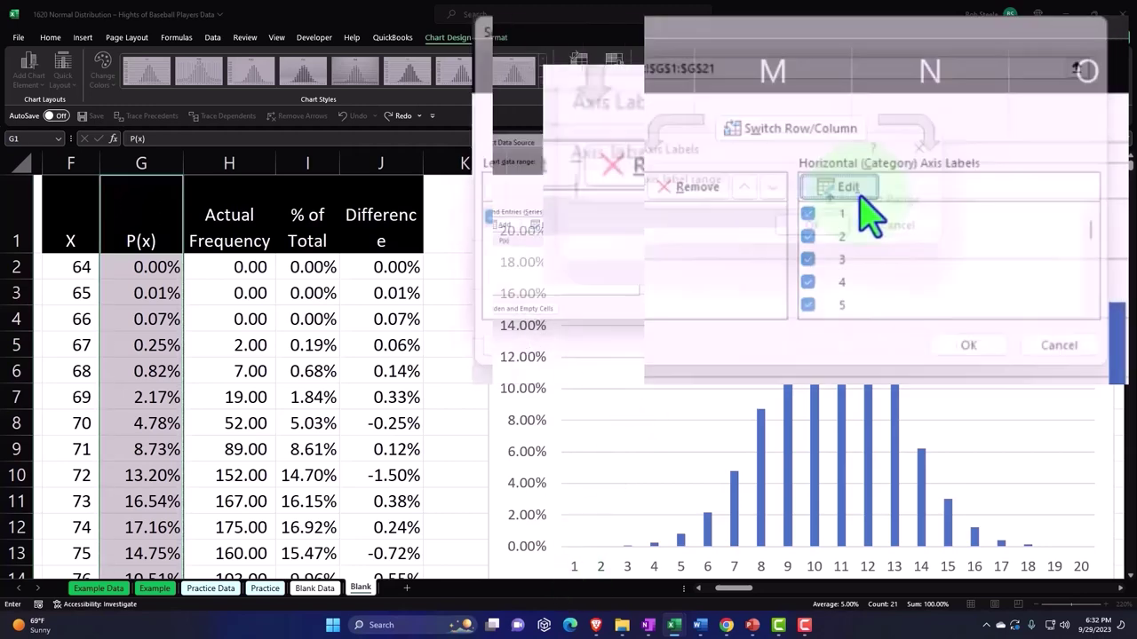
click(908, 190)
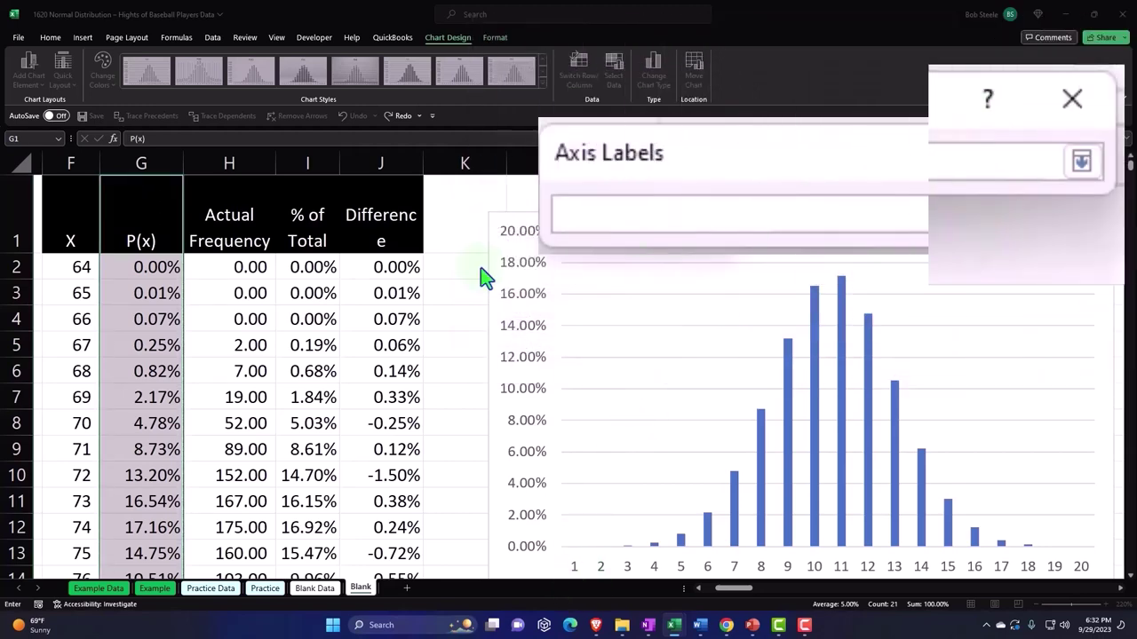
click(78, 271)
key(ctrl+shift+Down)
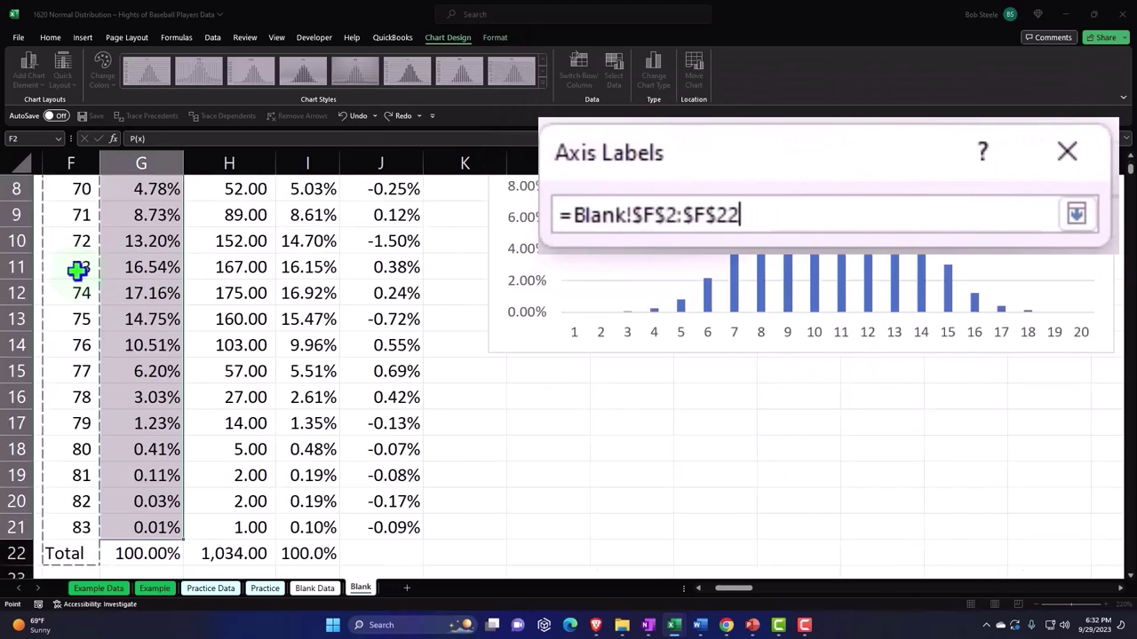
key(shift+Up)
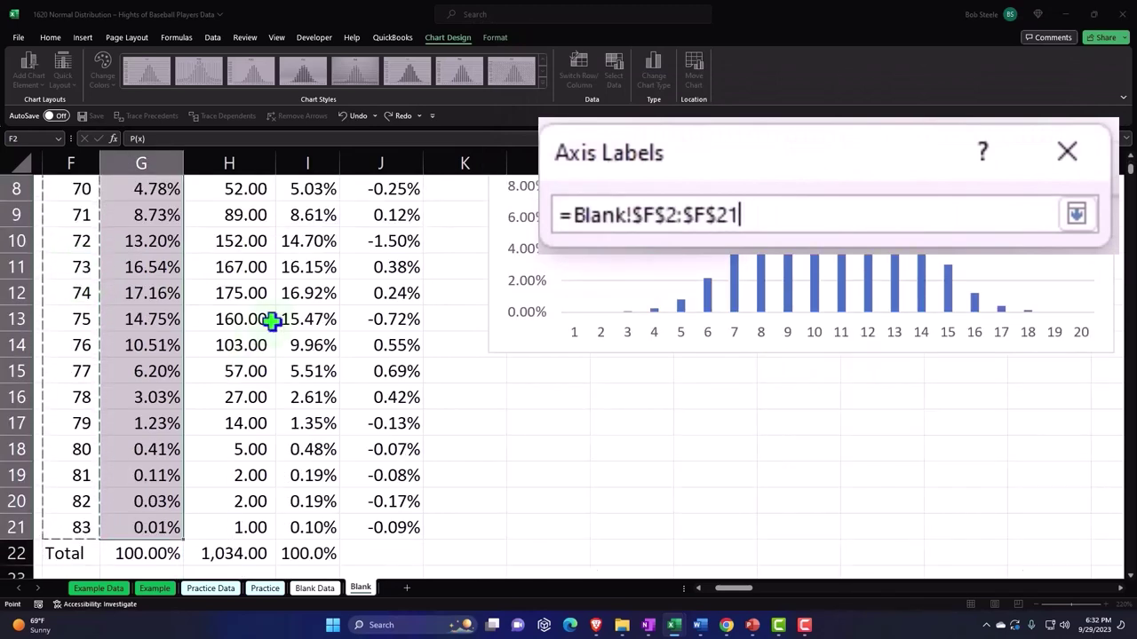
scroll(282, 259, up, 3)
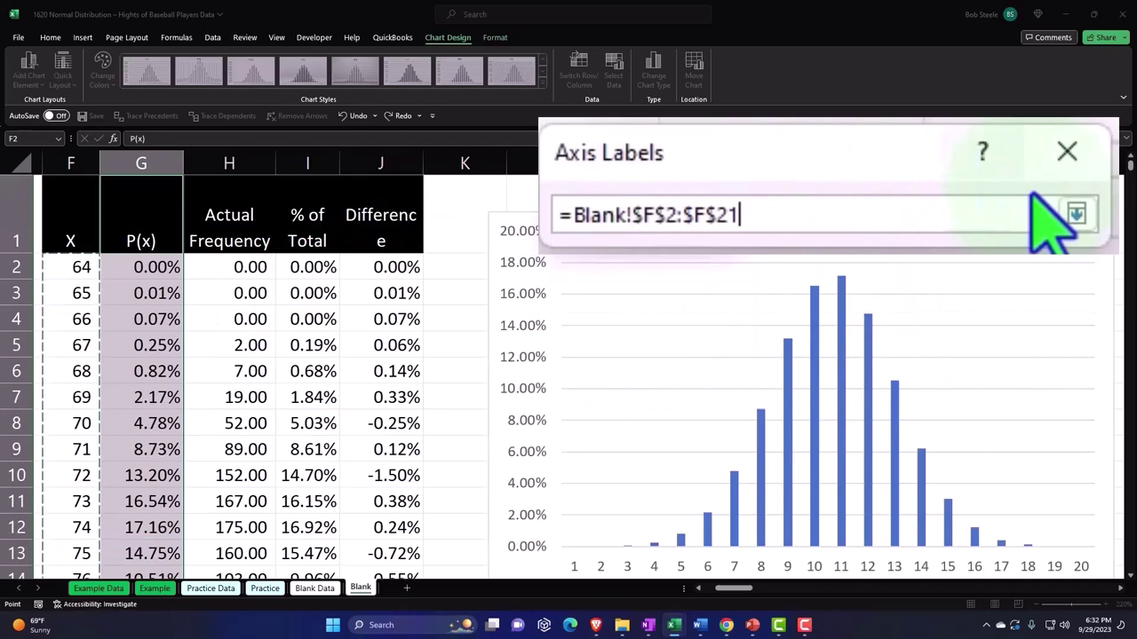
click(721, 226)
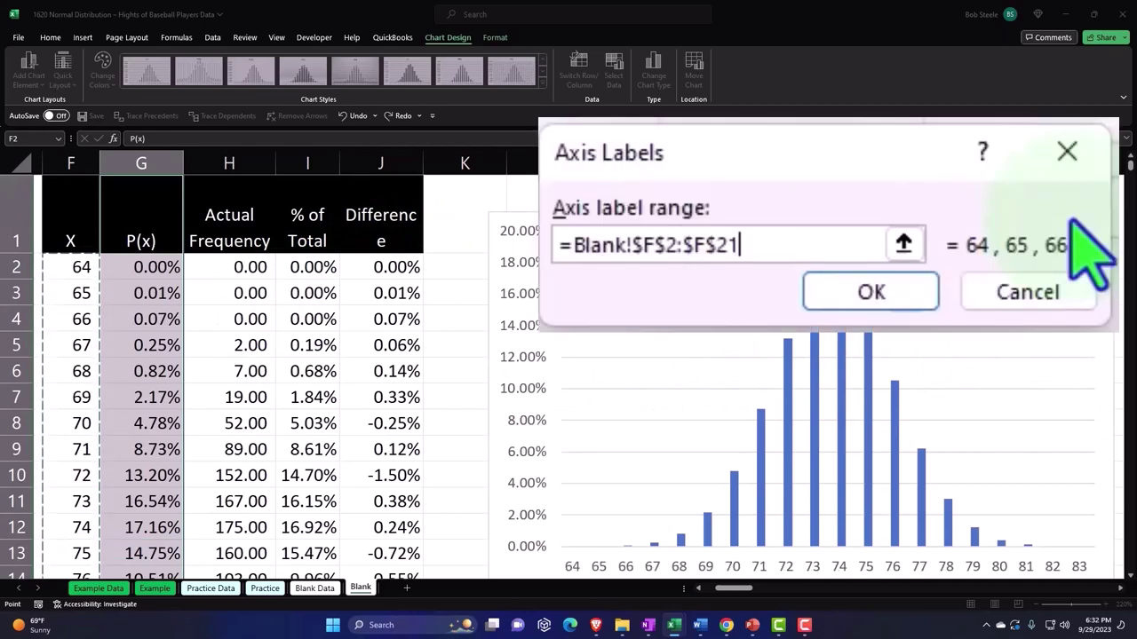
click(647, 249)
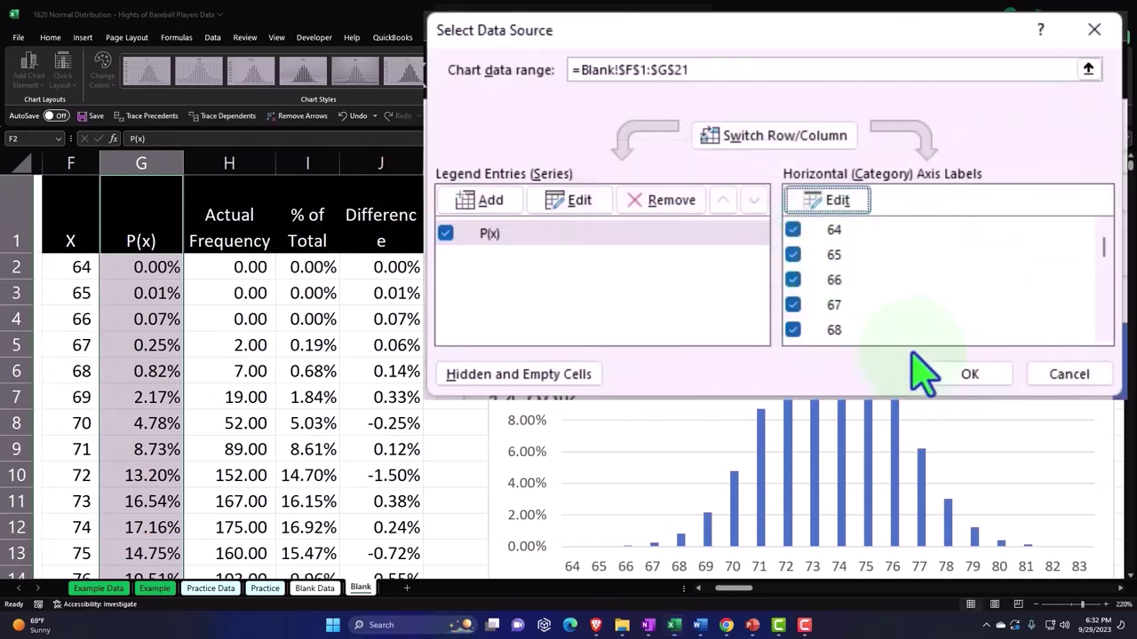
click(966, 374)
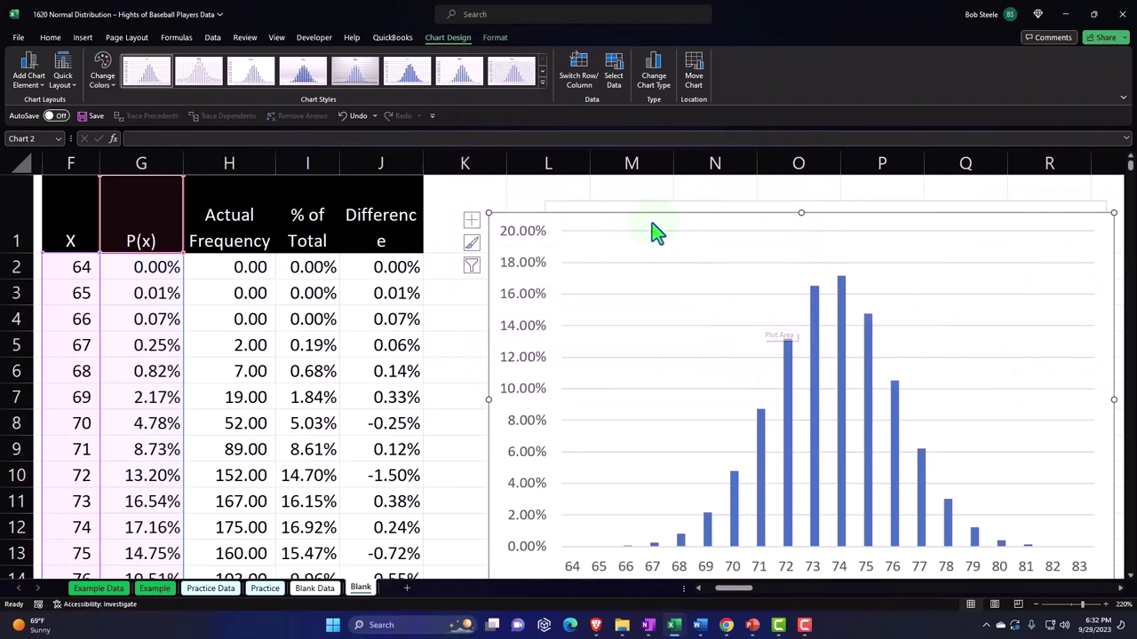
drag(651, 224, 642, 196)
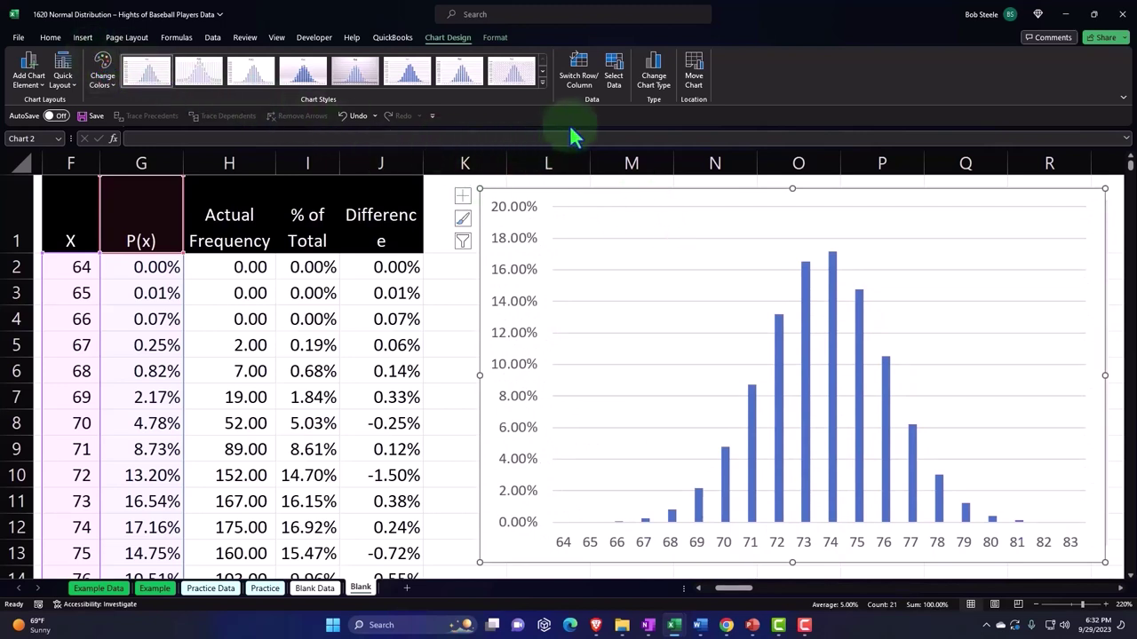
Add a second series to the P(x) chart, named from I1 with values I2:I21, and move the chart below the histogram.
click(610, 73)
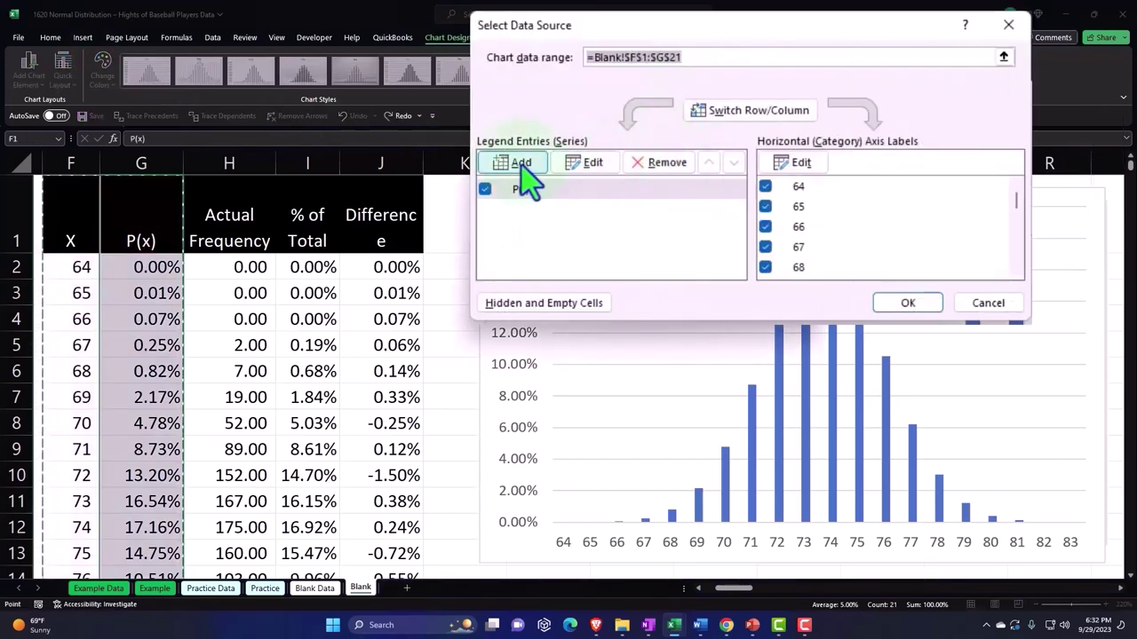
click(522, 169)
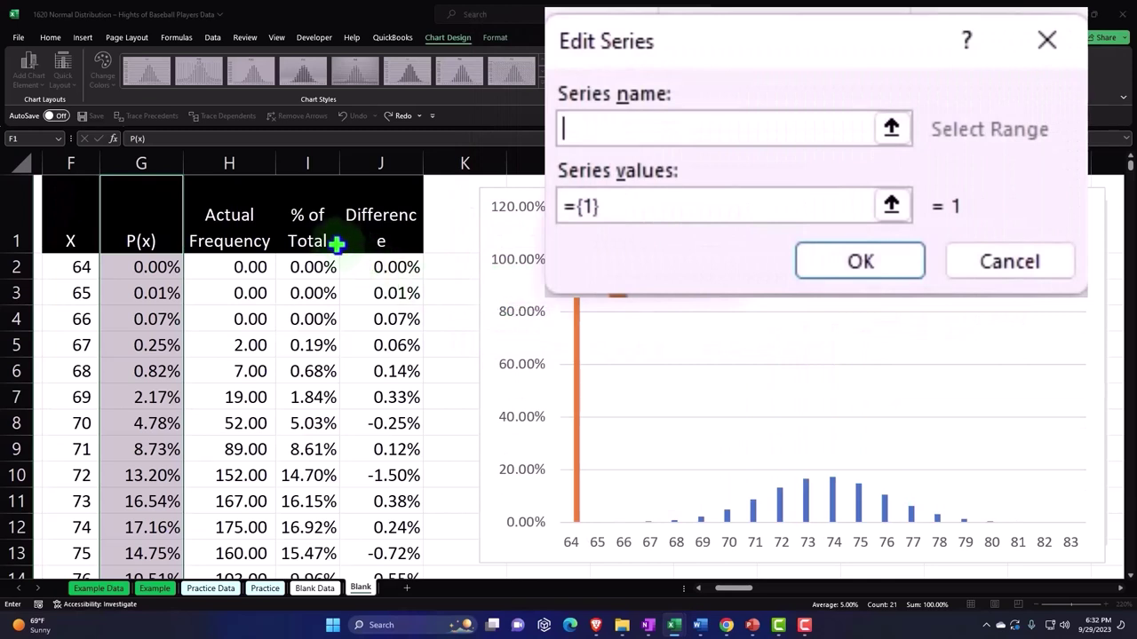
click(313, 232)
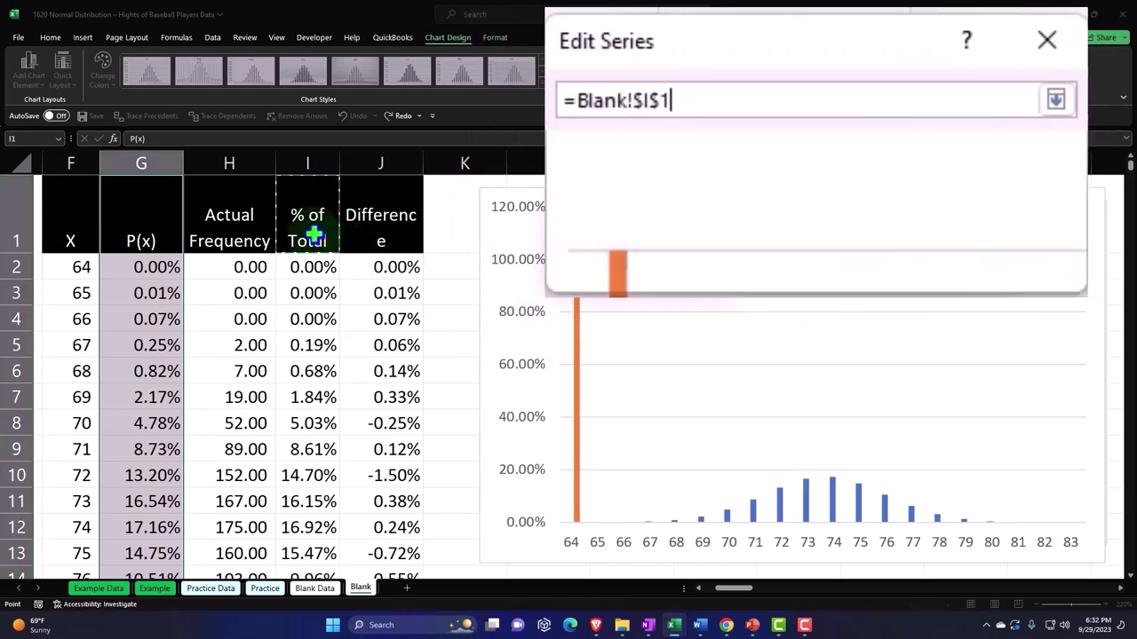
click(624, 213)
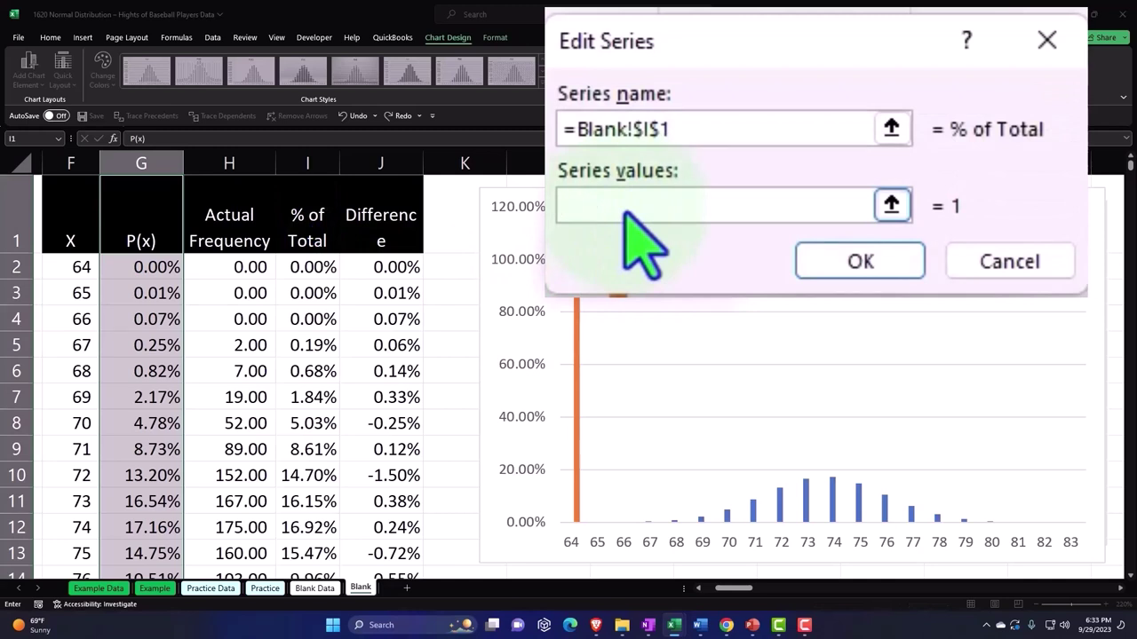
click(891, 205)
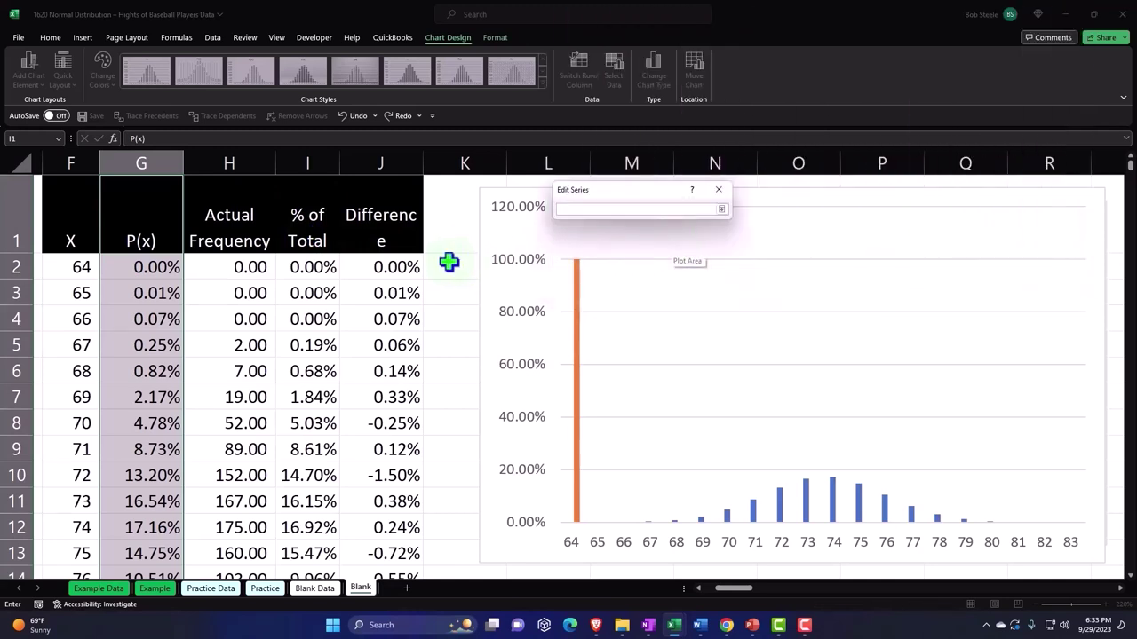
click(308, 268)
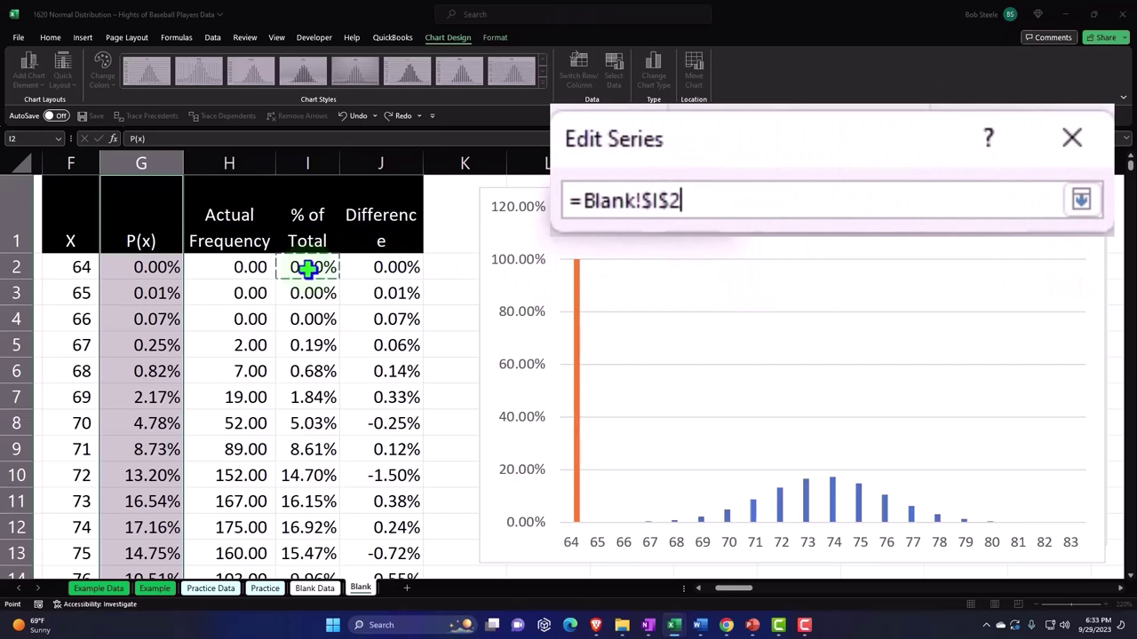
key(ctrl+shift+Down)
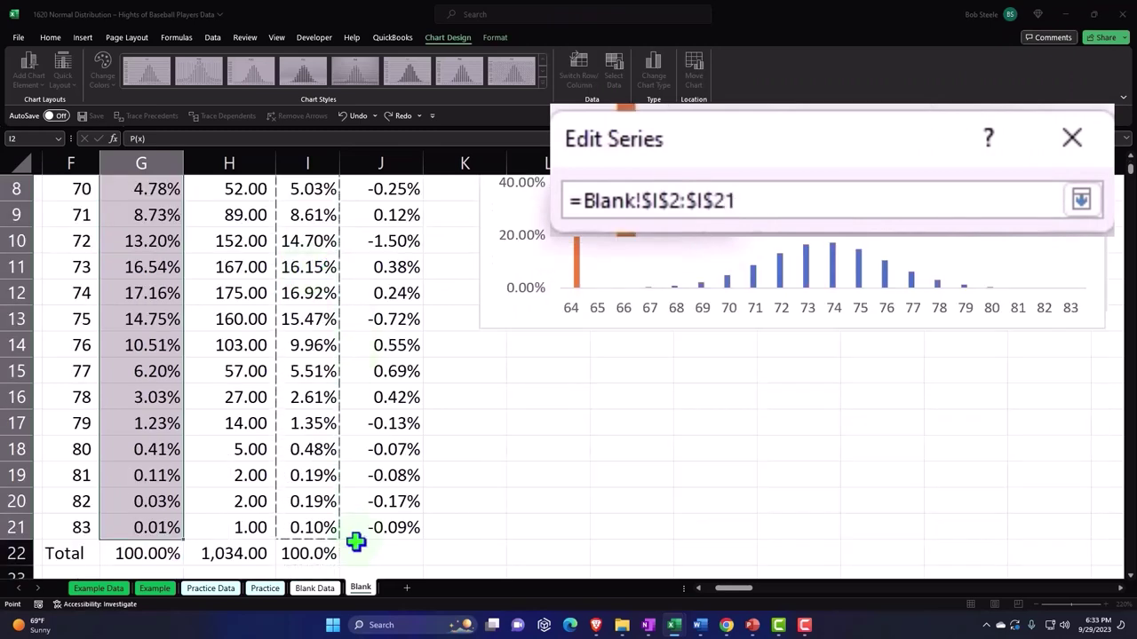
scroll(355, 542, up, 3)
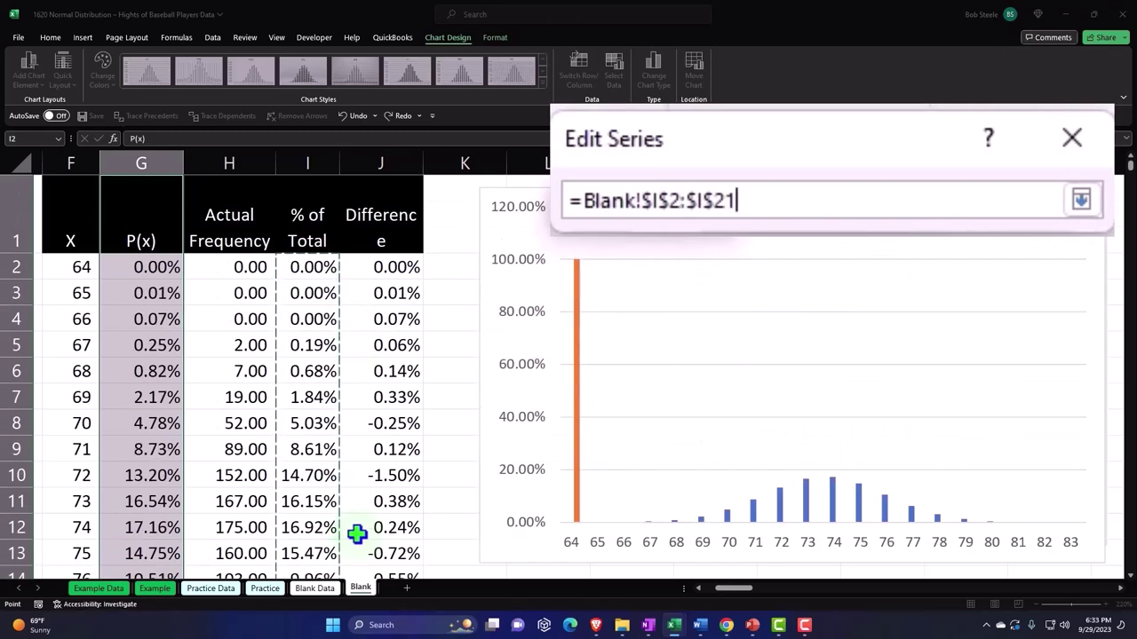
click(1082, 201)
click(878, 366)
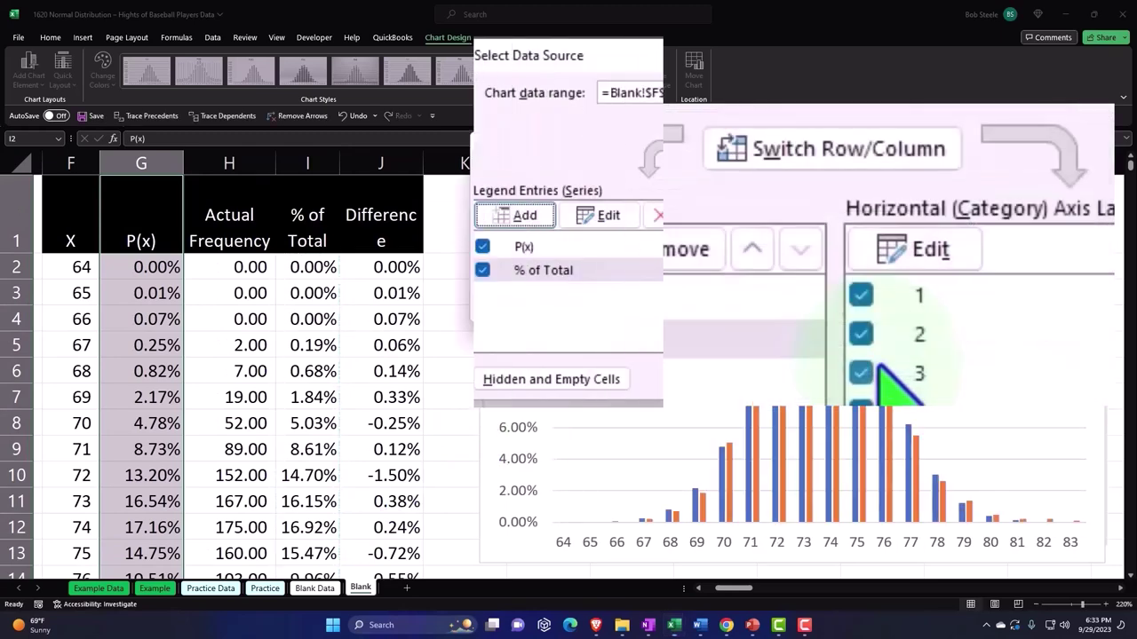
click(972, 380)
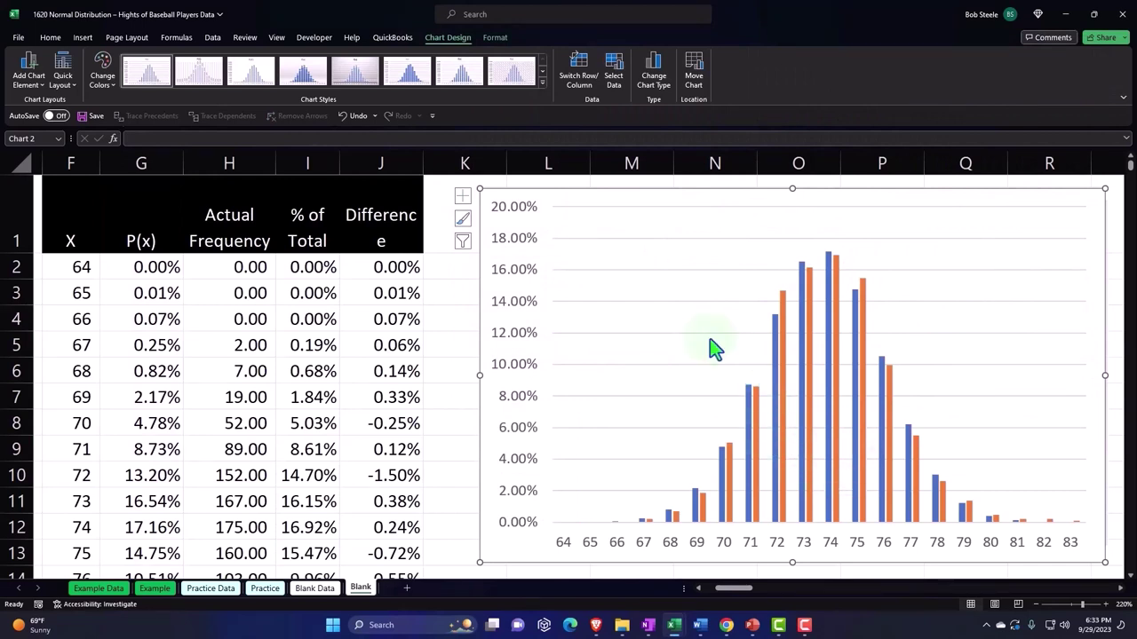
drag(596, 210, 666, 566)
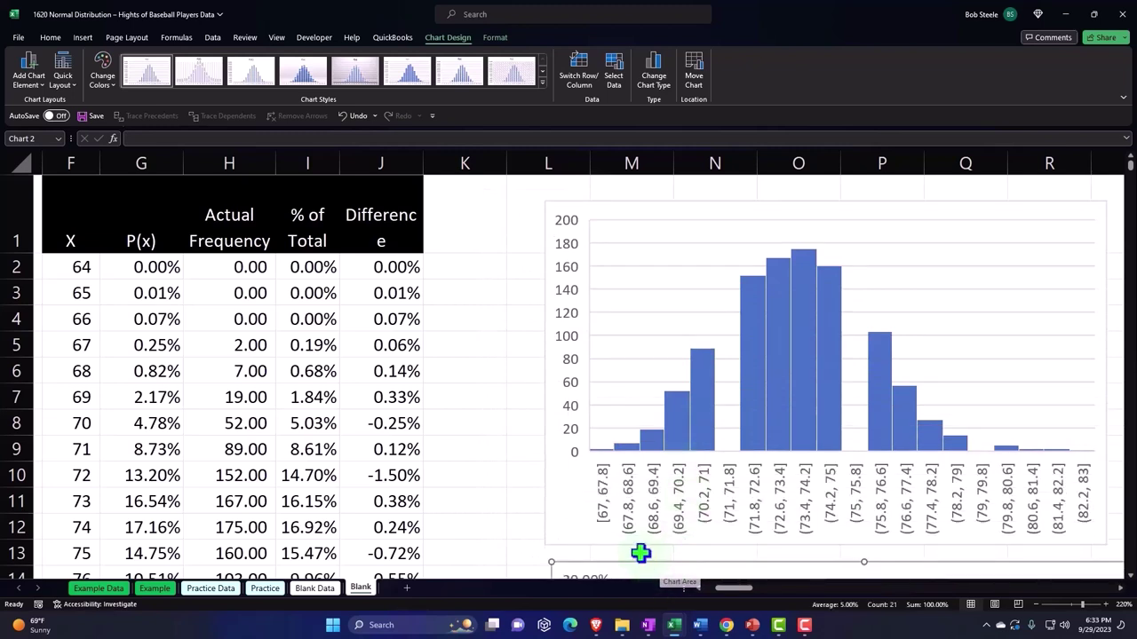